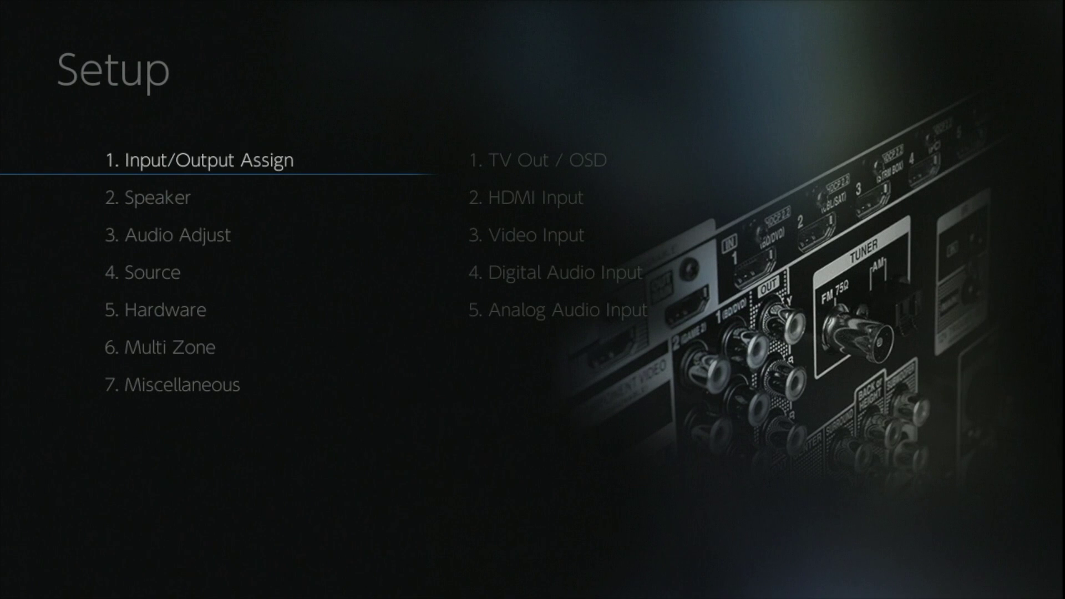
# - Open the TV Out / OSD settings and cycle HDMI Out through its options, including MAIN + SUB, back to MAIN
pyautogui.press('Return')
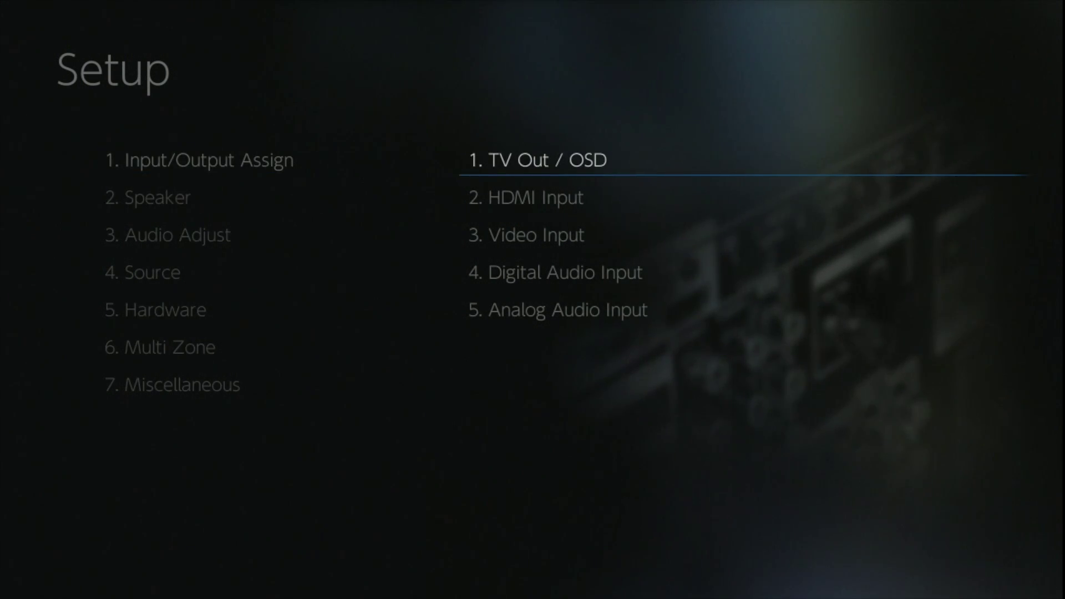
pyautogui.press('Return')
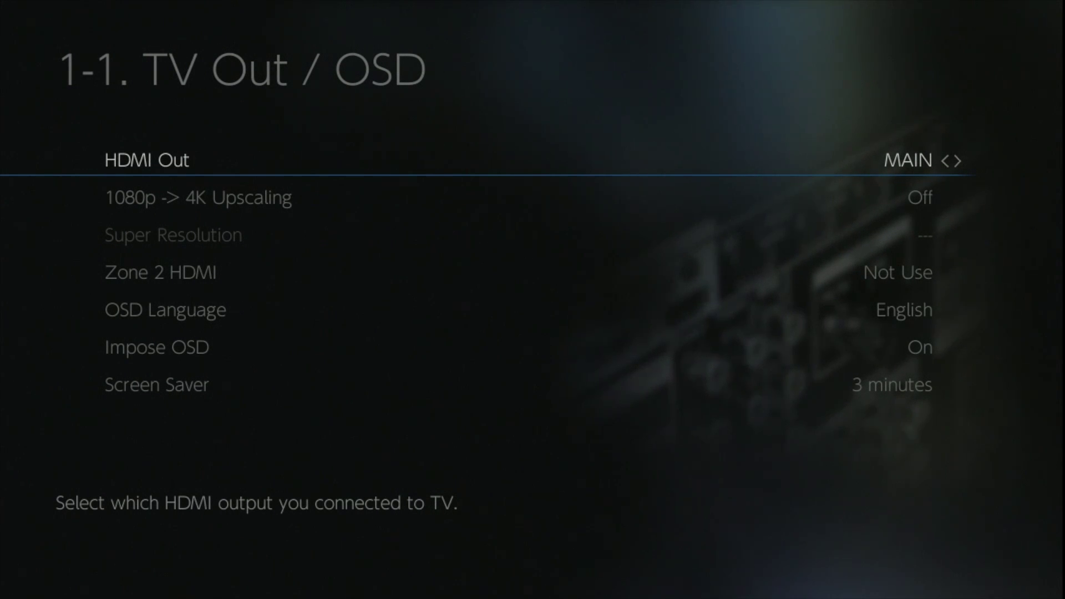
pyautogui.press('Right')
pyautogui.press('Right')
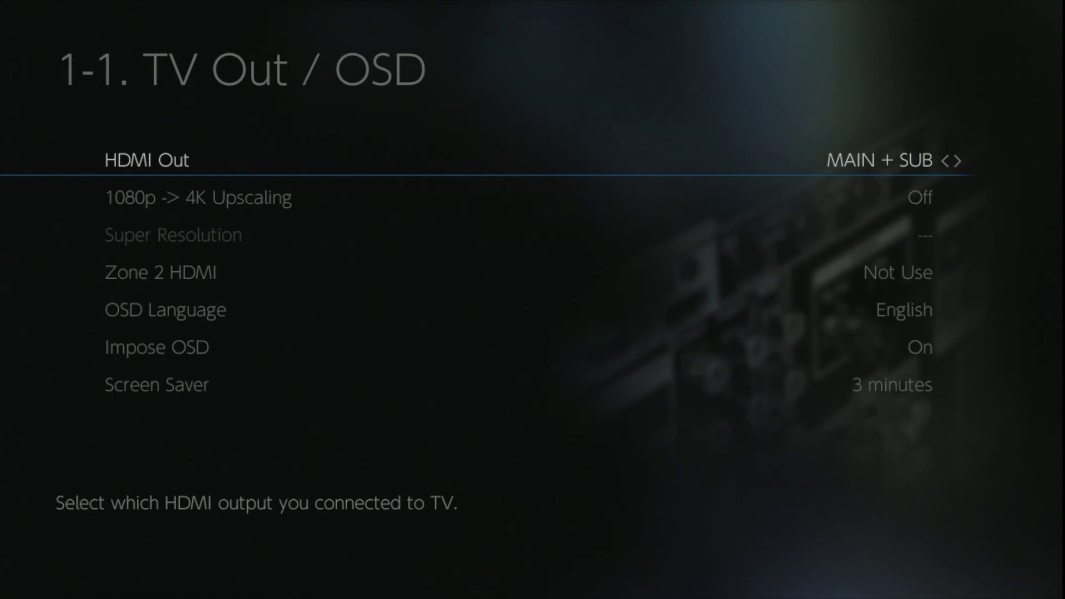
pyautogui.press('Right')
# - Set 1080p -> 4K Upscaling to Auto in the TV Out / OSD settings
pyautogui.press('Down')
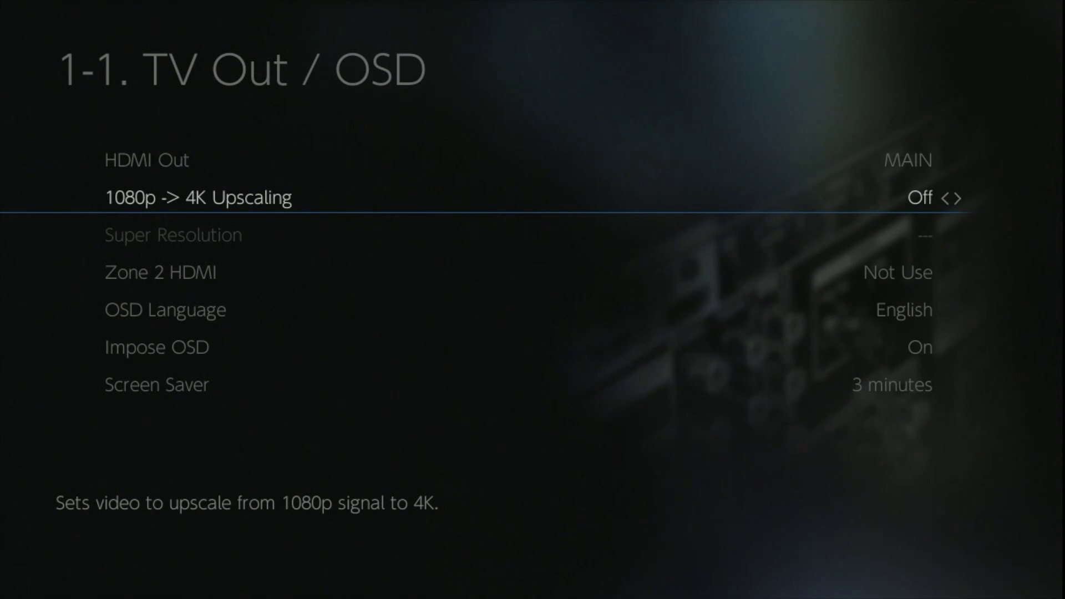
pyautogui.press('Right')
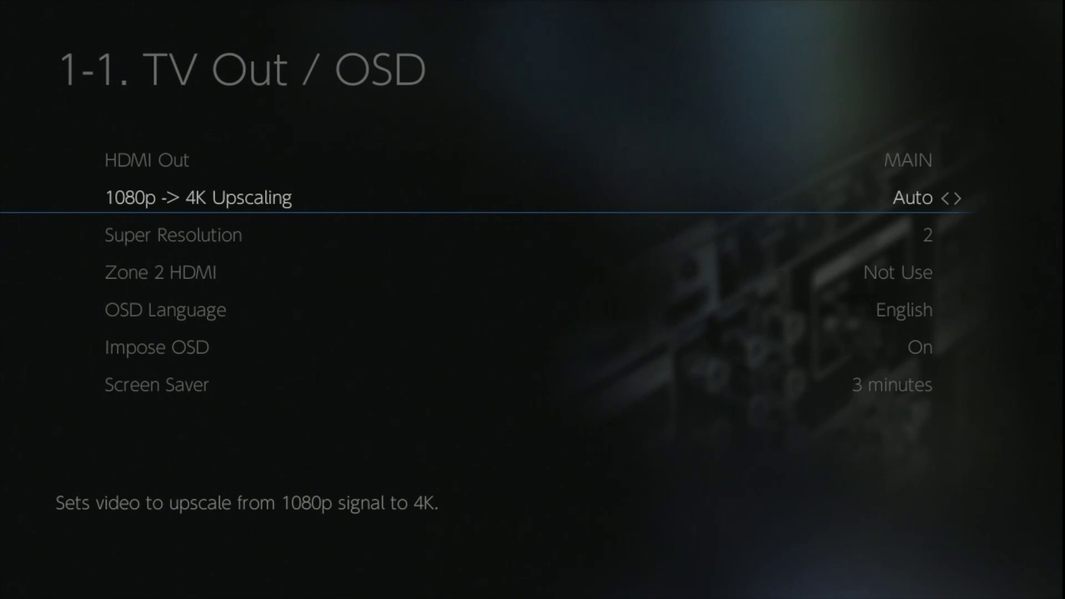
pyautogui.press('Left')
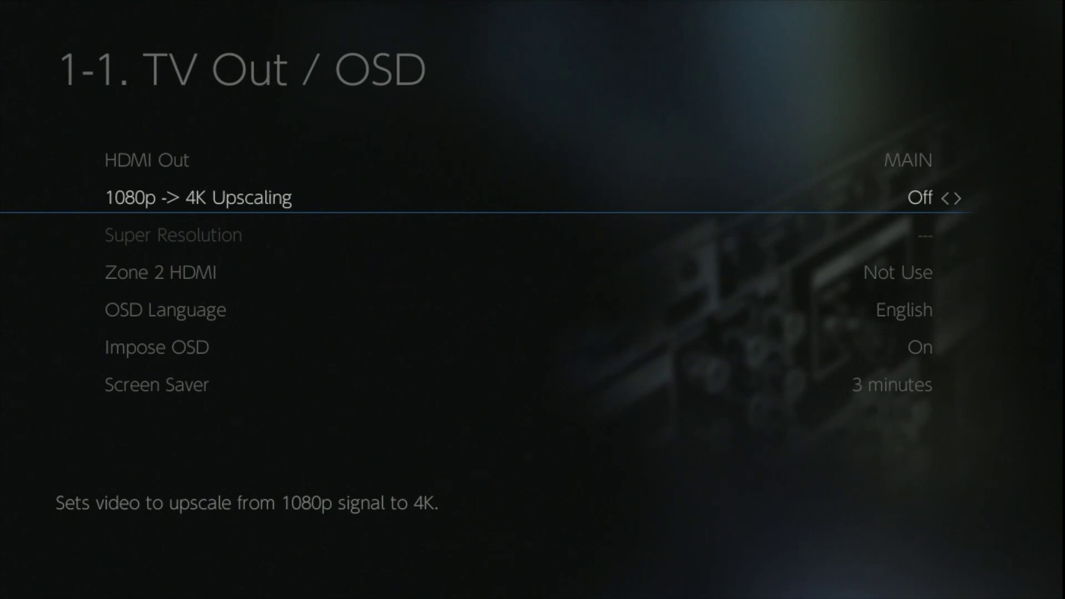
pyautogui.press('Right')
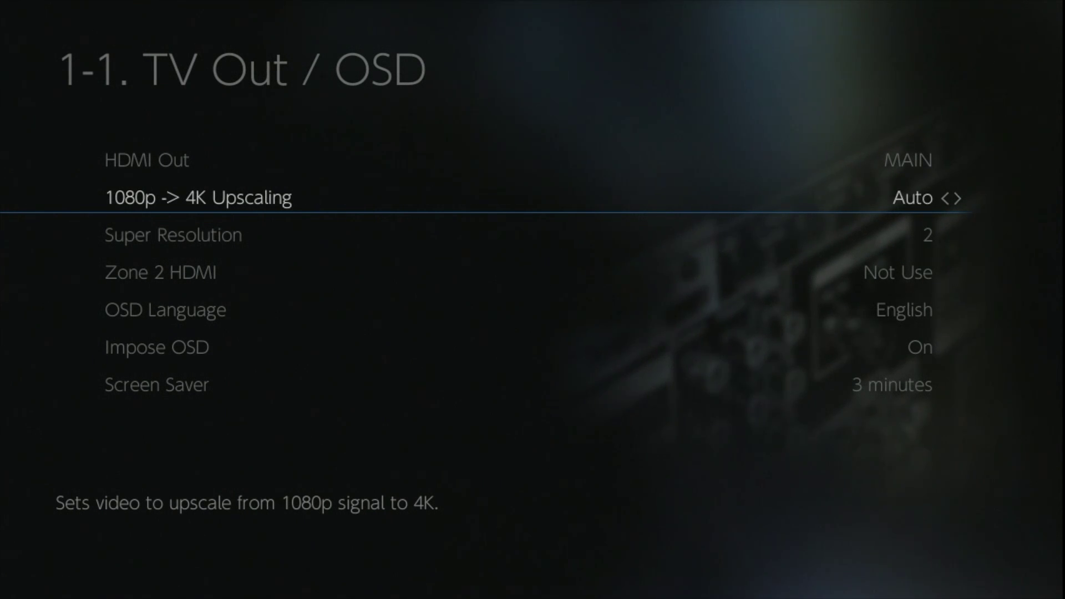
# - Try another Super Resolution level and return the setting to 2
pyautogui.press('Down')
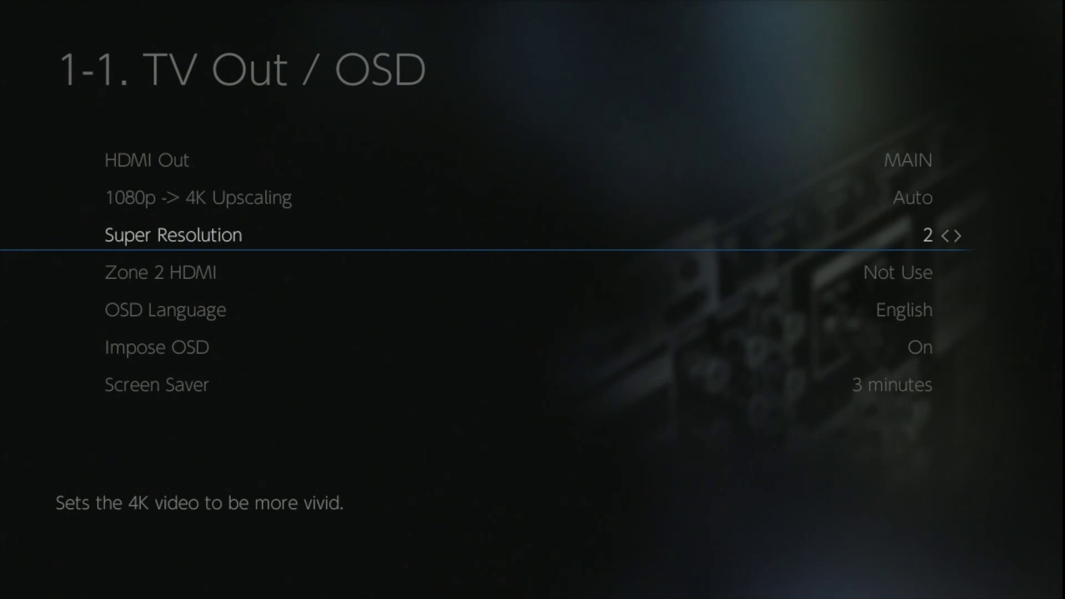
pyautogui.press('Right')
pyautogui.press('Left')
# - Try Zone 2 HDMI with the Use option and restore it to Not Use
pyautogui.press('Down')
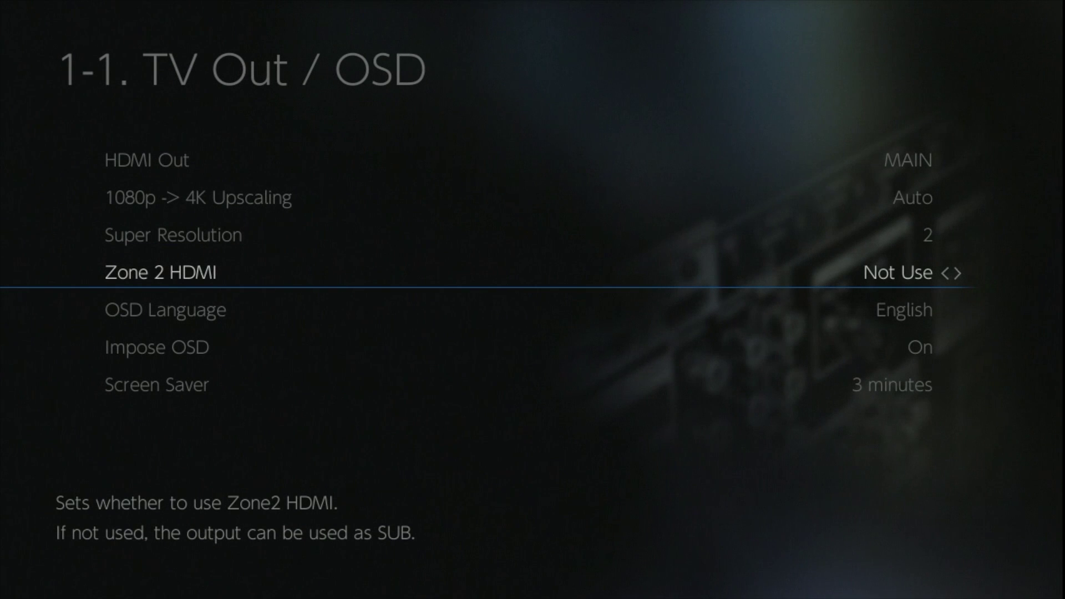
pyautogui.press('Right')
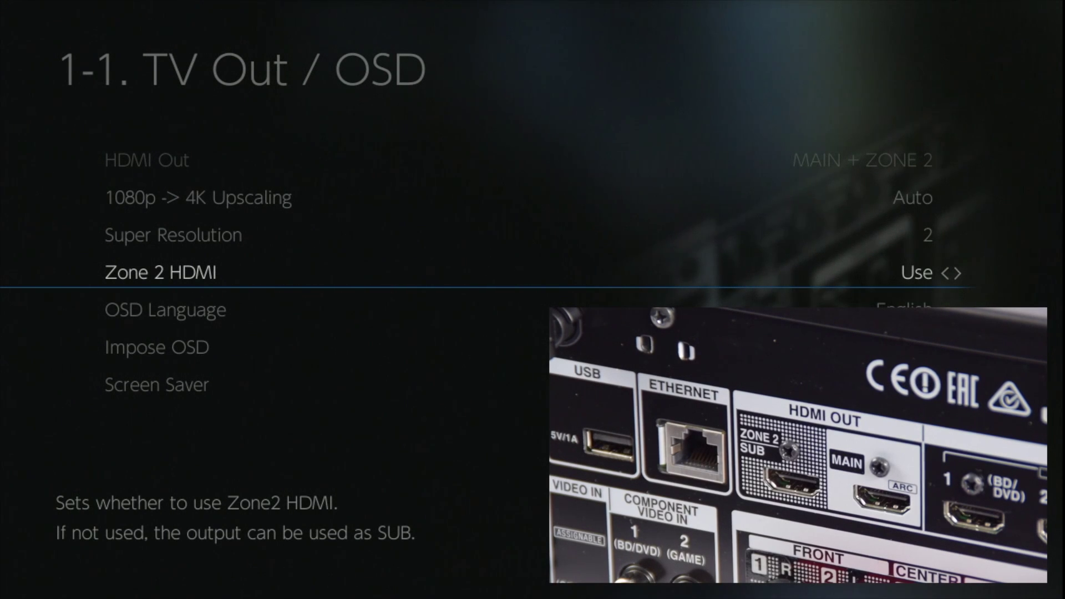
pyautogui.press('Left')
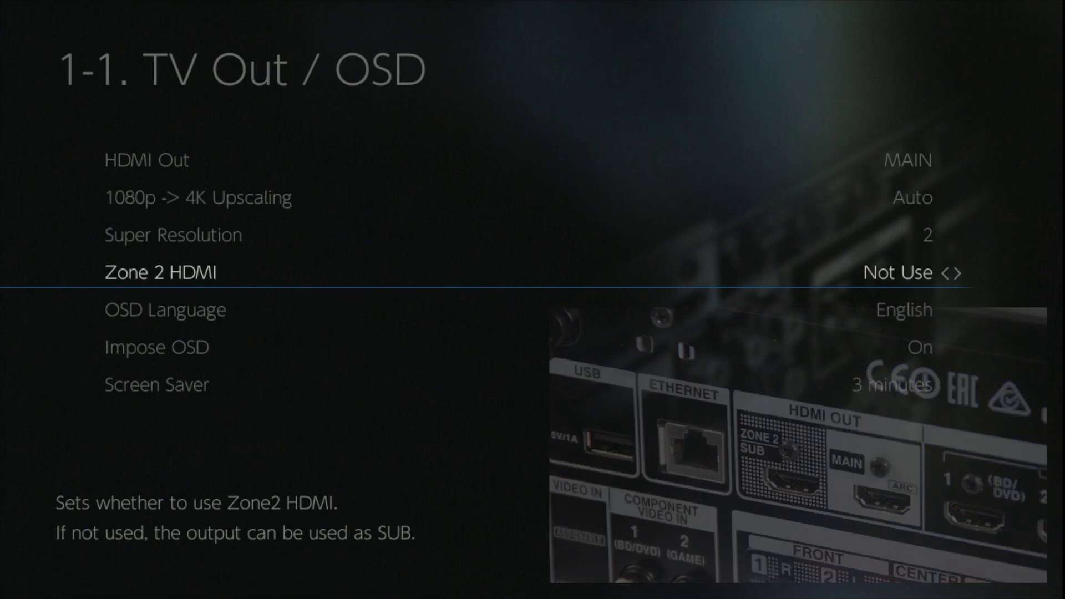
# - Review the OSD Language, Impose OSD and Screen Saver settings
pyautogui.press('Down')
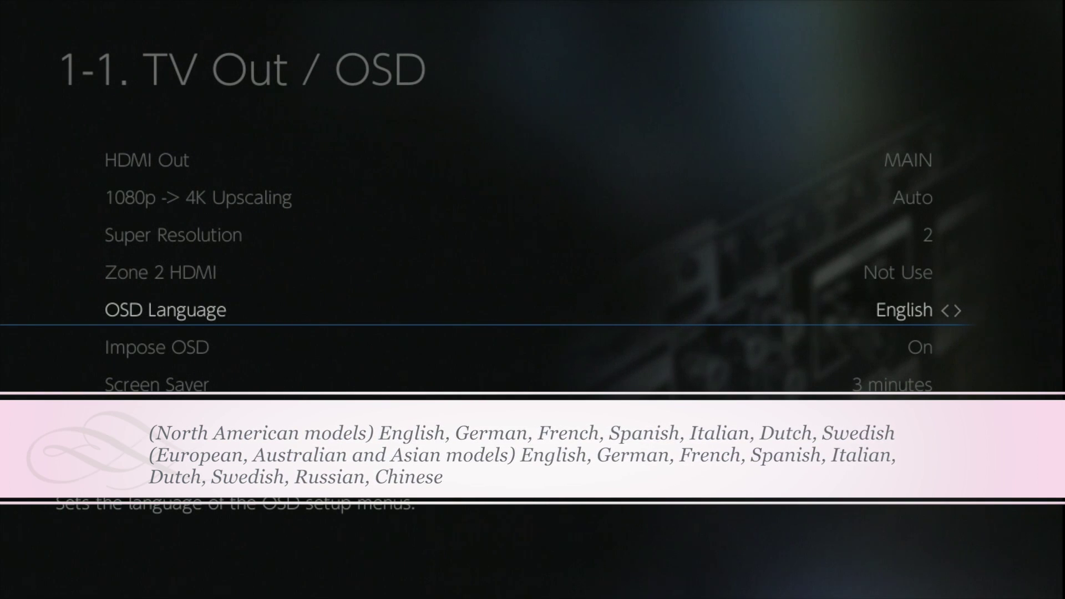
pyautogui.press('Down')
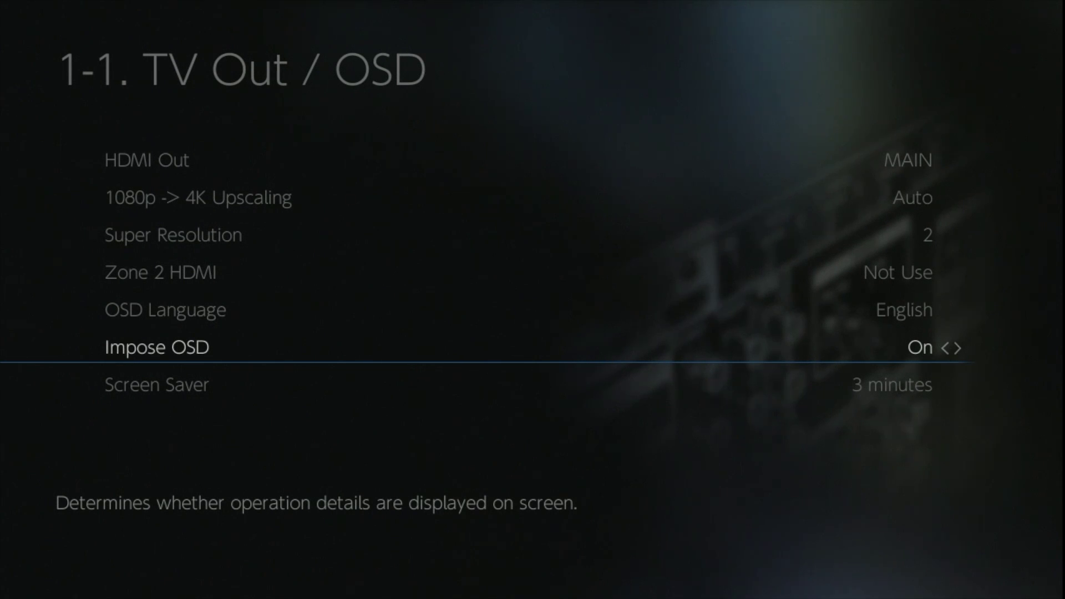
pyautogui.press('Down')
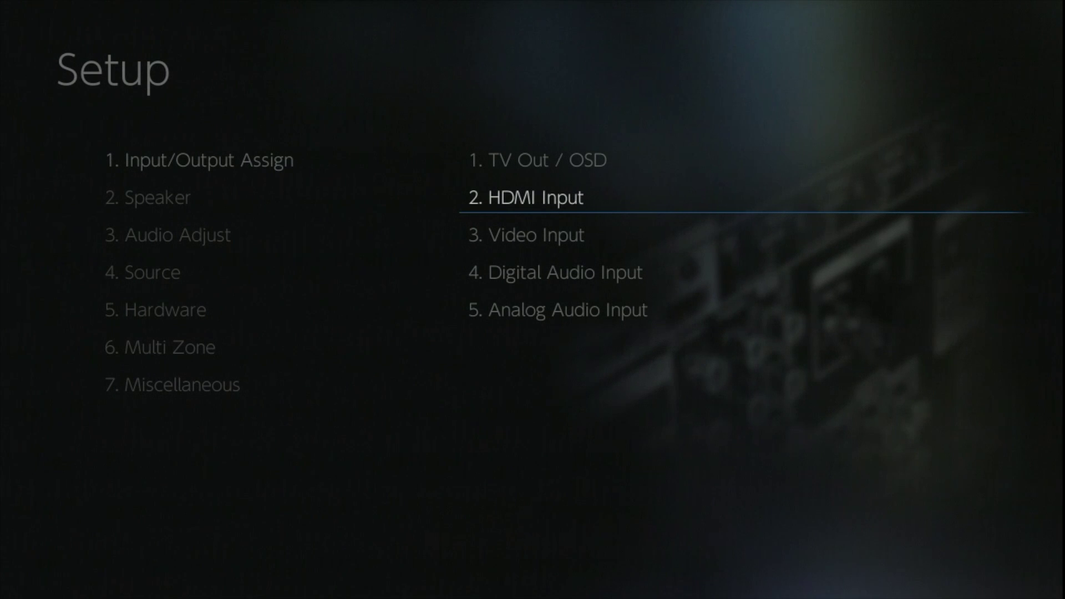
# - Open the HDMI Input assignments and review the BD/DVD, CBL/SAT and GAME entries
pyautogui.press('Return')
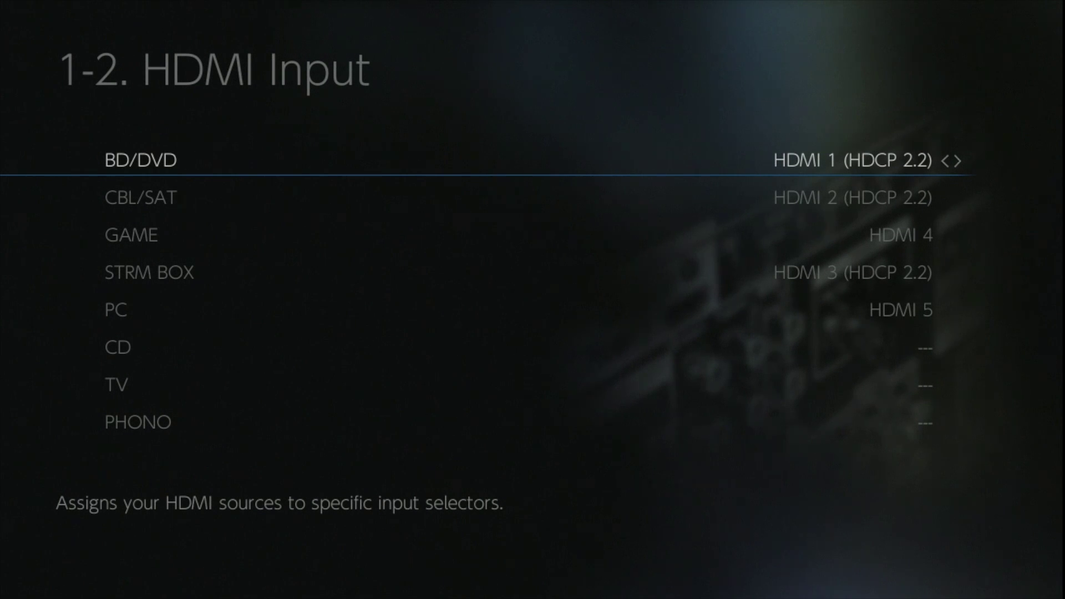
pyautogui.press('Down')
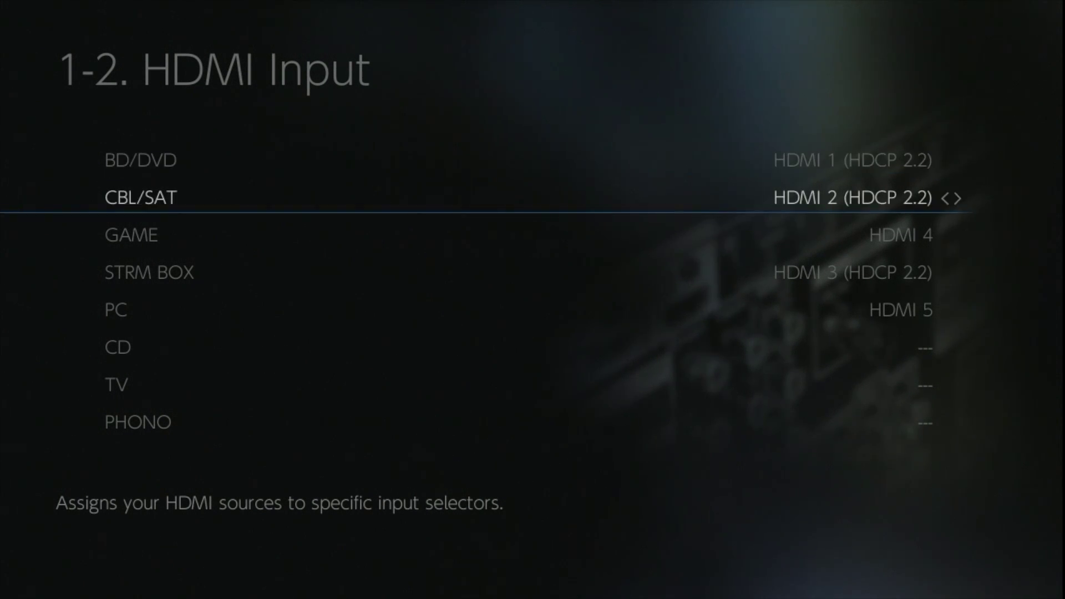
pyautogui.press('Down')
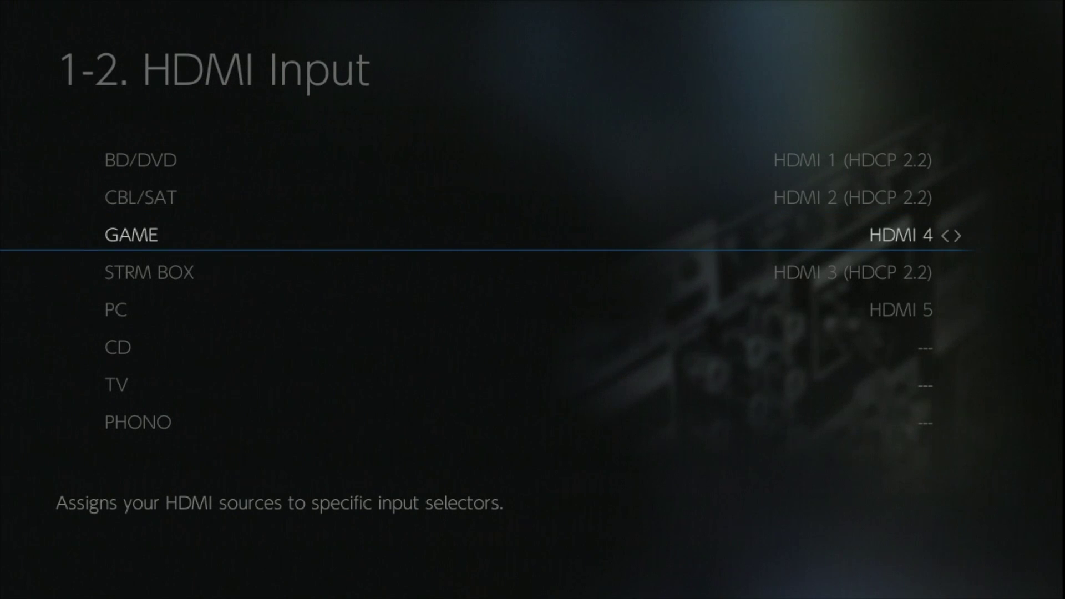
pyautogui.press('Escape')
# - Open the Video Input assignments and review the BD/DVD, CBL/SAT and GAME entries
pyautogui.press('Down')
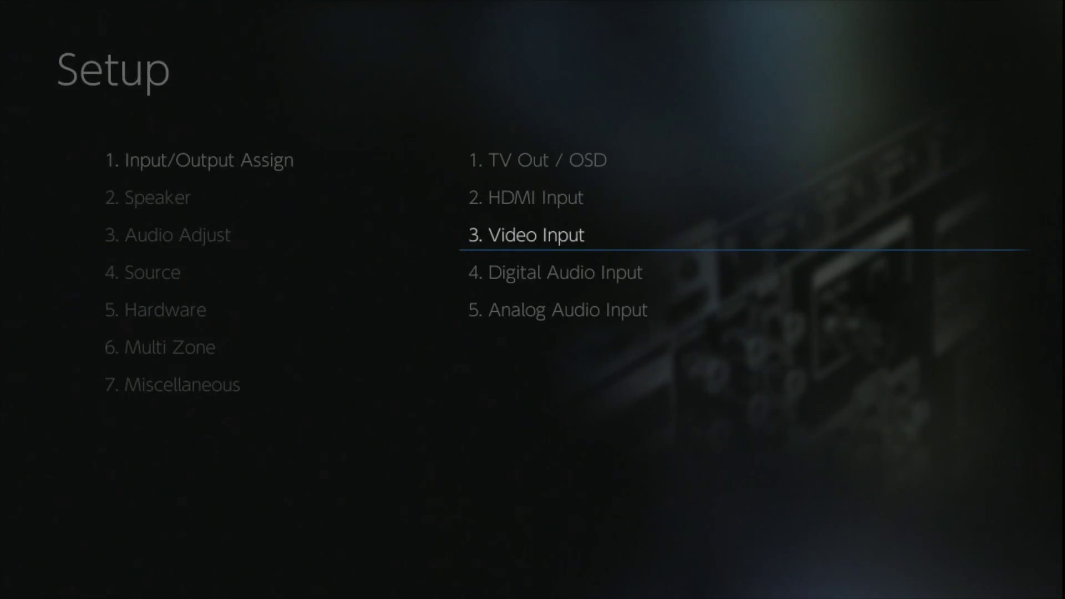
pyautogui.press('Return')
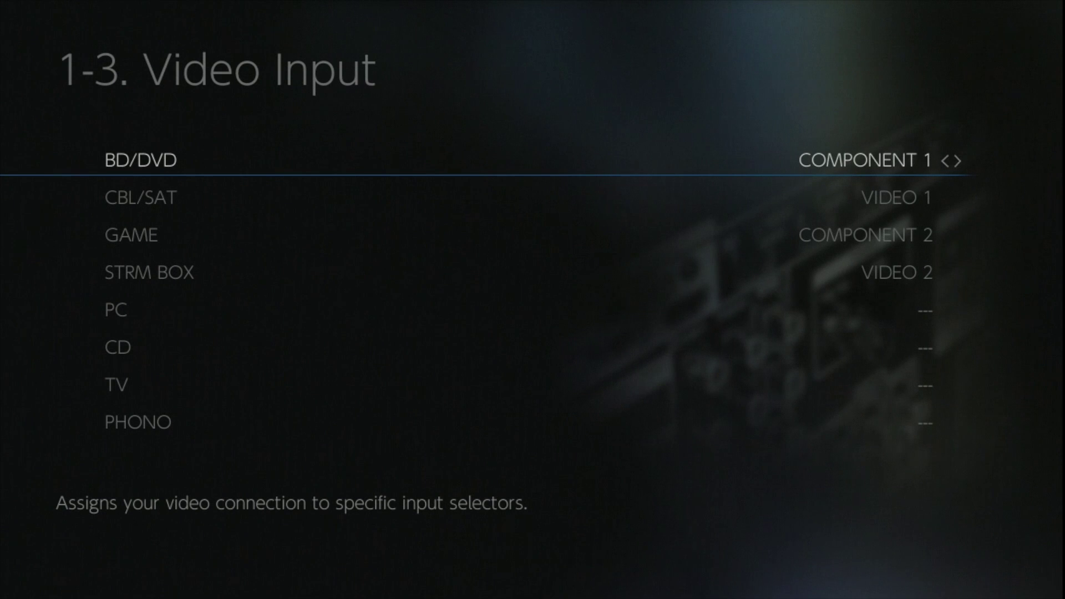
pyautogui.press('Down')
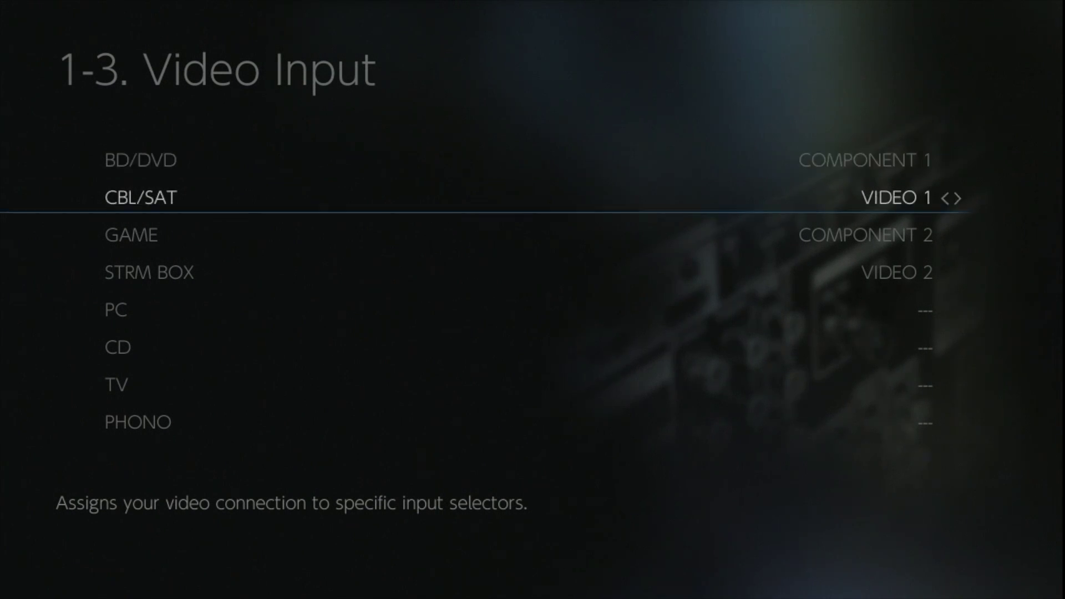
pyautogui.press('Down')
pyautogui.press('Escape')
# - In the Digital Audio Input assignments, cycle CBL/SAT through COAXIAL, OPTICAL 1 and the remaining option back to unassigned
pyautogui.press('Down')
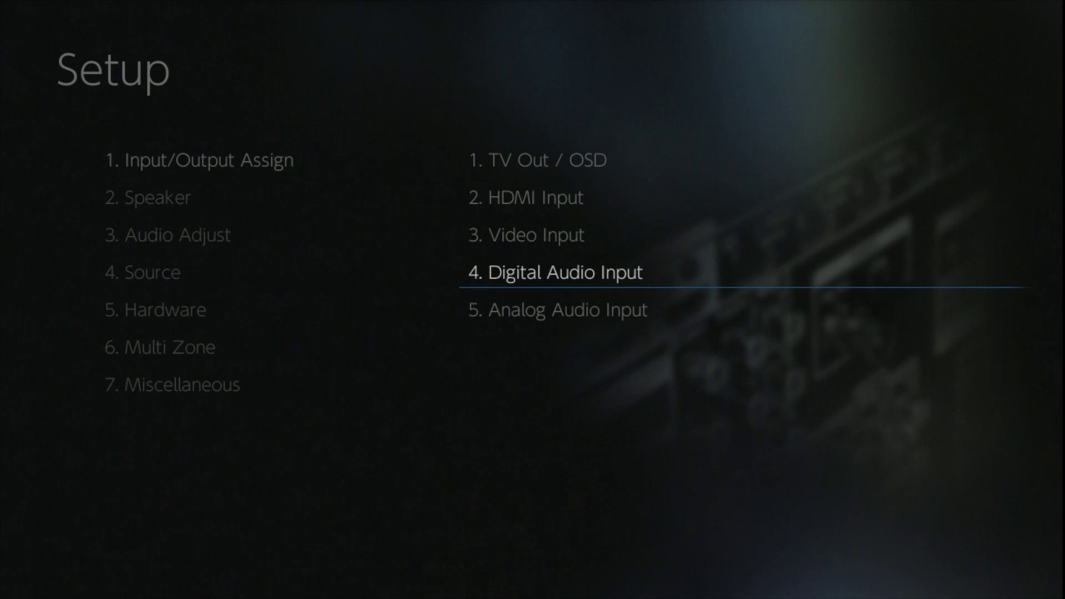
pyautogui.press('Return')
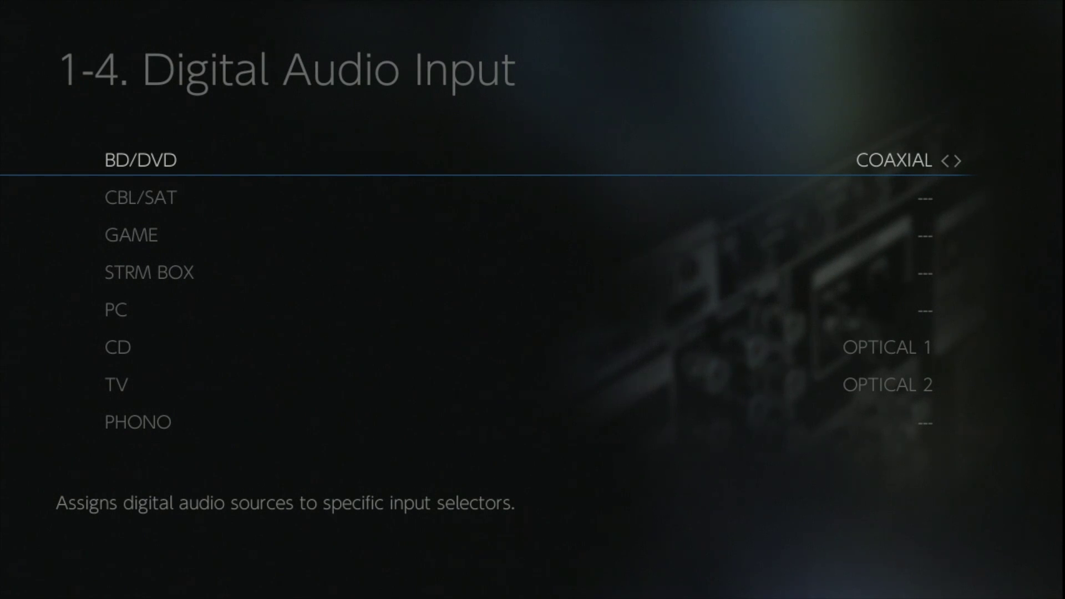
pyautogui.press('Down')
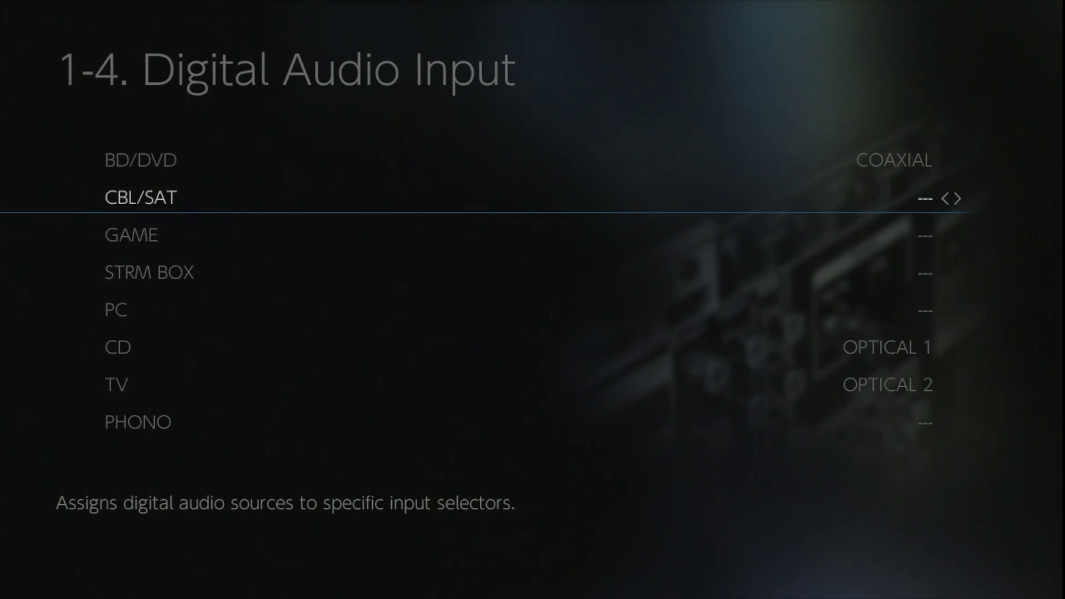
pyautogui.press('Right')
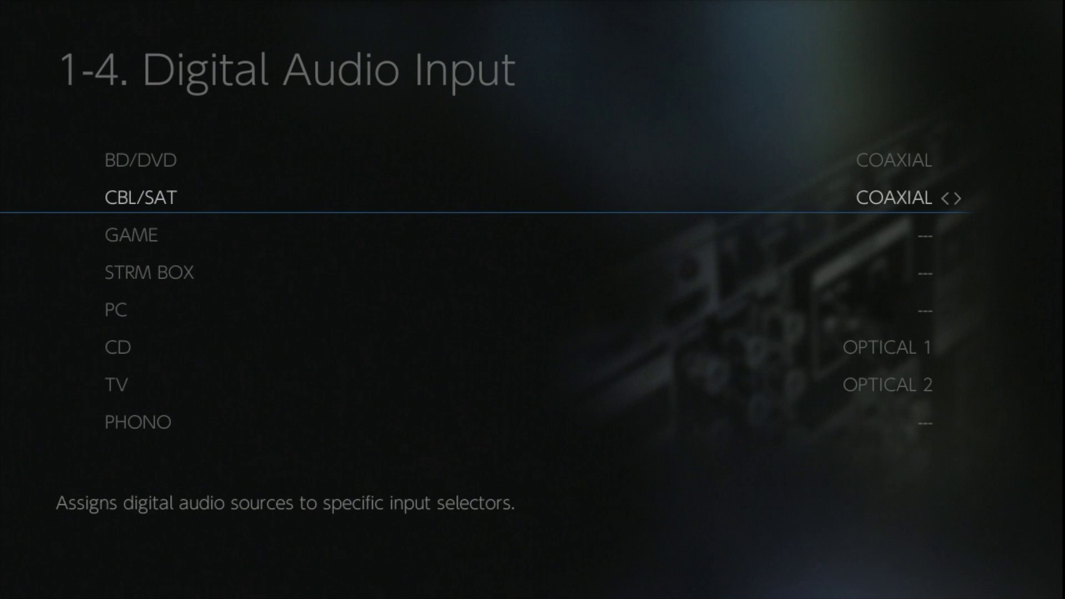
pyautogui.press('Right')
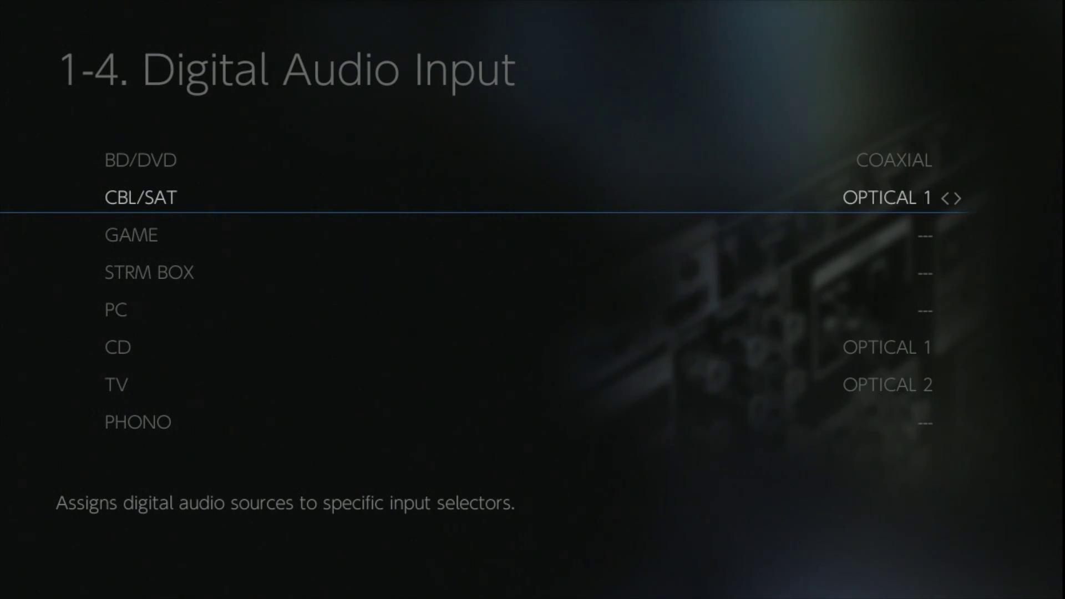
pyautogui.press('Right')
pyautogui.press('Right')
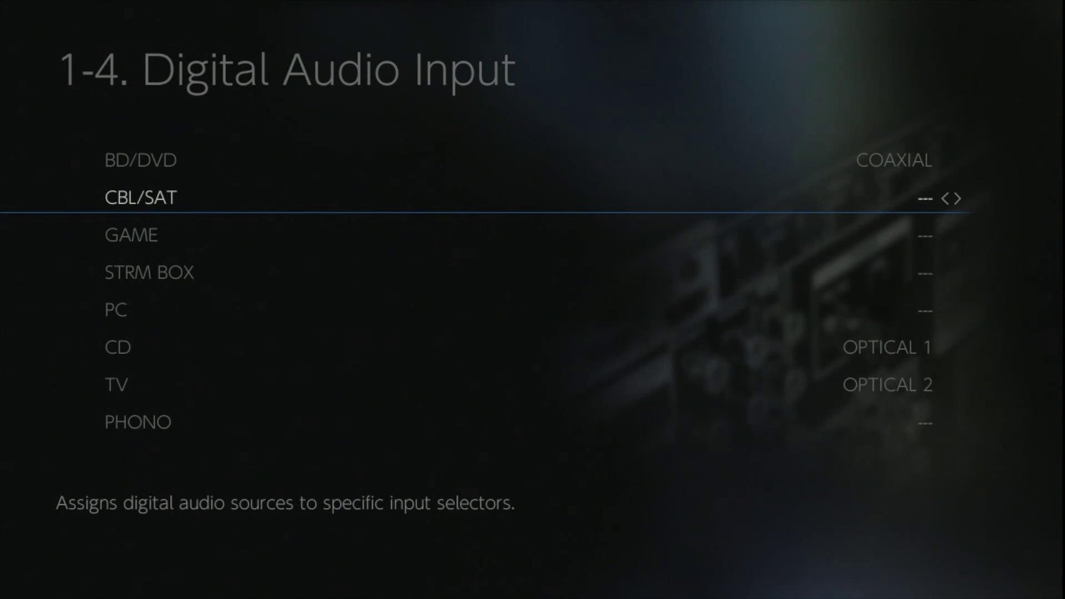
pyautogui.press('Escape')
# - Open the Analog Audio Input assignments and review the entries from BD/DVD to STRM BOX
pyautogui.press('Down')
pyautogui.press('Return')
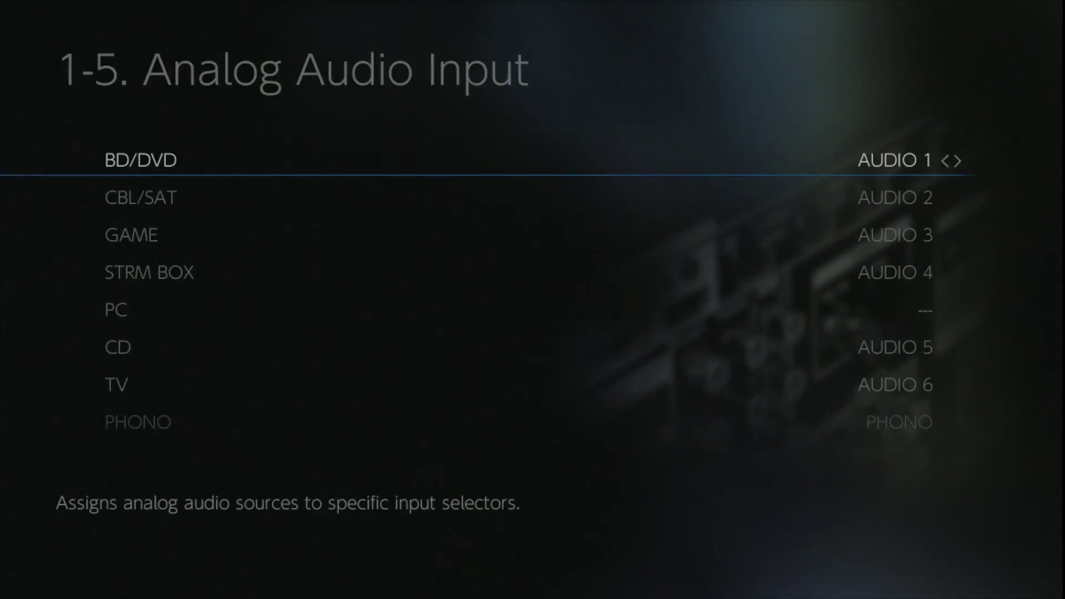
pyautogui.press('Down')
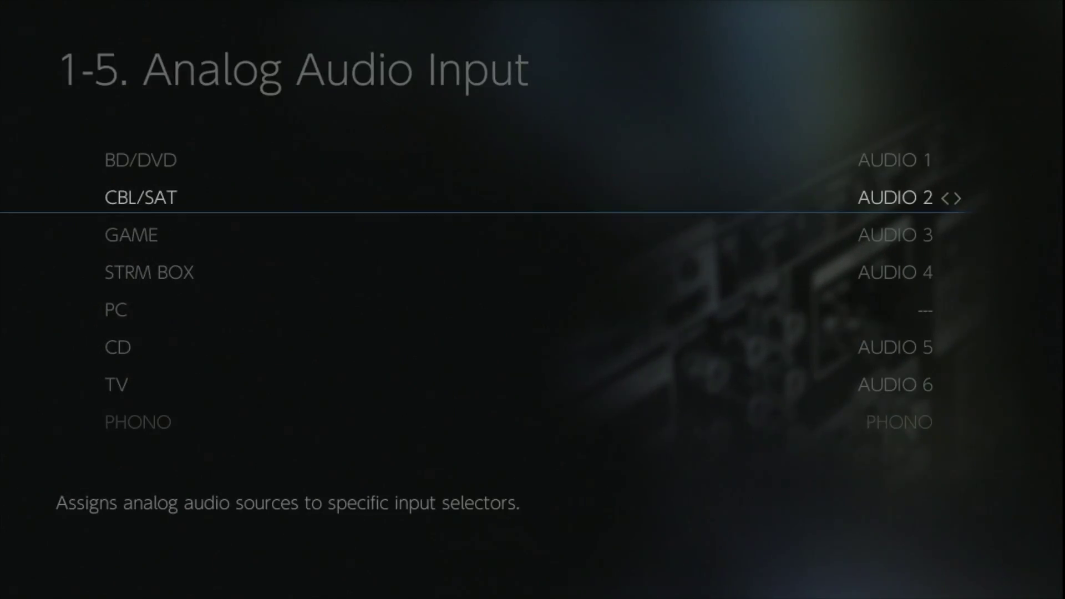
pyautogui.press('Down')
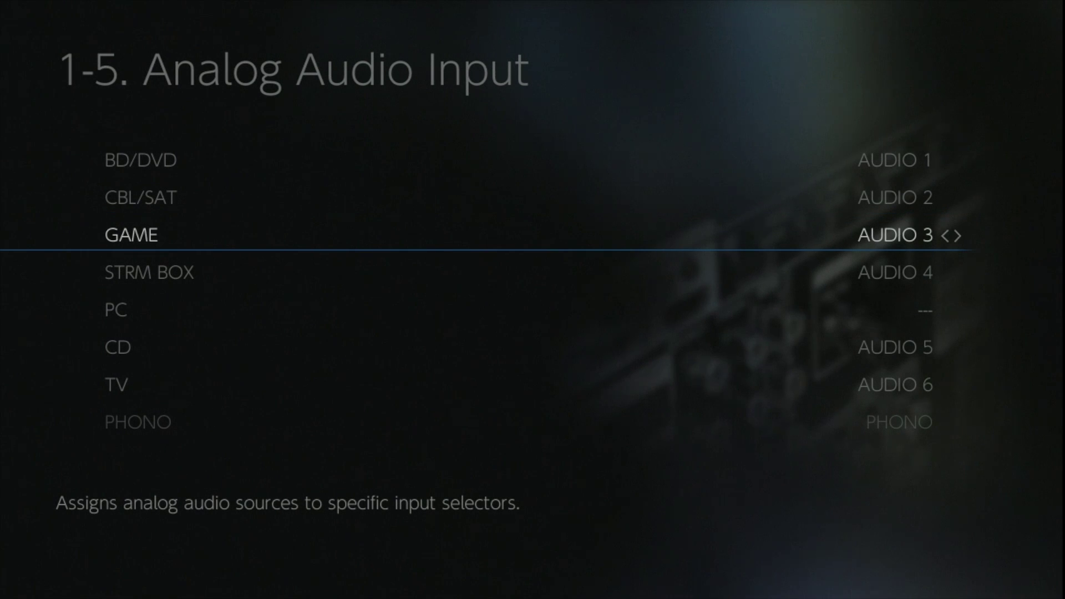
pyautogui.press('Down')
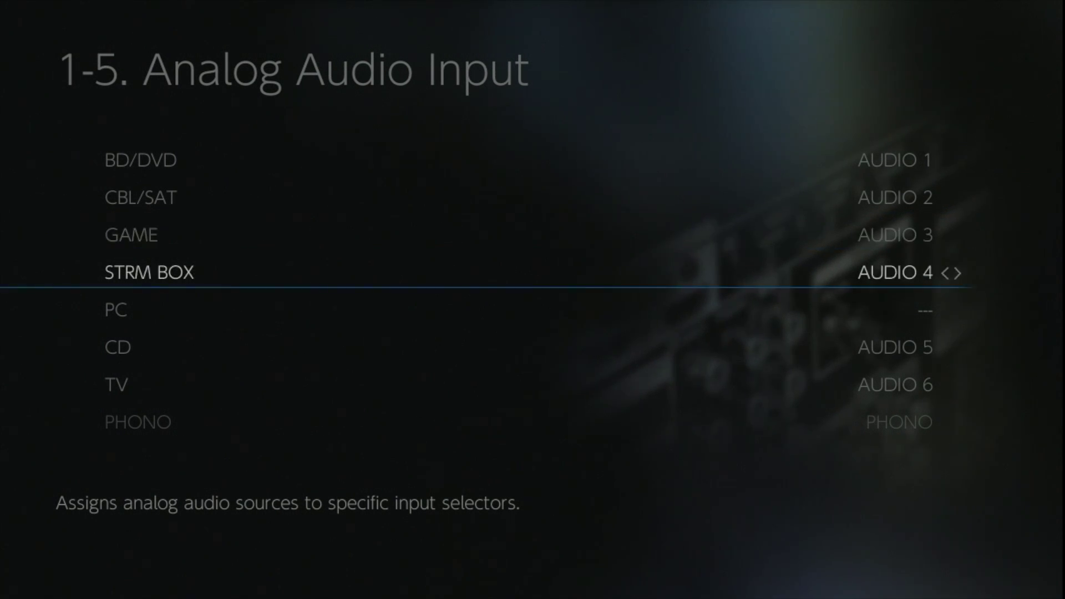
# - Step the PC selector's analog audio assignment through the available inputs, past AUDIO 3, and leave the page
pyautogui.press('Down')
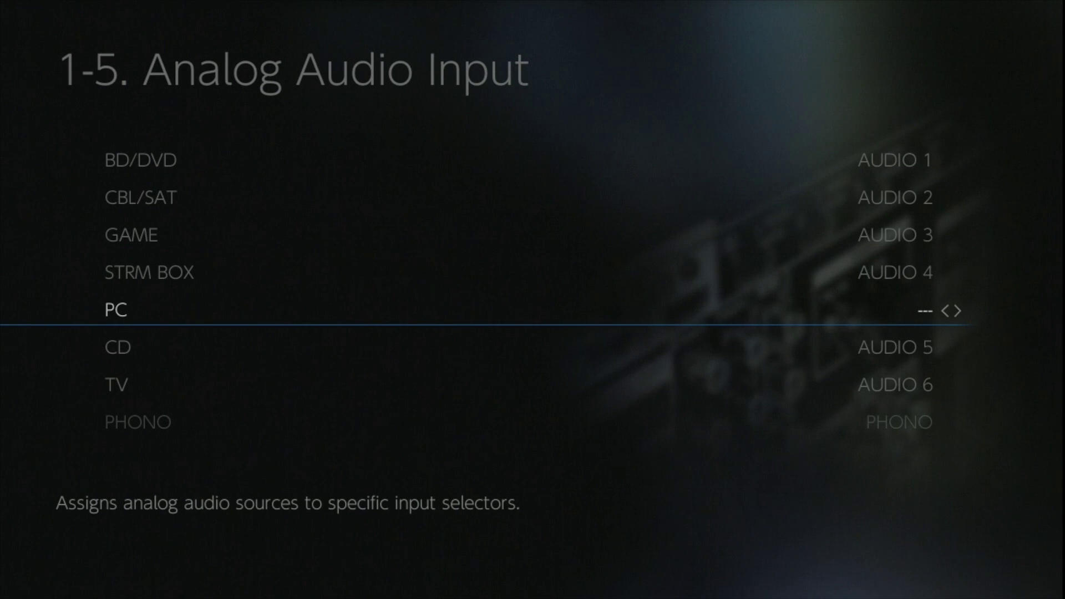
pyautogui.press('Right')
pyautogui.press('Right')
pyautogui.press('Right')
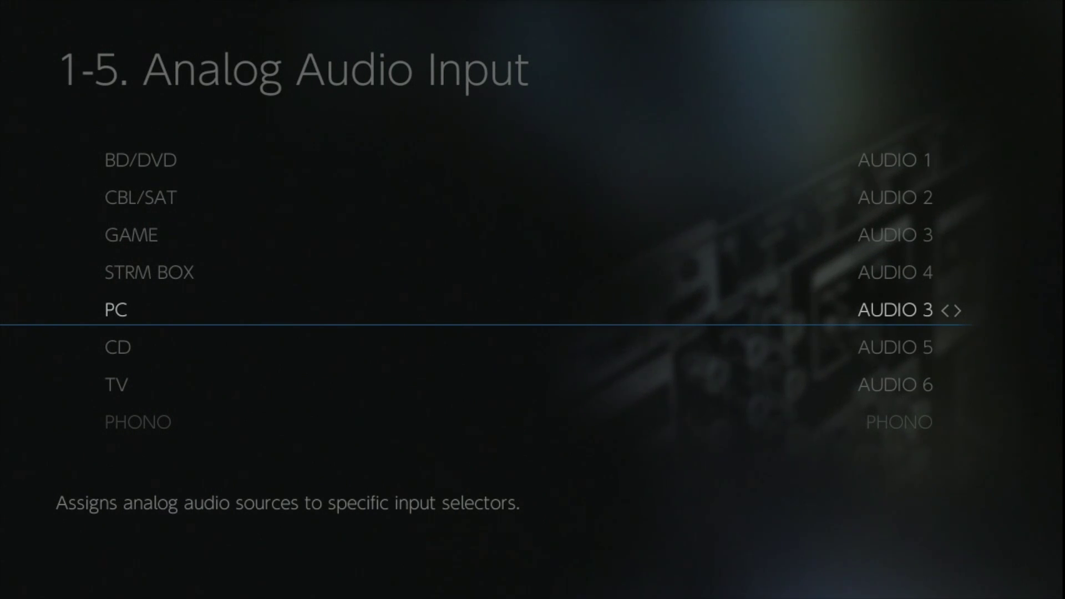
pyautogui.press('Right')
pyautogui.press('Right')
pyautogui.press('Escape')
# - Open the Configuration page of the Speaker setup section
pyautogui.press('Escape')
pyautogui.press('Down')
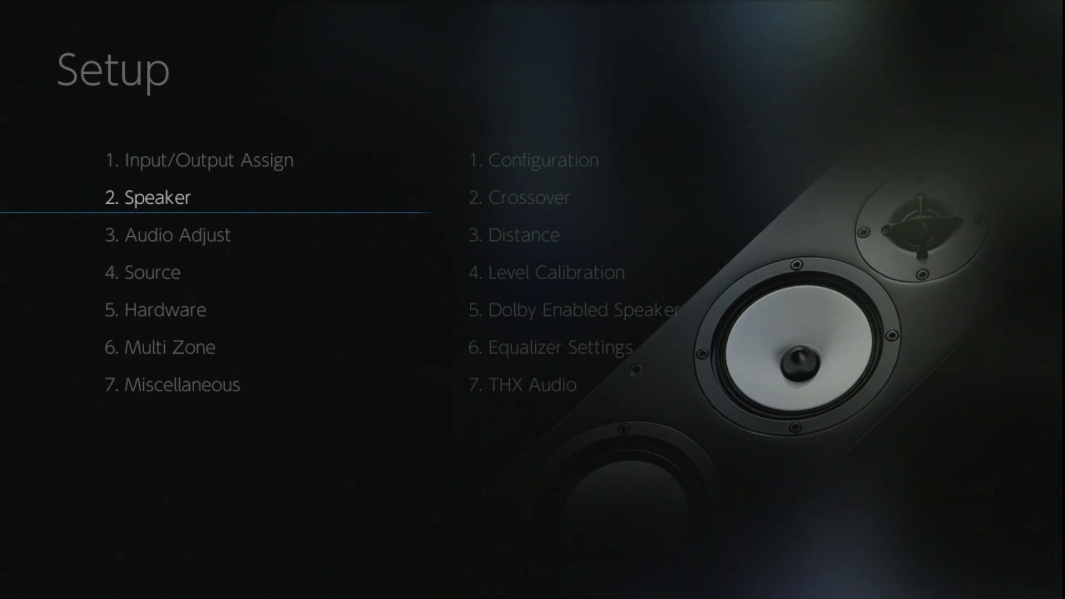
pyautogui.press('Right')
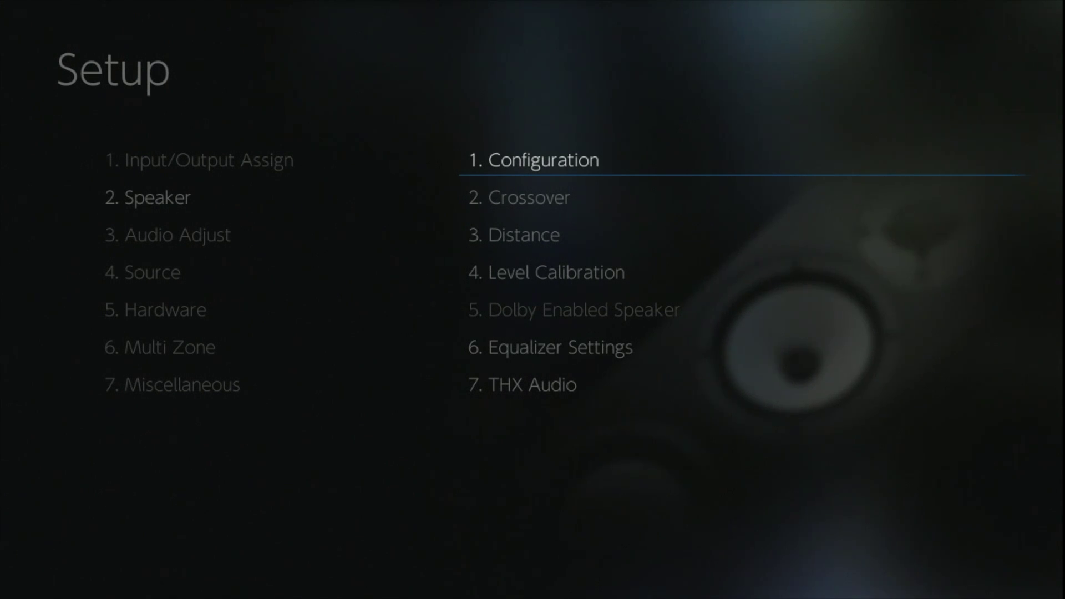
pyautogui.press('Return')
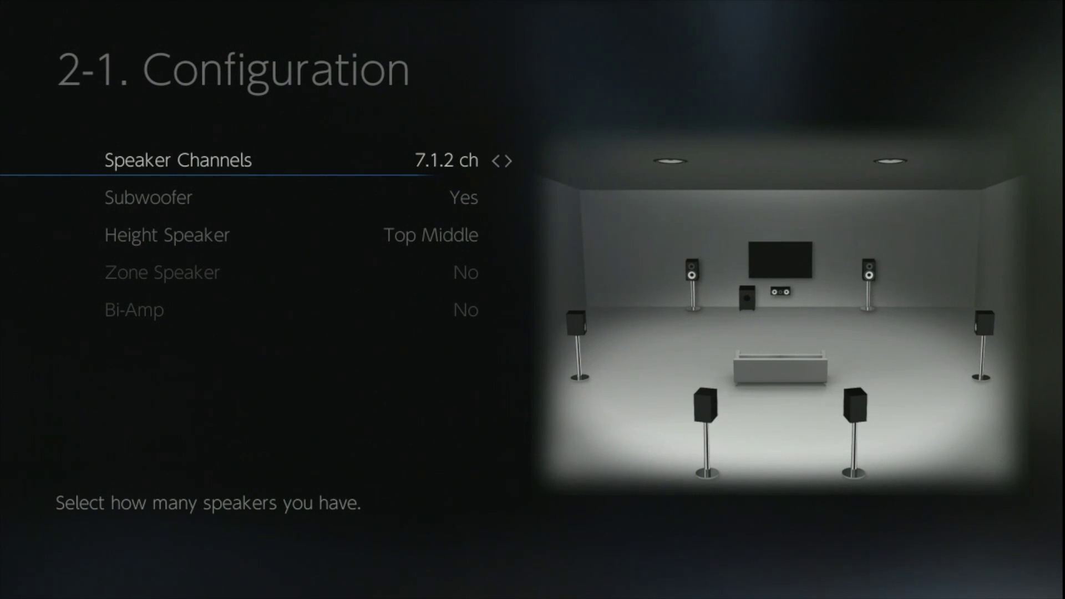
# - Cycle the Speaker Channels setting through its layouts, including 2.1 ch, 6.1 ch and 4.1.2 ch, back to 7.1.2 ch
pyautogui.press('Right')
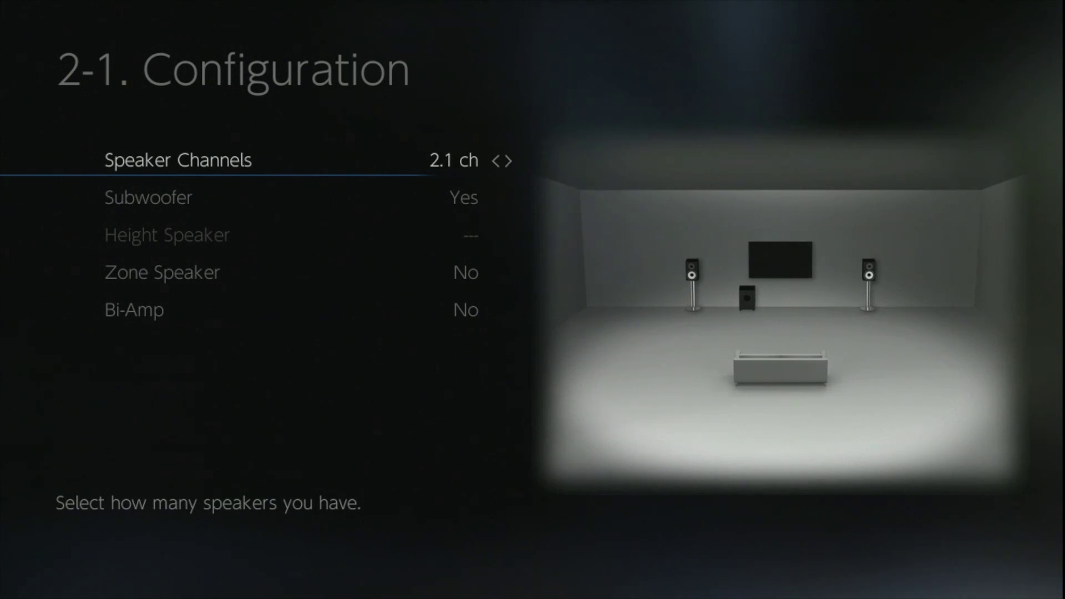
pyautogui.press('Right')
pyautogui.press('Right')
pyautogui.press('Right')
pyautogui.press('Right')
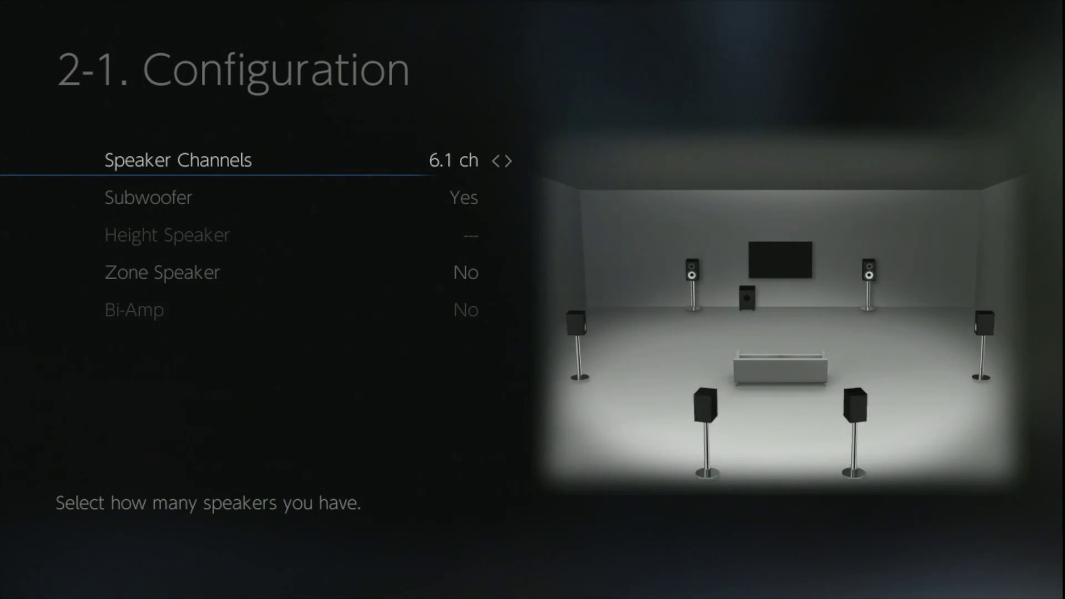
pyautogui.press('Right')
pyautogui.press('Right')
pyautogui.press('Right')
pyautogui.press('Right')
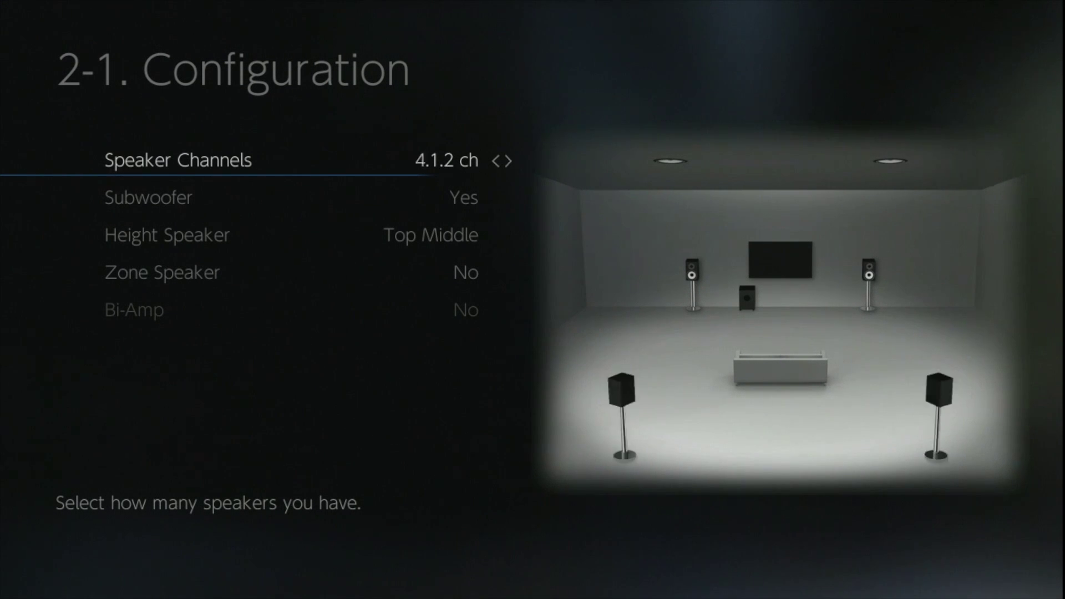
pyautogui.press('Right')
pyautogui.press('Right')
pyautogui.press('Right')
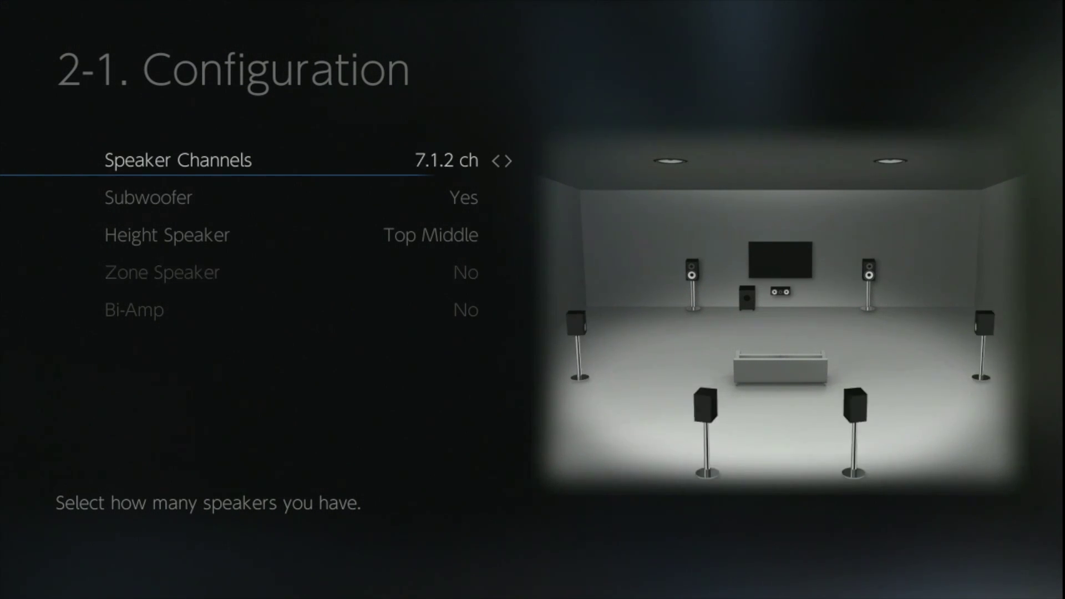
# - Toggle the Subwoofer setting away from Yes and back to Yes
pyautogui.press('Down')
pyautogui.press('Right')
pyautogui.press('Right')
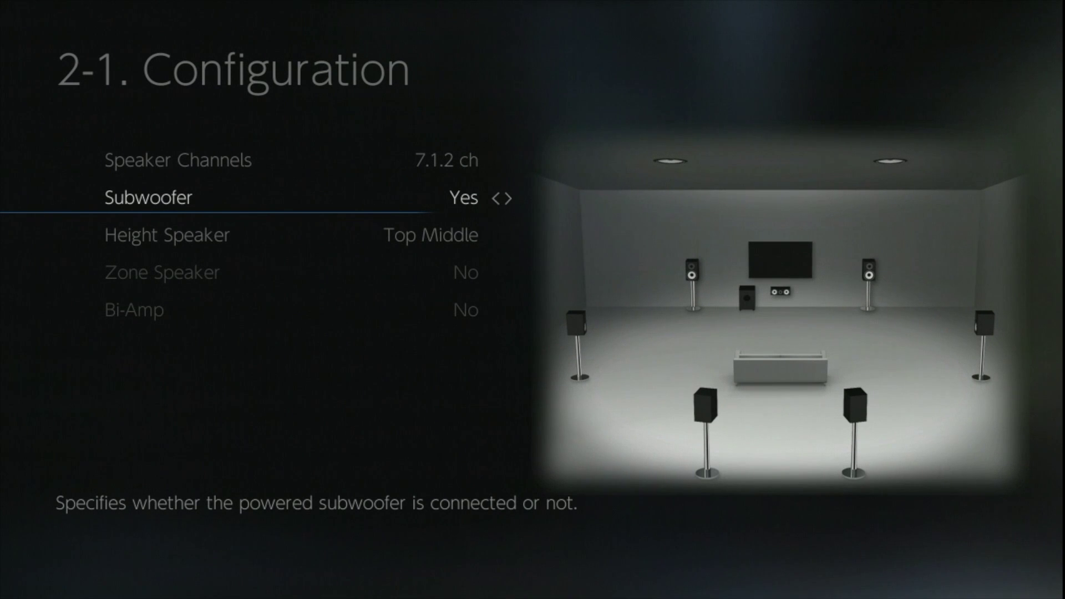
# - Cycle Height Speaker through options such as Dolby Speaker (Front) and Front High back to Top Middle, and return to Speaker Channels
pyautogui.press('Down')
pyautogui.press('Right')
pyautogui.press('Right')
pyautogui.press('Right')
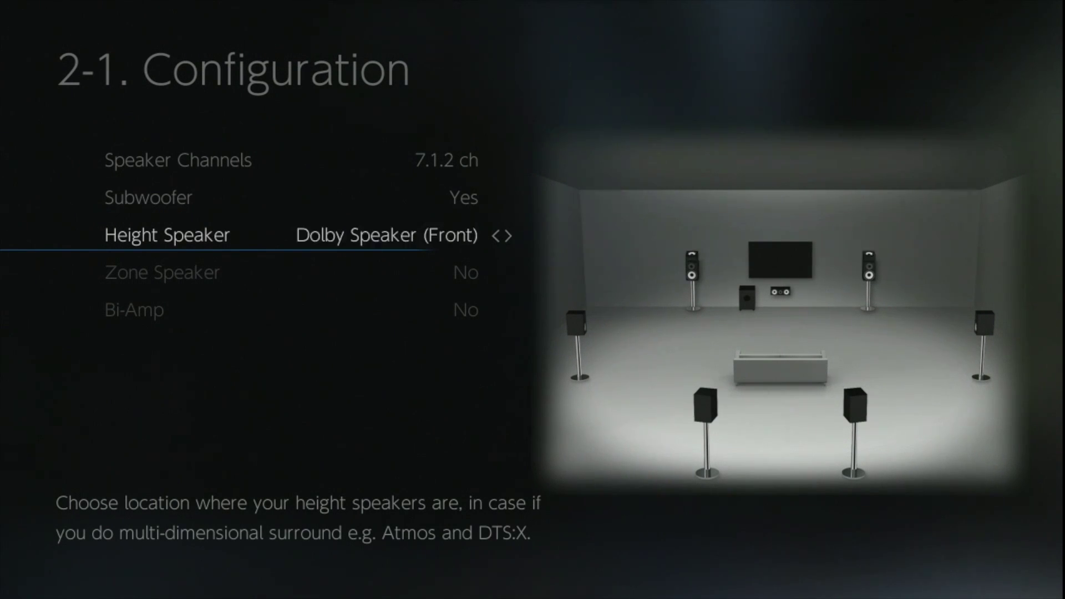
pyautogui.press('Right')
pyautogui.press('Right')
pyautogui.press('Right')
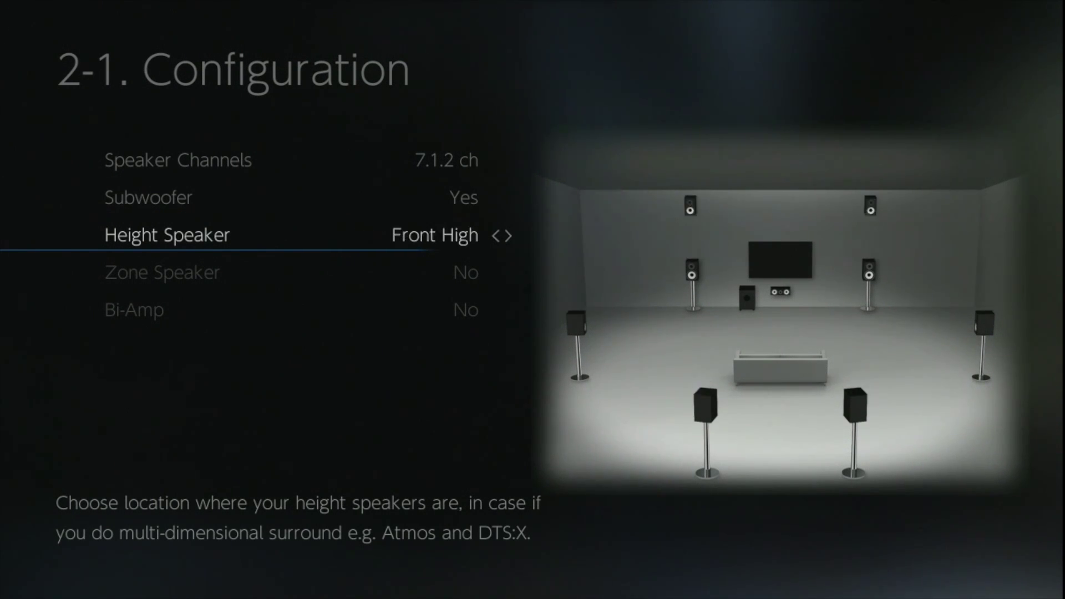
pyautogui.press('Right')
pyautogui.press('Right')
pyautogui.press('Up')
pyautogui.press('Up')
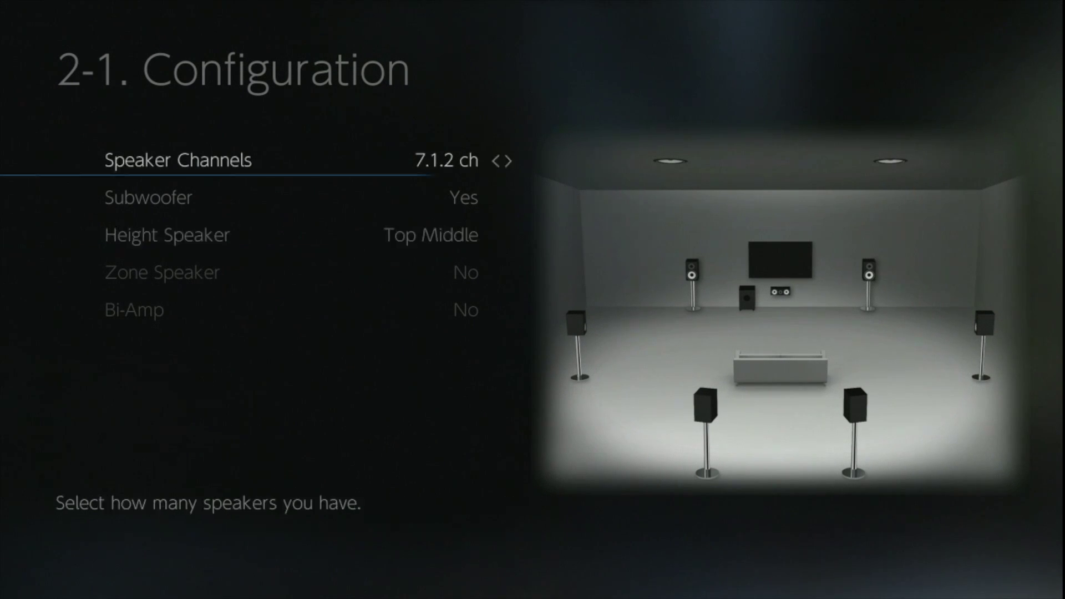
# - Leave the Configuration page and open the Crossover page of the Speaker section
pyautogui.press('Escape')
pyautogui.press('Down')
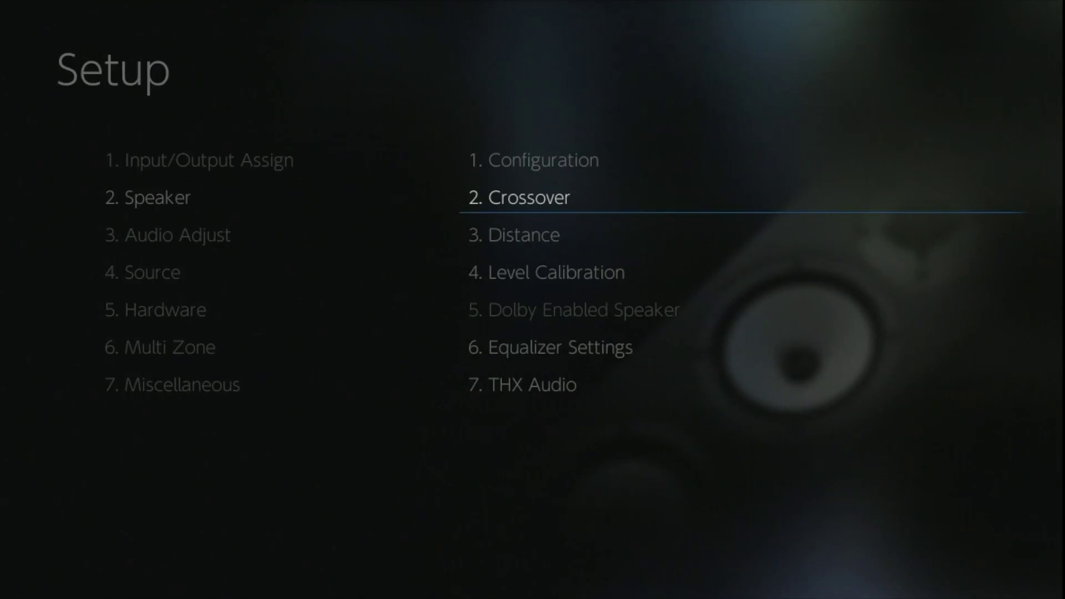
pyautogui.press('Return')
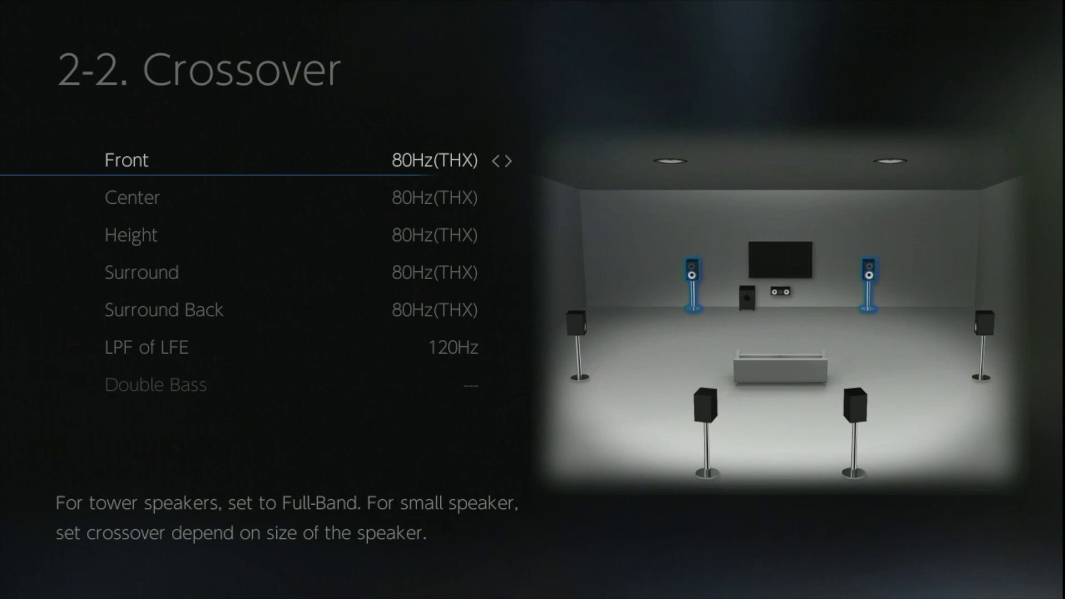
# - Raise the Front speakers' crossover to 150Hz
pyautogui.press('Right')
pyautogui.press('Right')
pyautogui.press('Right')
pyautogui.press('Right')
pyautogui.press('Right')
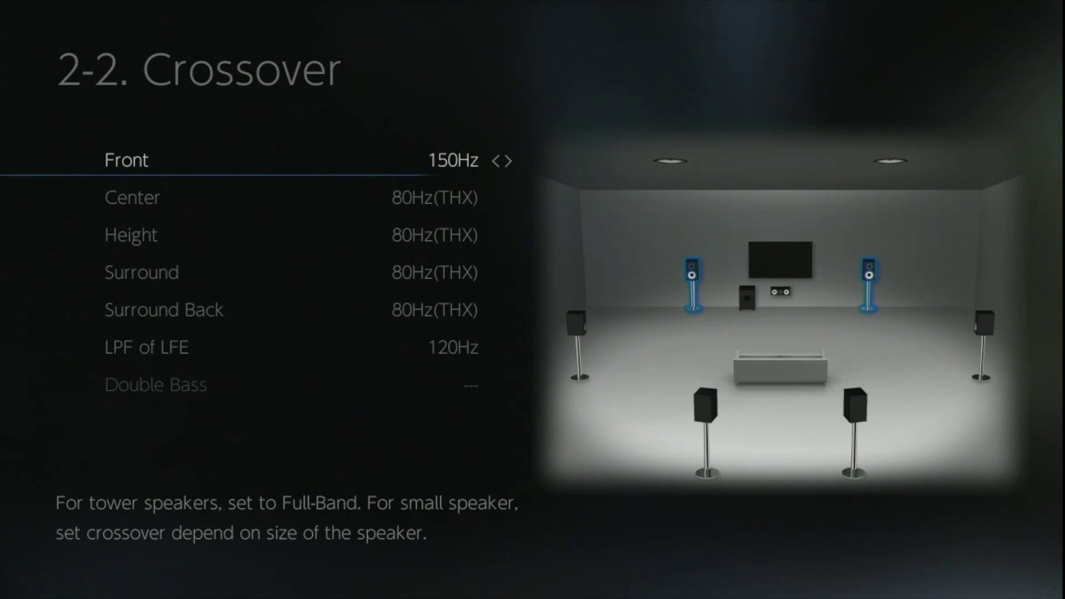
# - Lower the Front speakers' crossover through the available frequencies to Full Band
pyautogui.press('Left')
pyautogui.press('Left')
pyautogui.press('Left')
pyautogui.press('Left')
pyautogui.press('Left')
pyautogui.press('Left')
pyautogui.press('Left')
pyautogui.press('Left')
pyautogui.press('Left')
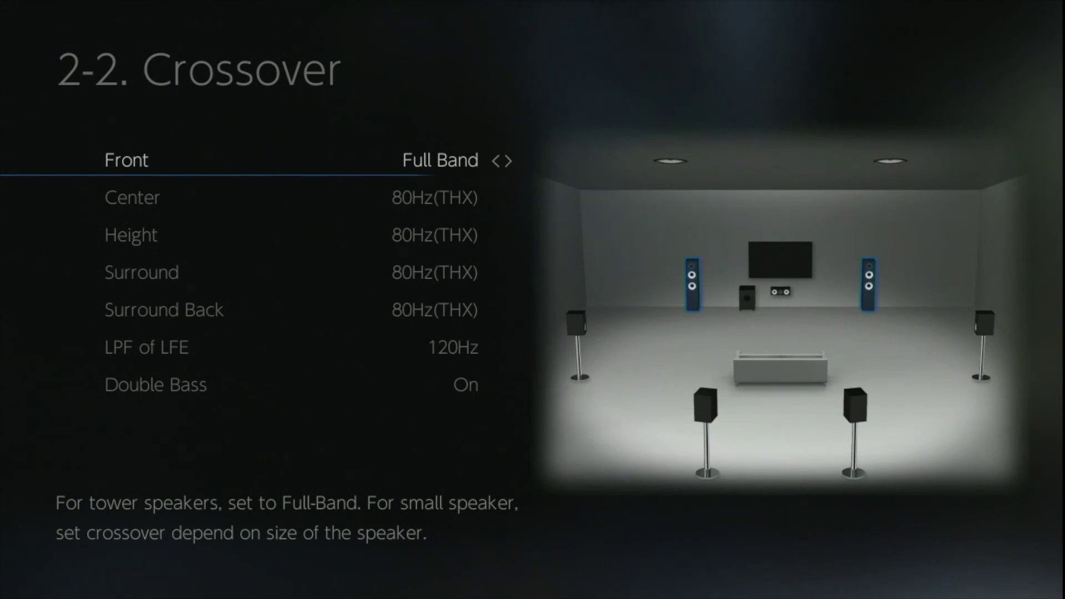
# - Return the Front speakers' crossover to 80Hz(THX)
pyautogui.press('Right')
pyautogui.press('Right')
pyautogui.press('Right')
pyautogui.press('Right')
pyautogui.press('Right')
# - Review the remaining crossover entries from Center through Surround Back to LPF of LFE
pyautogui.press('Down')
pyautogui.press('Down')
pyautogui.press('Down')
pyautogui.press('Down')
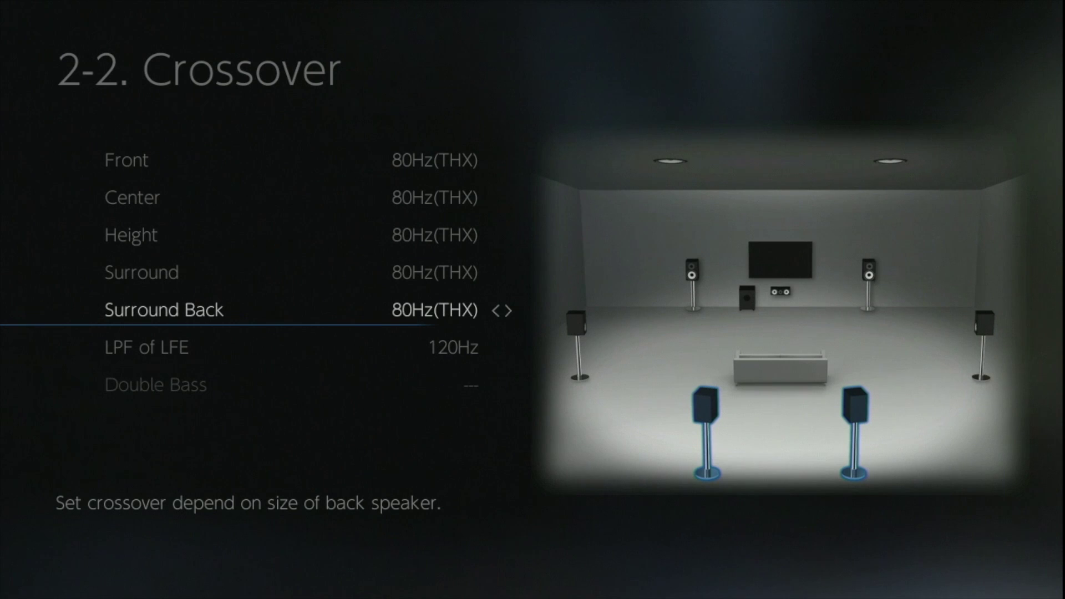
pyautogui.press('Down')
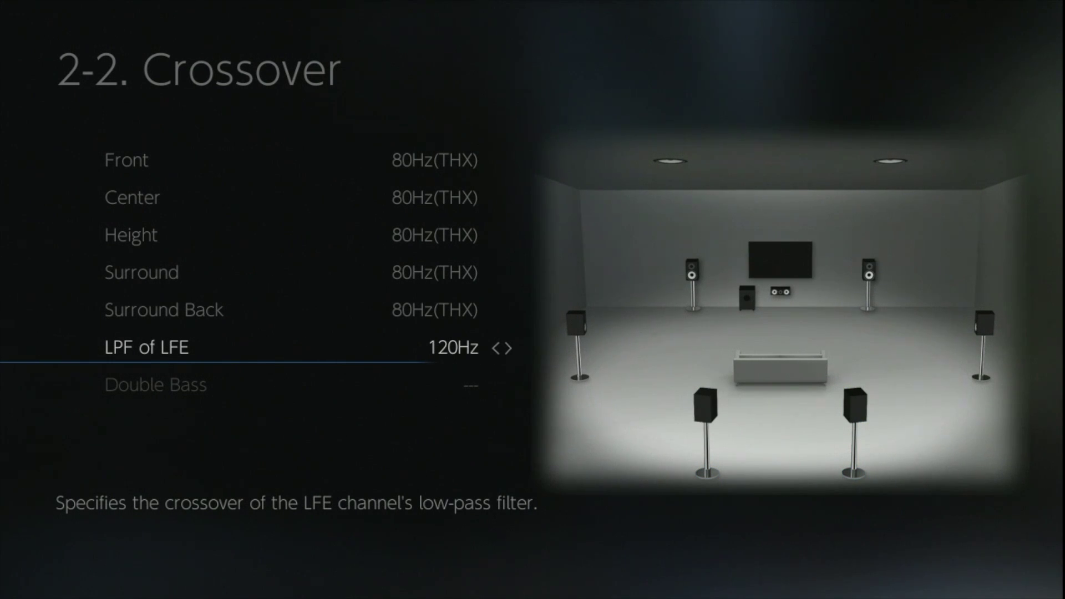
pyautogui.press('Down')
# - Open the Distance page of the Speaker section, try adjusting the Front Left distance, and leave the page
pyautogui.press('Escape')
pyautogui.press('Down')
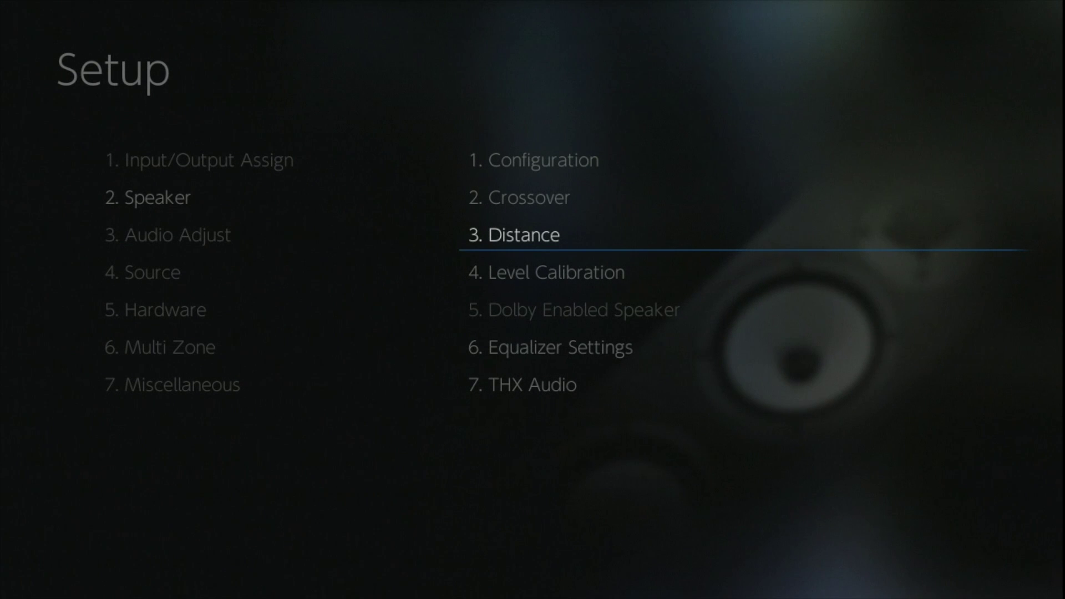
pyautogui.press('Return')
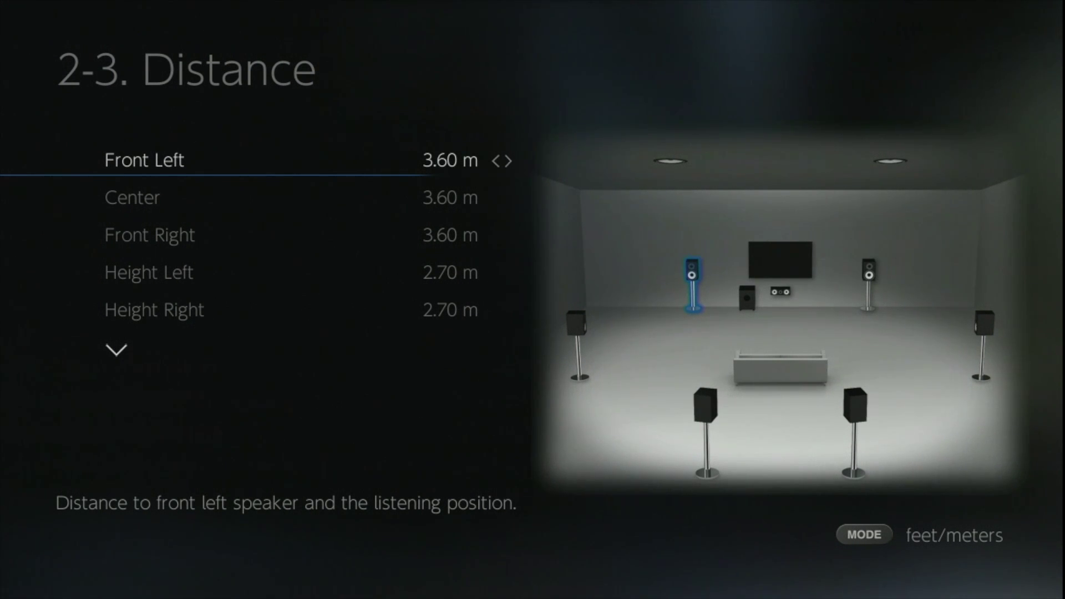
pyautogui.press('Right')
pyautogui.press('Escape')
# - Visit the Level Calibration page, leave it, and open Equalizer Settings in the Speaker section
pyautogui.press('Down')
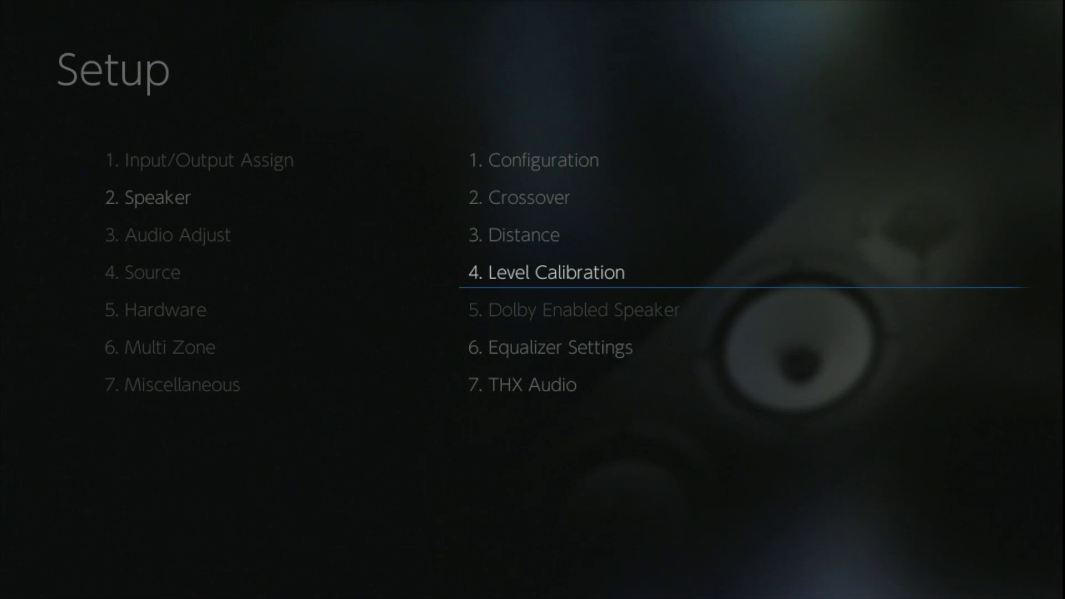
pyautogui.press('Return')
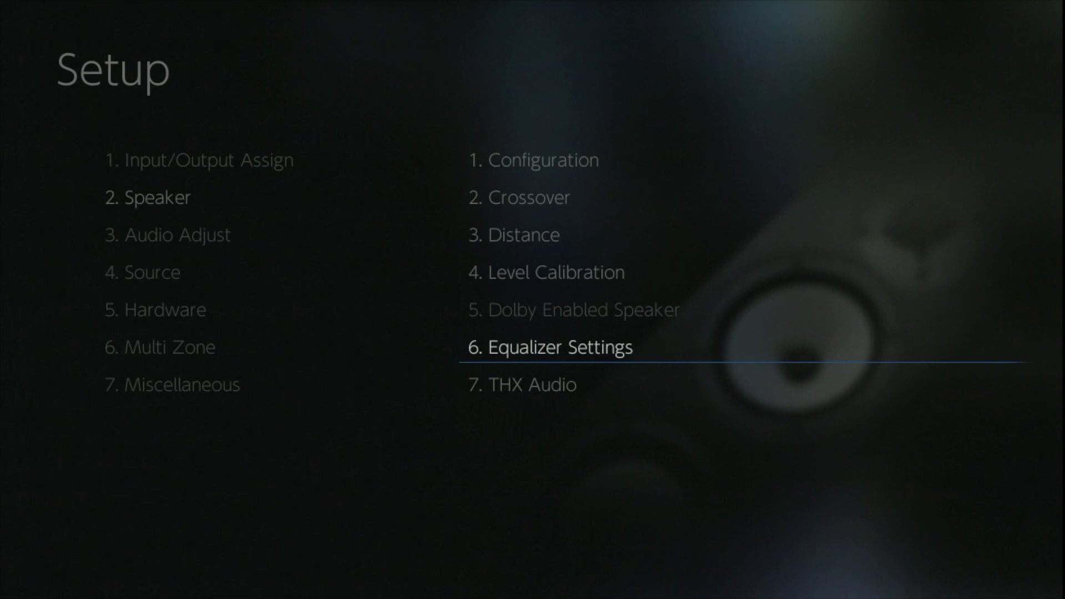
pyautogui.press('Return')
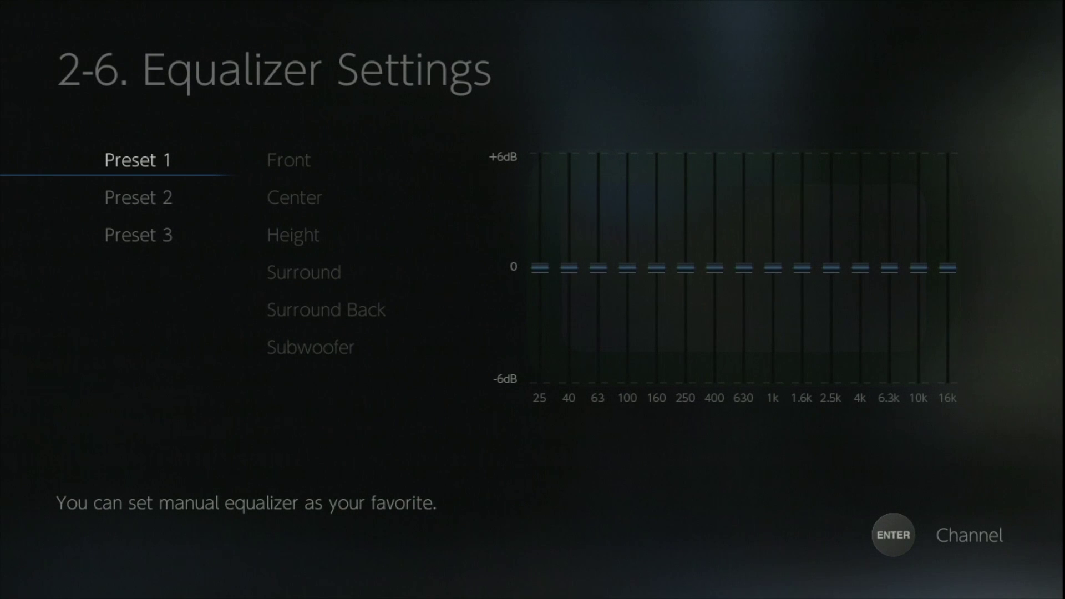
# - Edit the Front channel of equalizer Preset 3 and raise its 40 Hz band to +1.5 dB
pyautogui.press('Down')
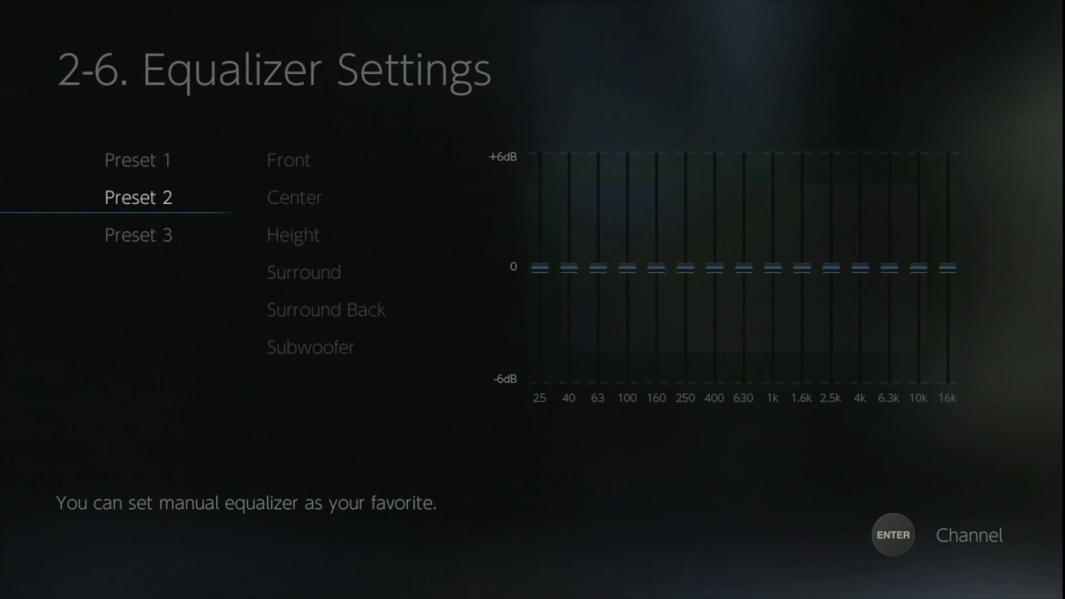
pyautogui.press('Down')
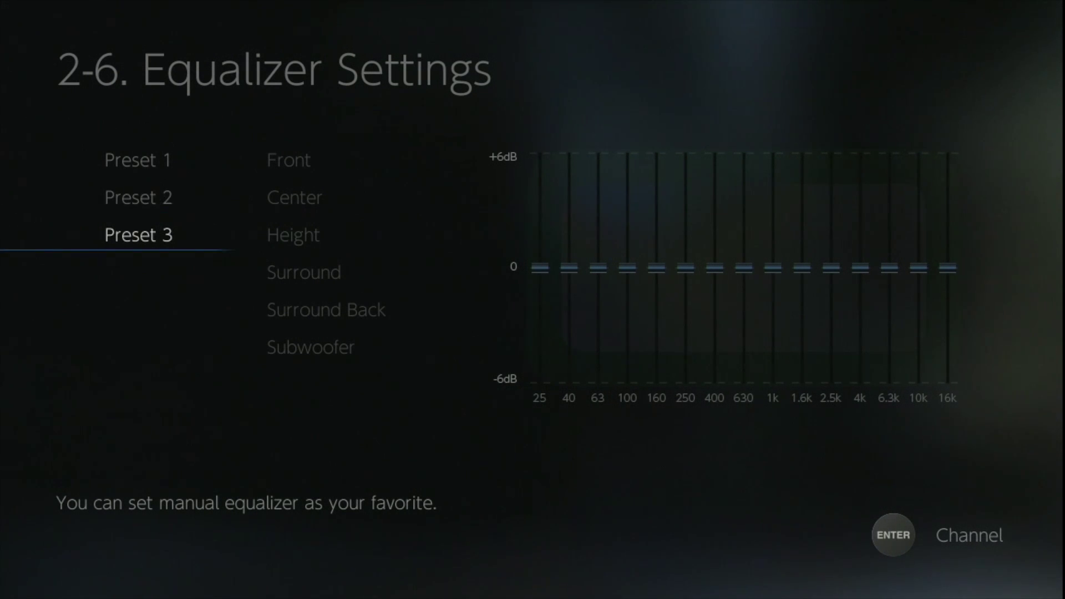
pyautogui.press('Return')
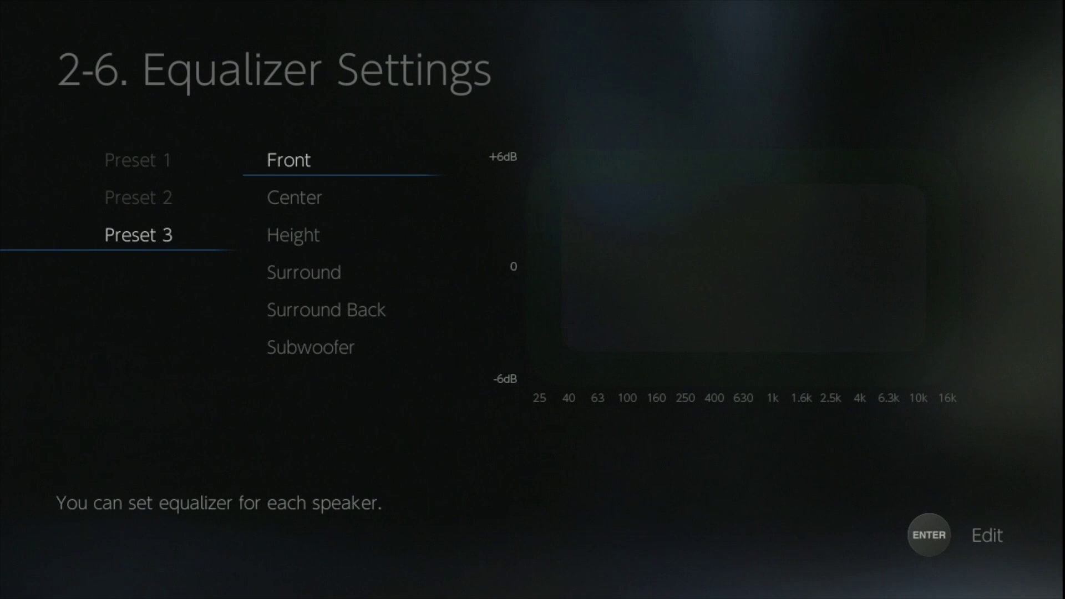
pyautogui.press('Return')
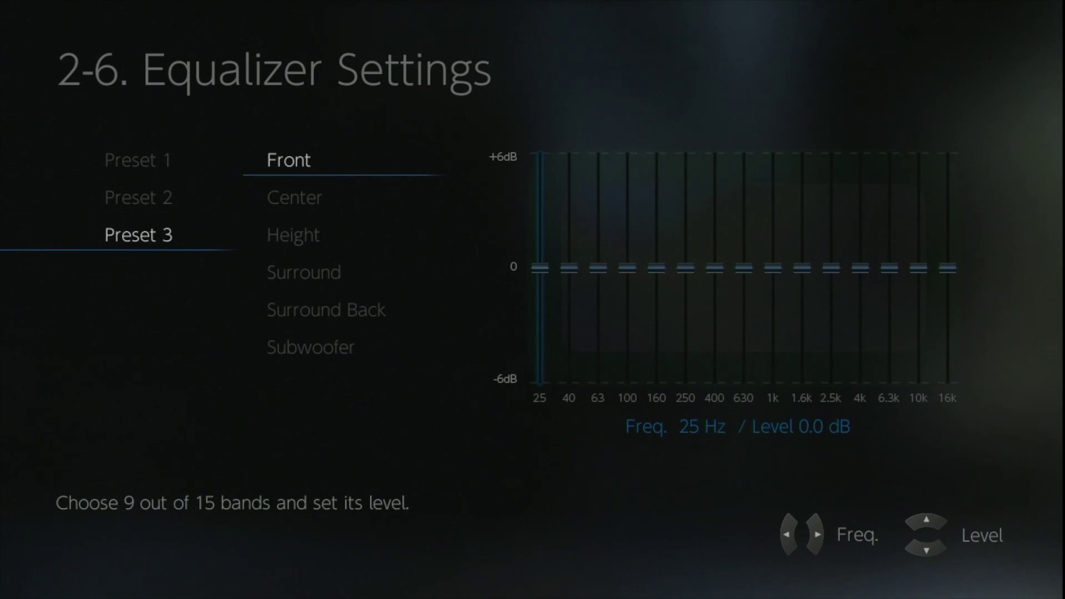
pyautogui.press('Right')
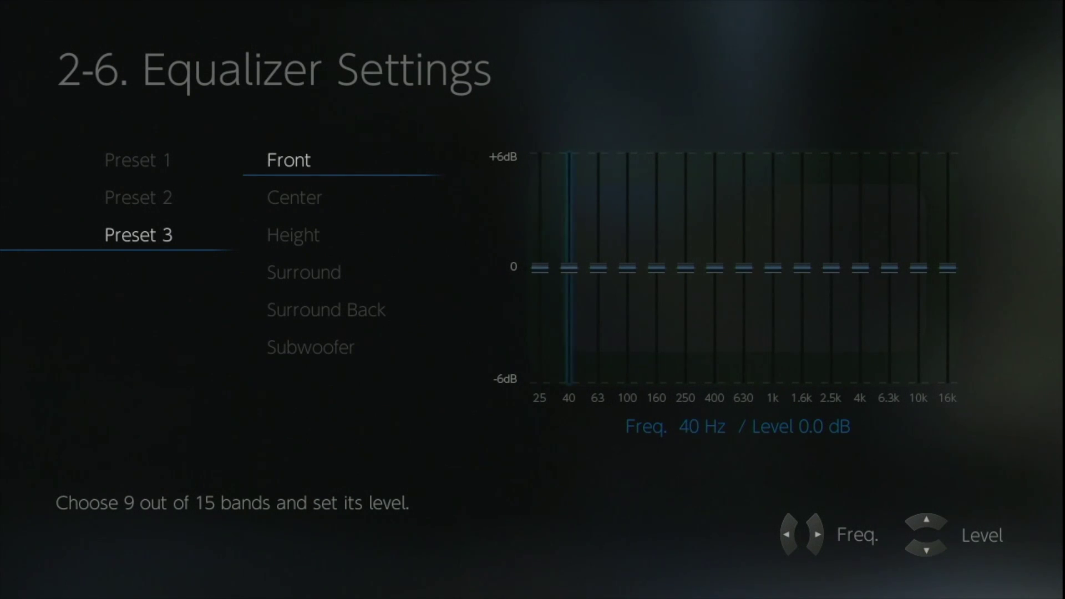
pyautogui.press('Up')
pyautogui.press('Up')
pyautogui.press('Up')
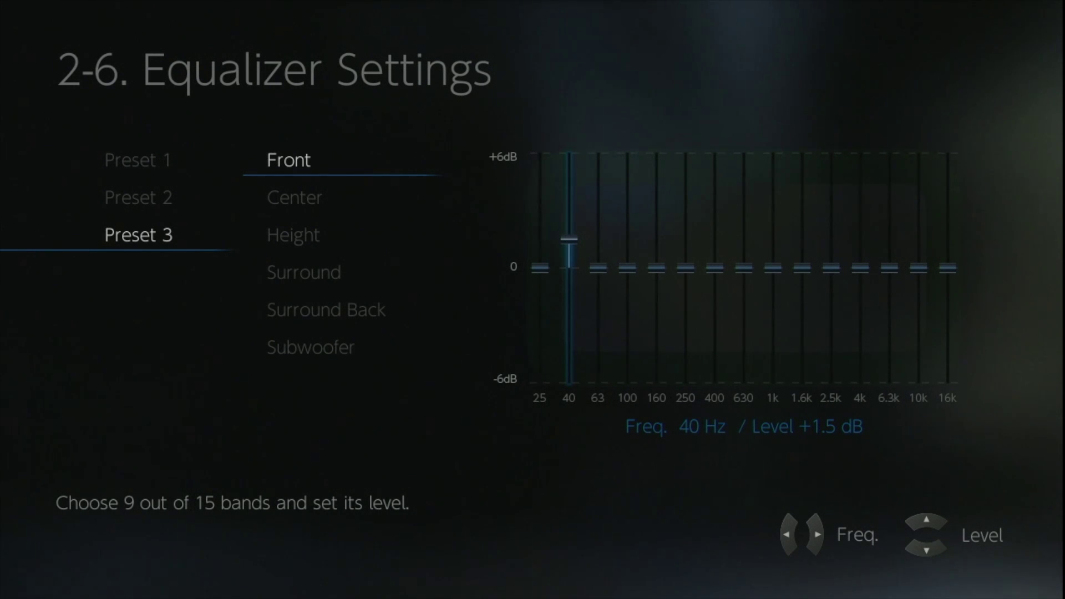
# - Set Preset 3's Front bands to +1.0 dB at 63 Hz and 1 kHz, about -1 dB at 100 Hz and -1.5 dB at 250 Hz, and leave the equalizer
pyautogui.press('Right')
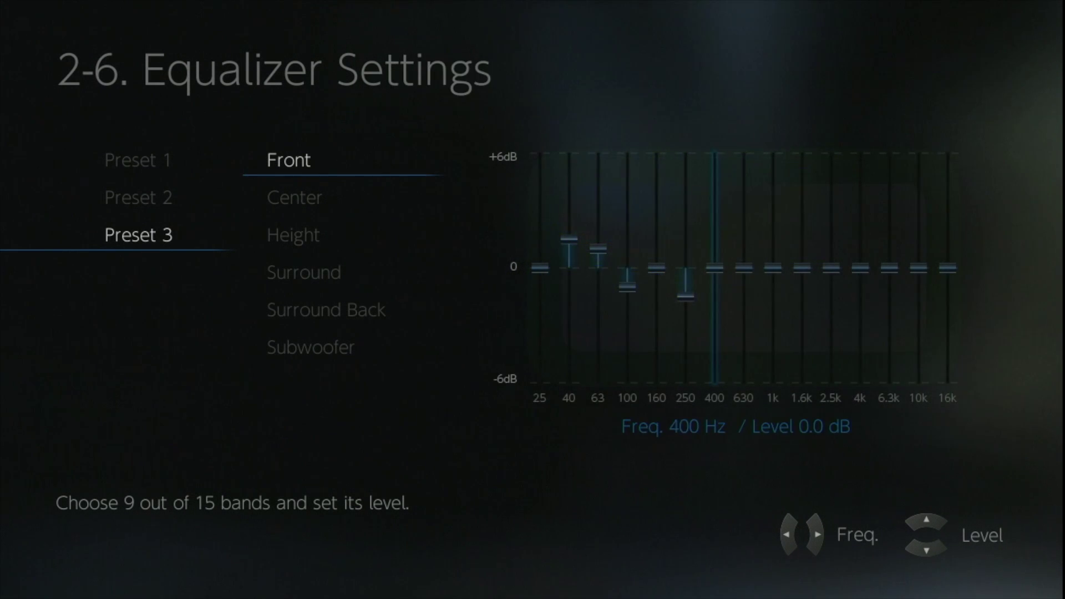
pyautogui.press('Right')
pyautogui.press('Right')
pyautogui.press('Up')
pyautogui.press('Up')
pyautogui.press('Up')
pyautogui.press('Up')
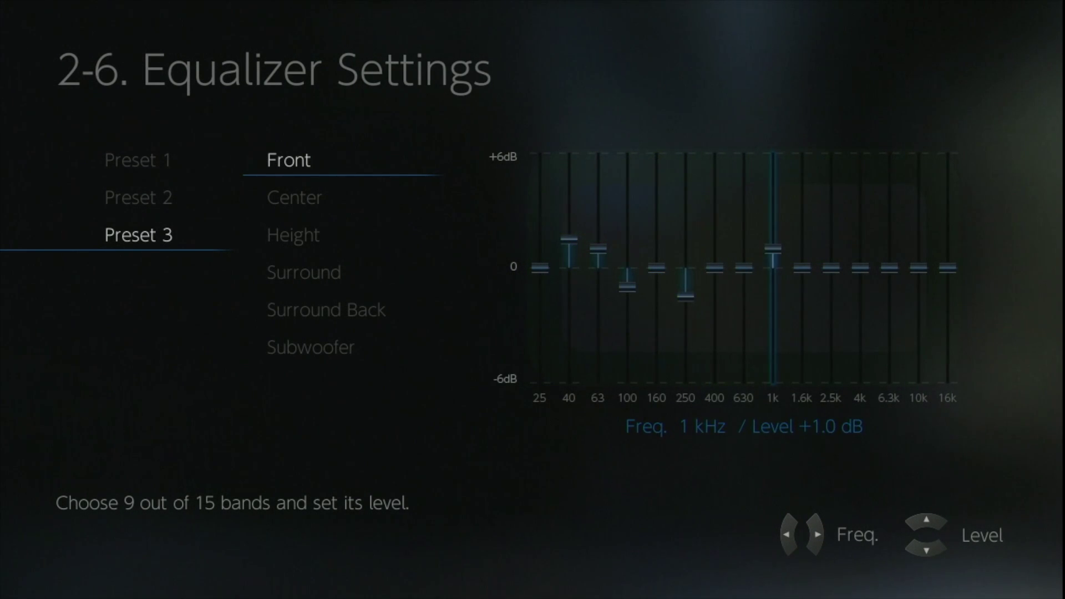
pyautogui.press('Up')
pyautogui.press('Escape')
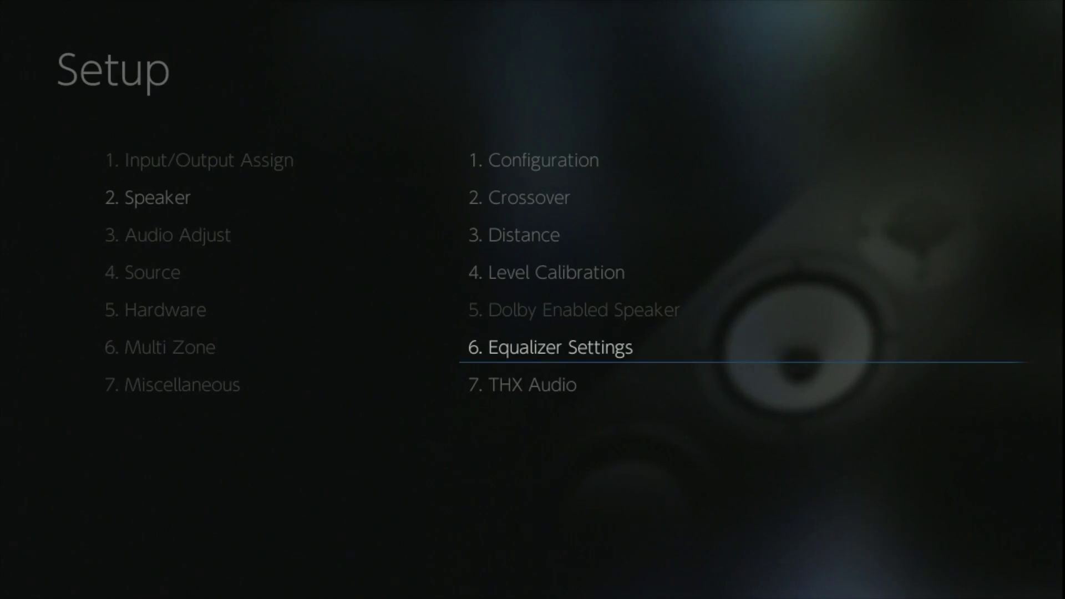
# - Open the THX Audio page and set THX Ultra2 / Select2 Subwoofer to Yes
pyautogui.press('Down')
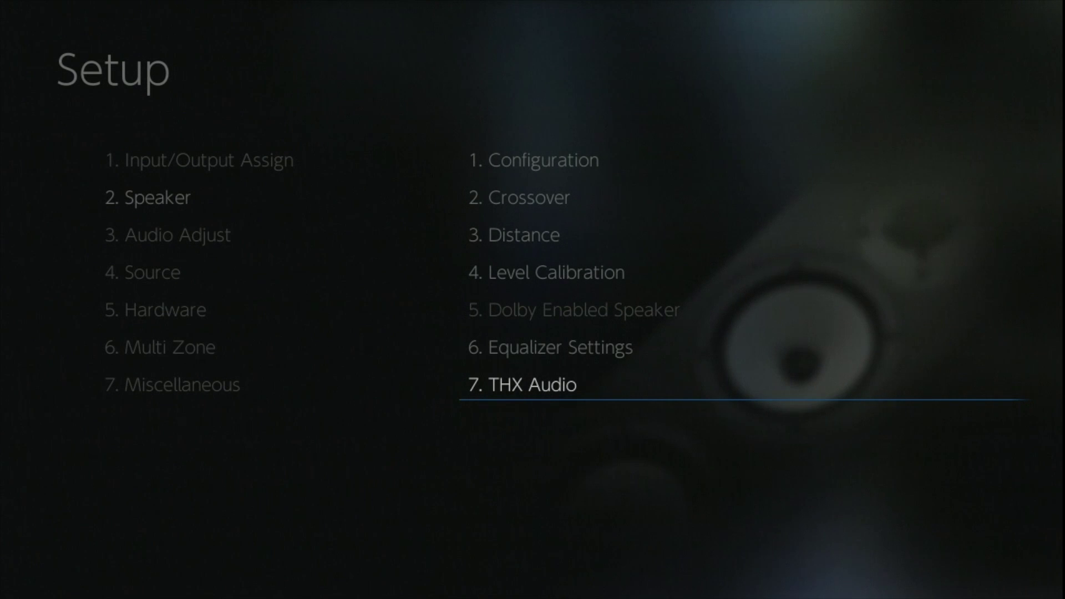
pyautogui.press('Return')
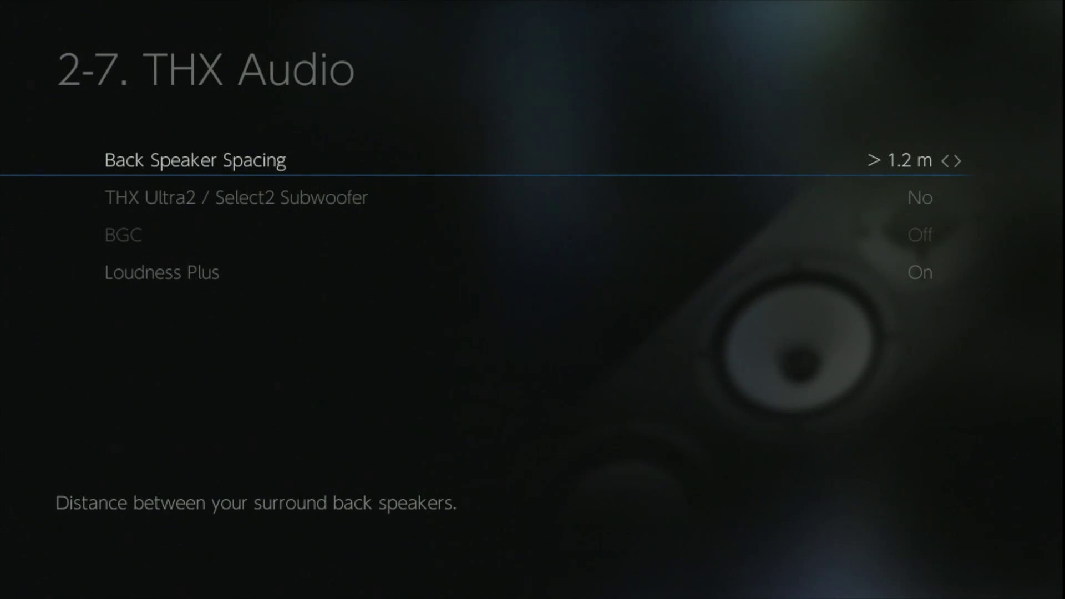
pyautogui.press('Down')
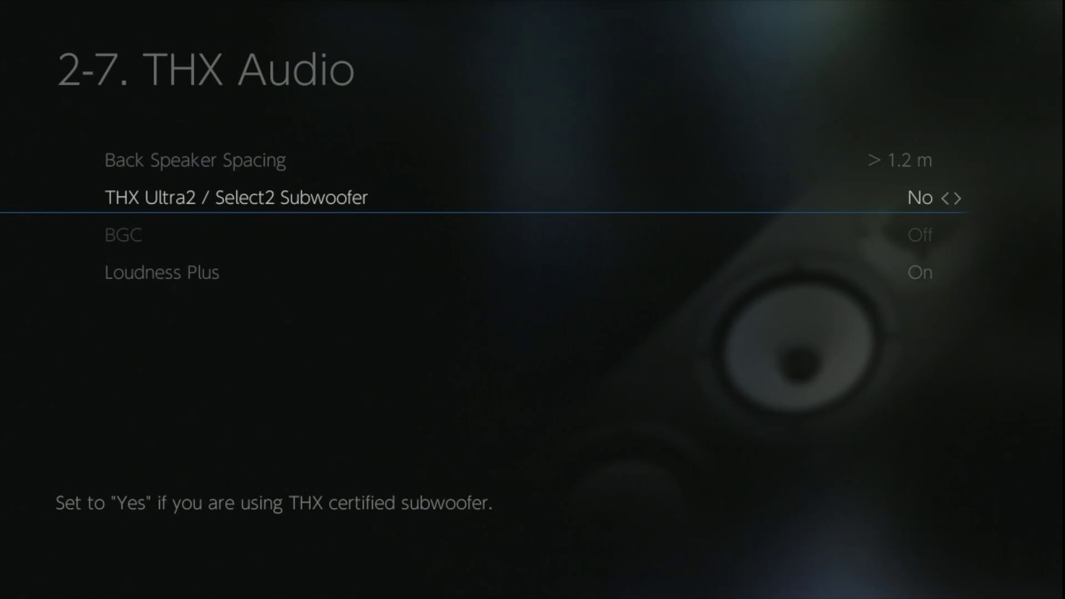
pyautogui.press('Right')
# - Review the BGC and Loudness Plus entries, leave the THX Audio page, and move to the Audio Adjust section
pyautogui.press('Down')
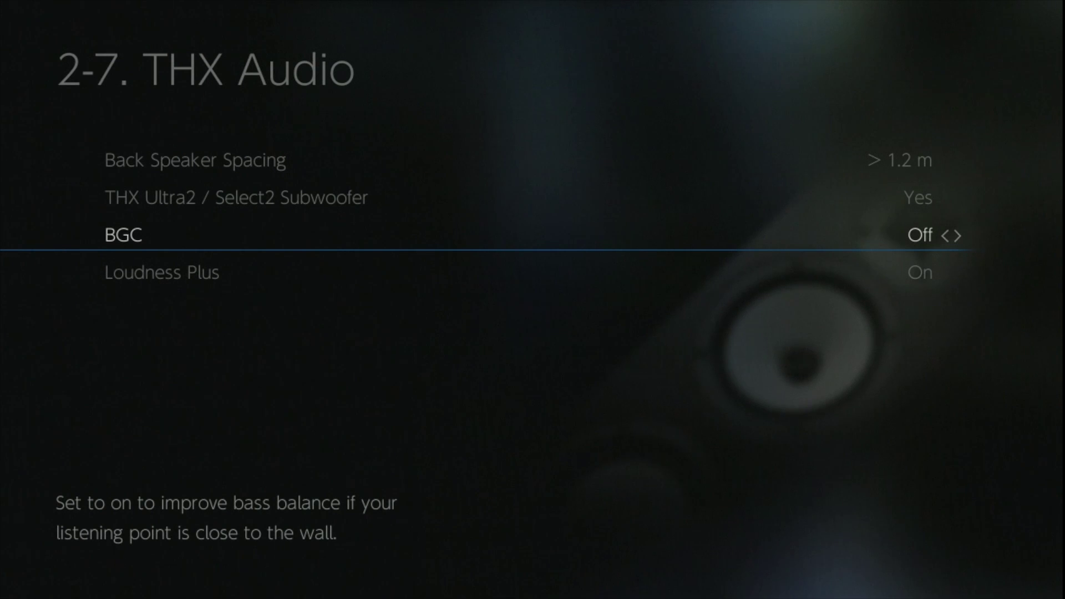
pyautogui.press('Down')
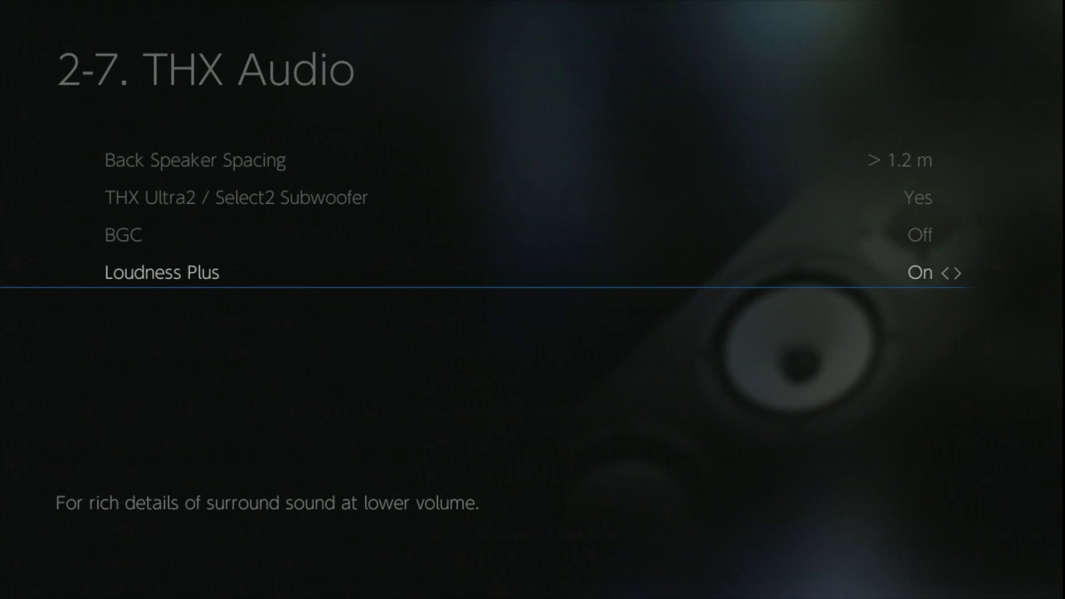
pyautogui.press('Escape')
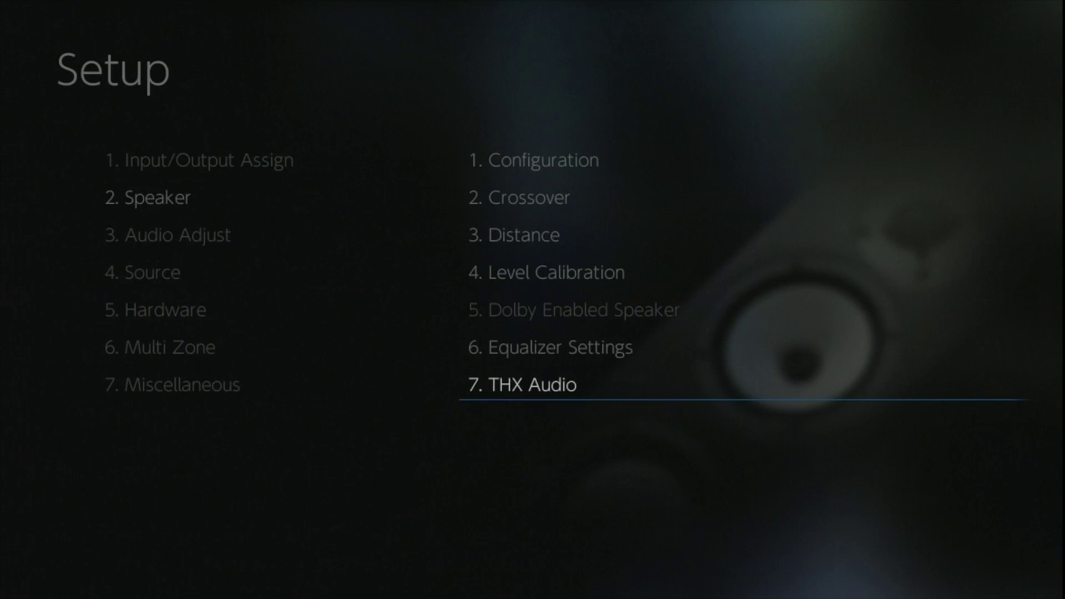
pyautogui.press('Left')
pyautogui.press('Down')
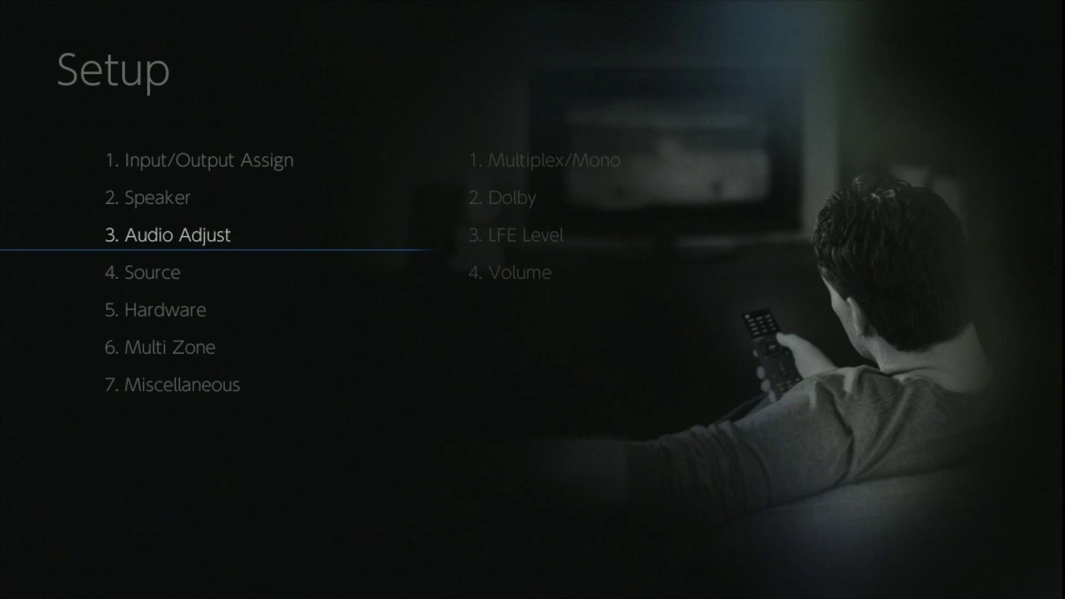
# - Open the Multiplex/Mono page of Audio Adjust and cycle through the Multiplex Input Channel options back to Main
pyautogui.press('Right')
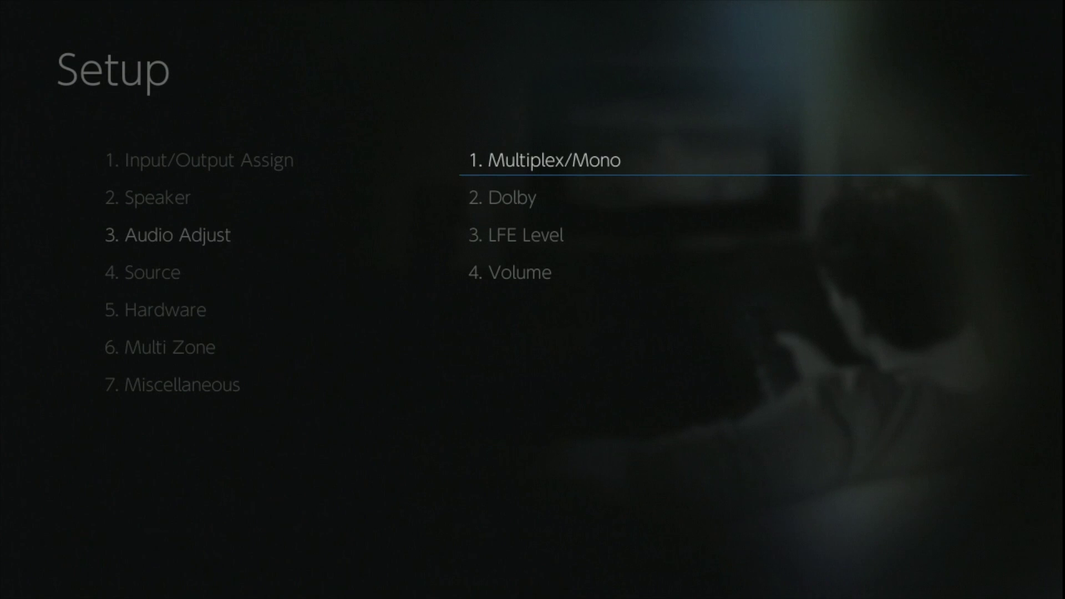
pyautogui.press('Return')
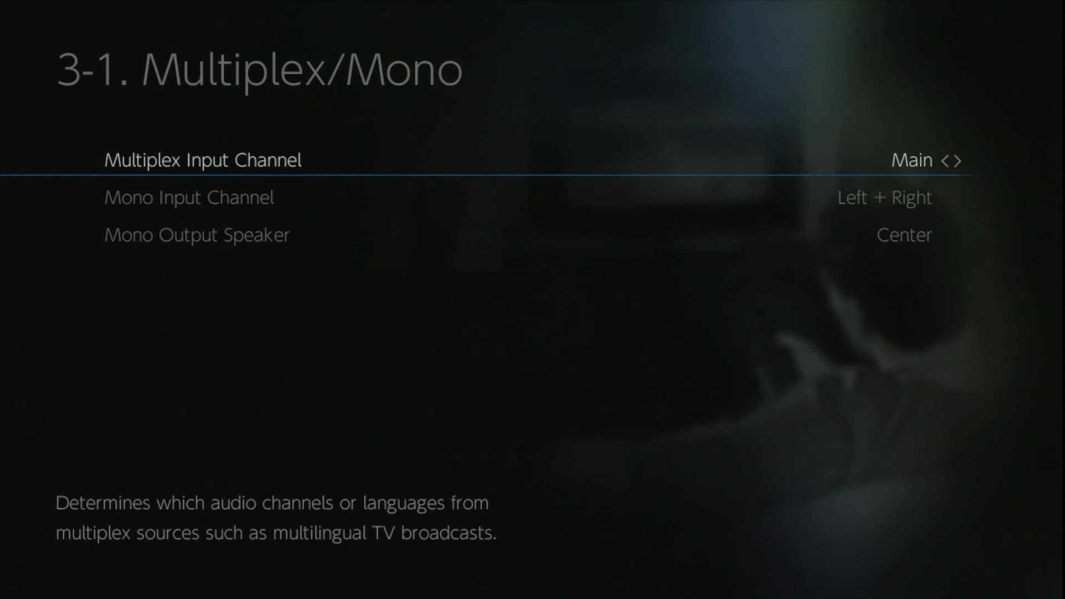
pyautogui.press('Right')
pyautogui.press('Right')
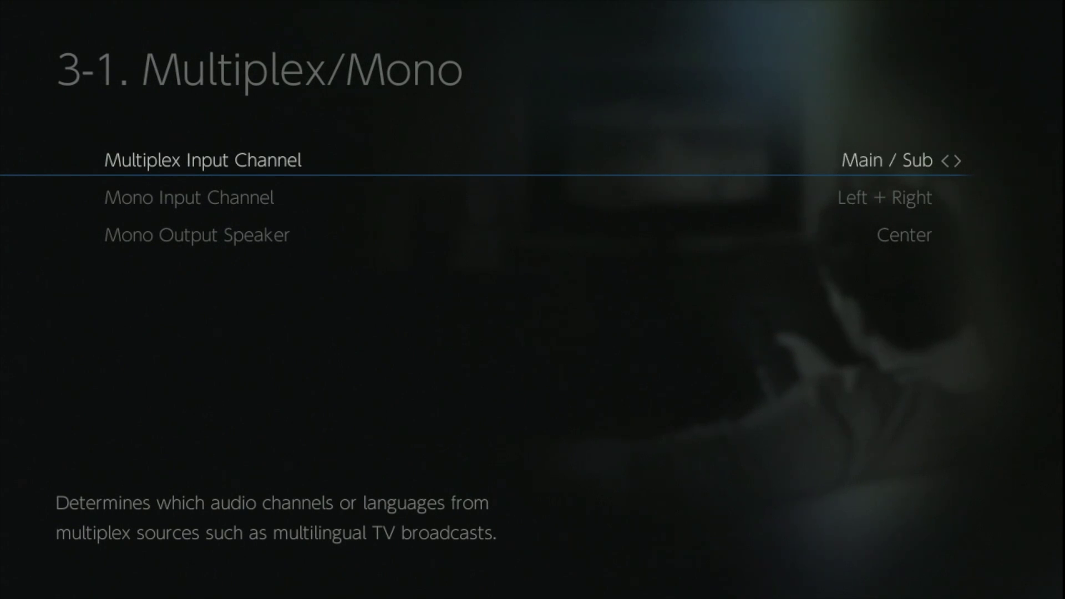
pyautogui.press('Right')
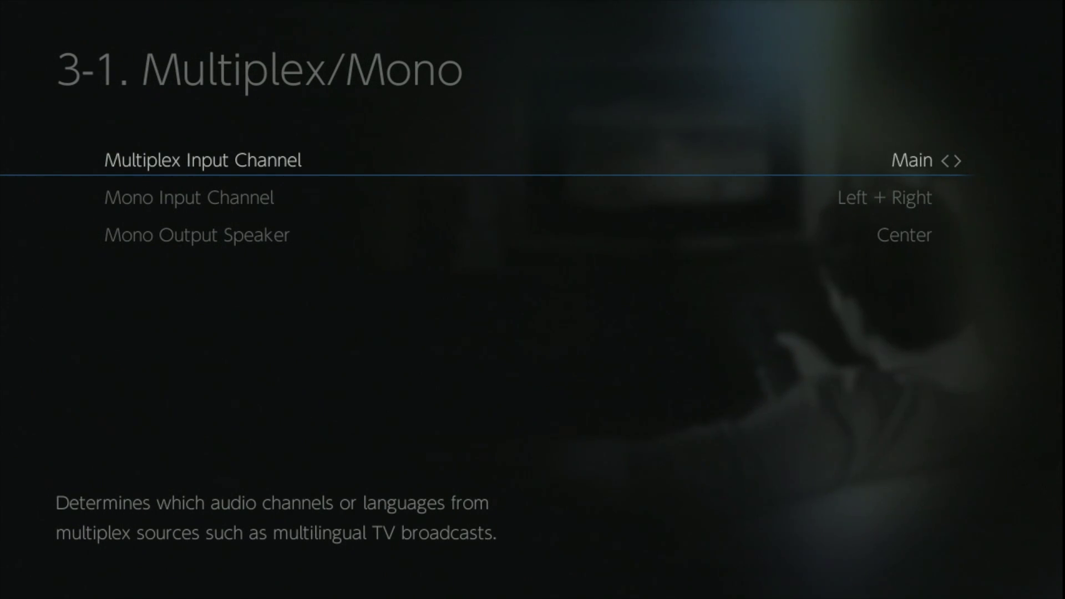
# - Try the Mono Input Channel and Mono Output Speaker options, restore Left + Right and Center, and leave the Multiplex/Mono page
pyautogui.press('Down')
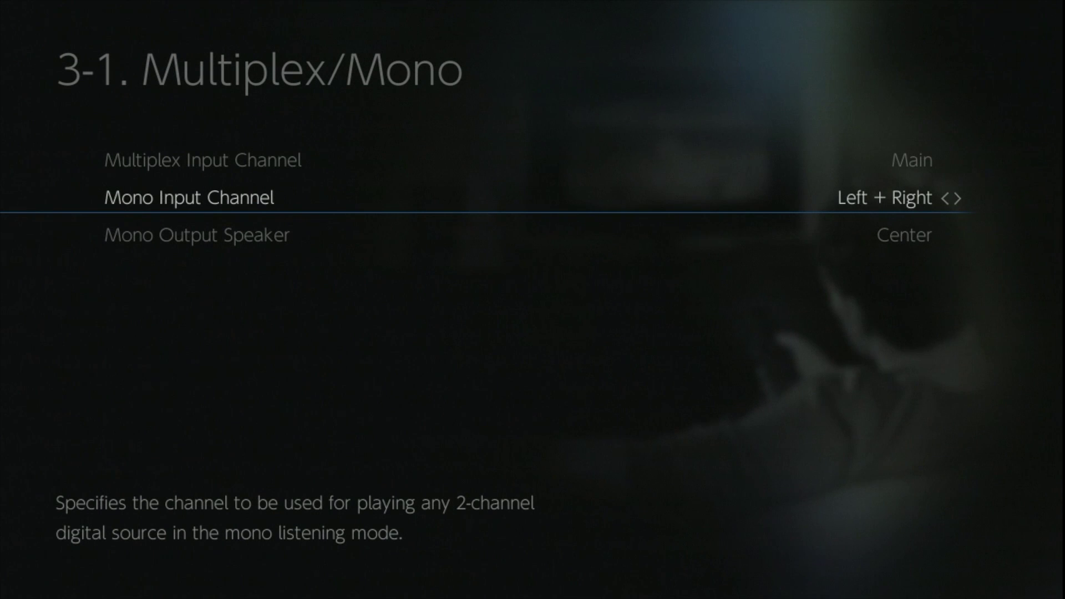
pyautogui.press('Right')
pyautogui.press('Left')
pyautogui.press('Down')
pyautogui.press('Right')
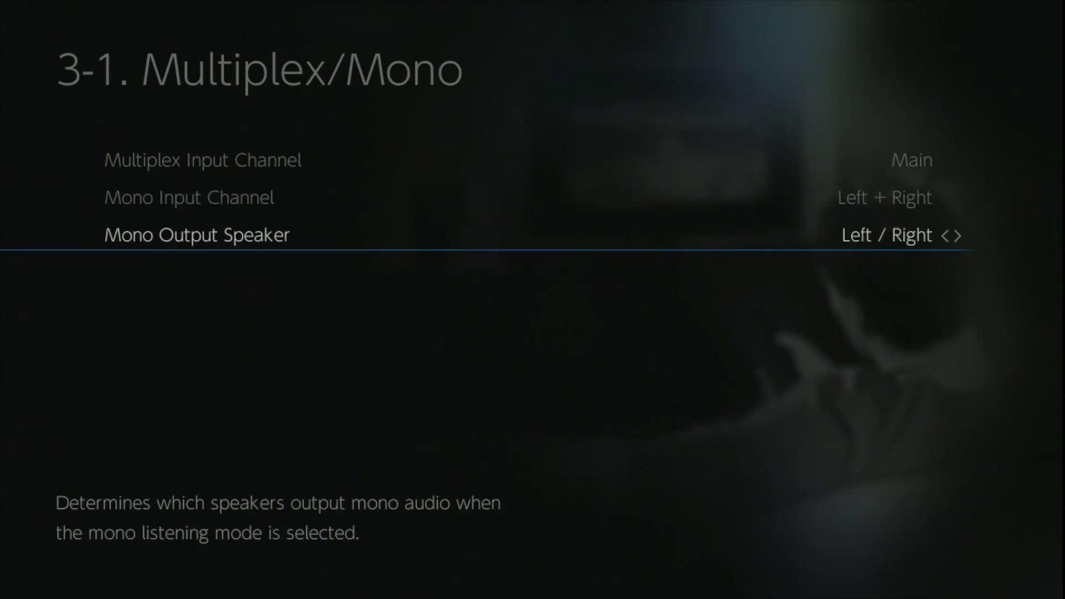
pyautogui.press('Left')
pyautogui.press('Escape')
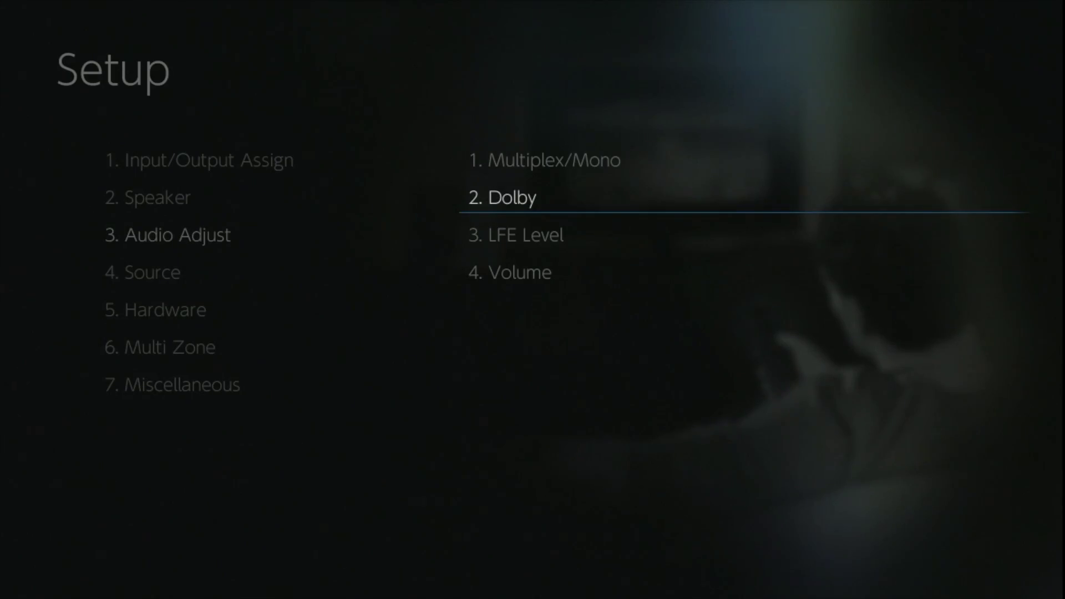
# - Open the Dolby page, switch the Loudness Management setting, and leave the page
pyautogui.press('Return')
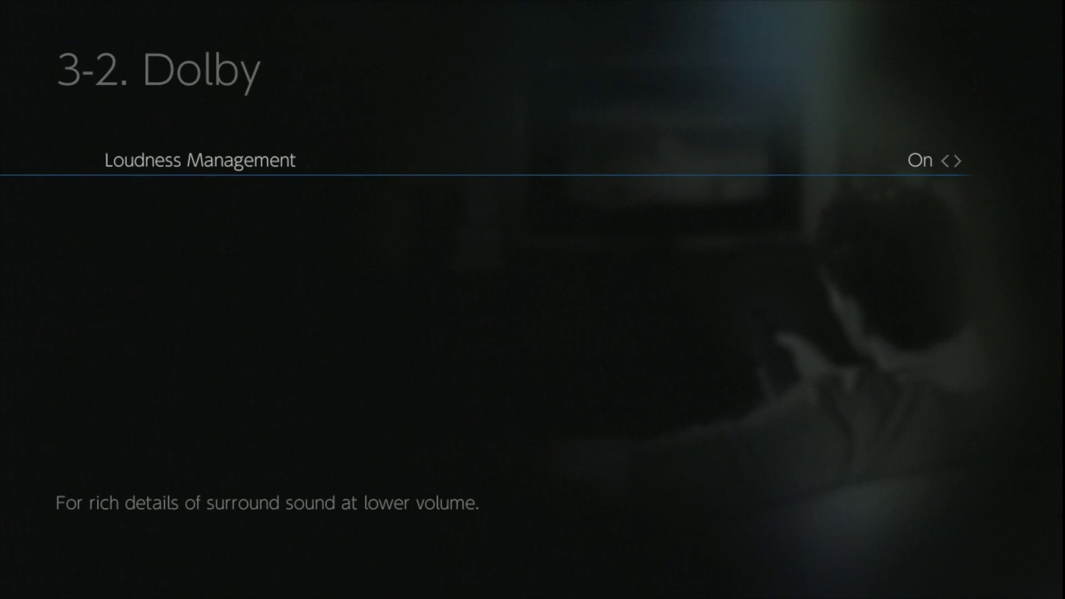
pyautogui.press('Right')
pyautogui.press('Escape')
pyautogui.press('Down')
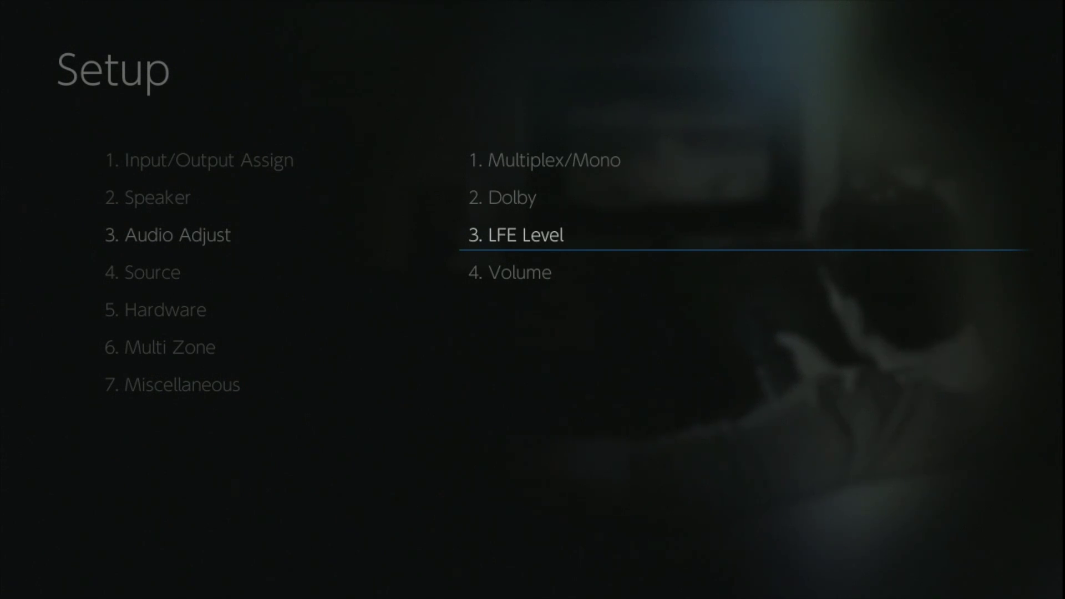
# - Review the LFE Level page and return to the Audio Adjust list at the Volume entry
pyautogui.press('Return')
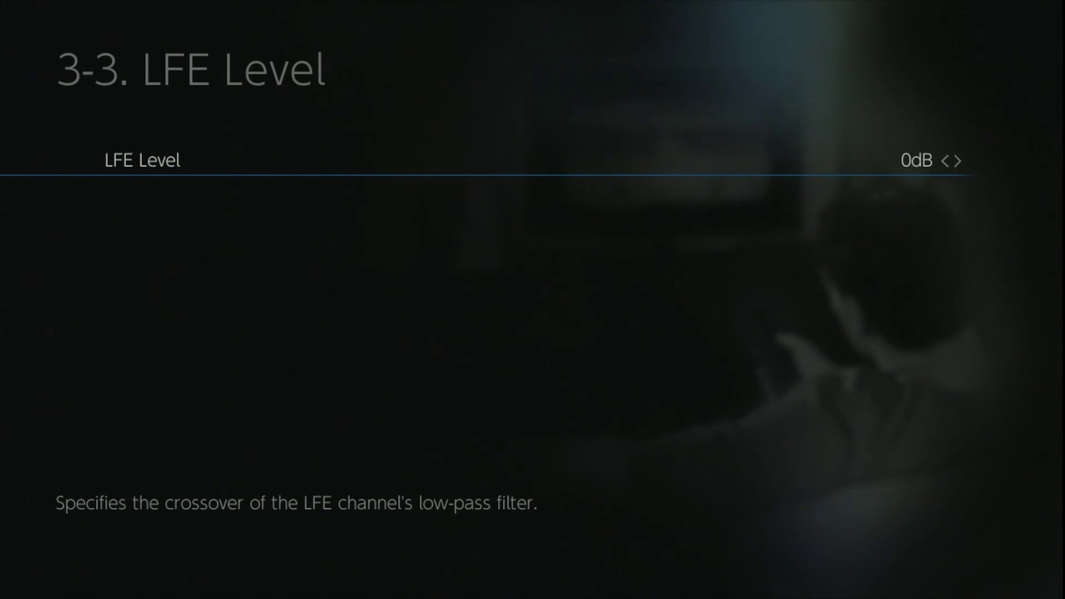
pyautogui.press('Escape')
pyautogui.press('Down')
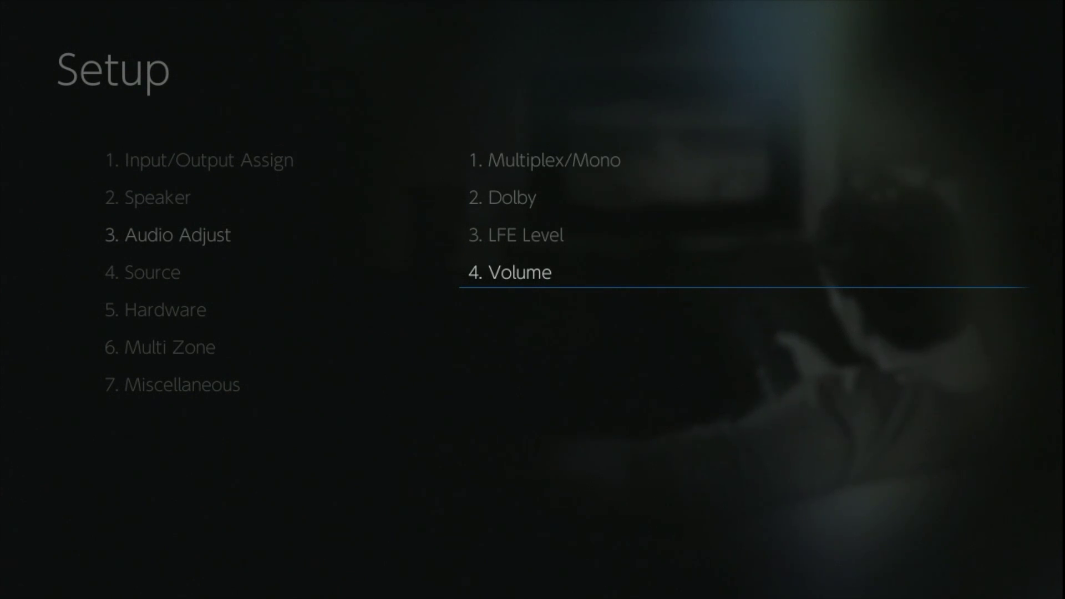
# - Open the Volume page and set Volume Display to Relative
pyautogui.press('Return')
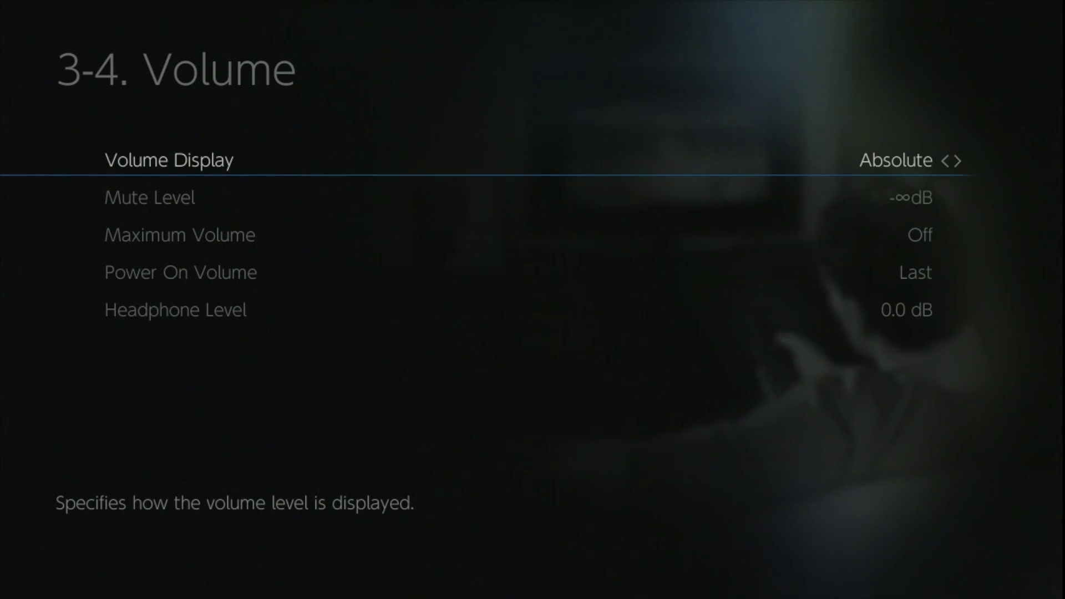
pyautogui.press('Right')
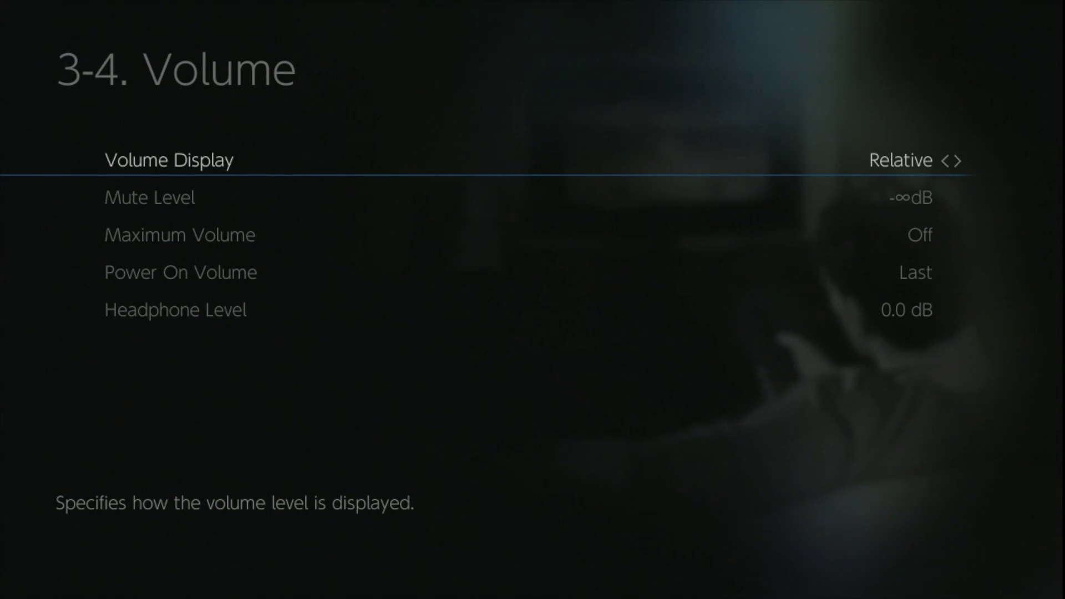
# - Browse the Mute Level options in both directions and return the setting to -∞ dB
pyautogui.press('Down')
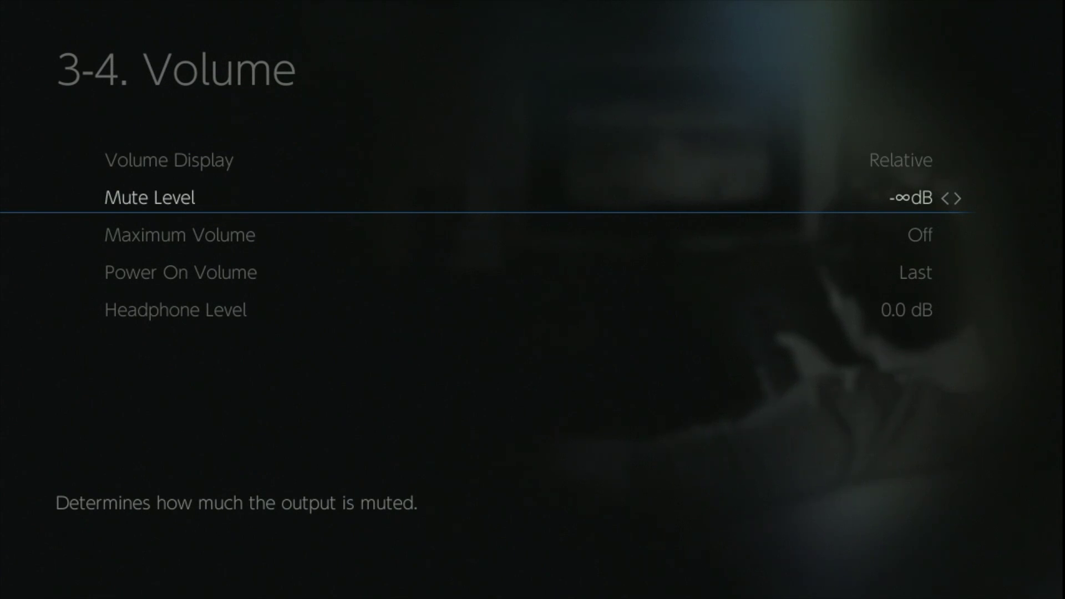
pyautogui.press('Right')
pyautogui.press('Left')
pyautogui.press('Left')
pyautogui.press('Right')
# - Limit the Maximum Volume to 0 dB on the Volume page
pyautogui.press('Down')
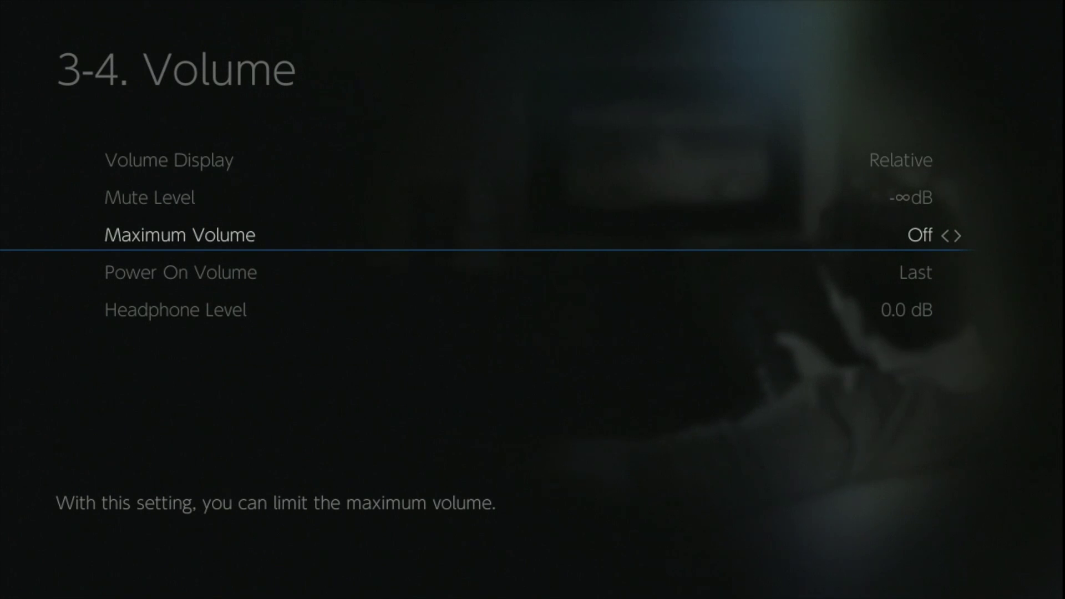
pyautogui.press('Left')
pyautogui.press('Left')
pyautogui.press('Left')
pyautogui.press('Left')
pyautogui.press('Left')
pyautogui.press('Left')
pyautogui.press('Left')
pyautogui.press('Left')
pyautogui.press('Left')
pyautogui.press('Left')
pyautogui.press('Left')
pyautogui.press('Left')
pyautogui.press('Left')
pyautogui.press('Left')
pyautogui.press('Left')
pyautogui.press('Left')
pyautogui.press('Left')
pyautogui.press('Left')
# - Set the Power On Volume to -45.0 dB on the Volume page
pyautogui.press('Down')
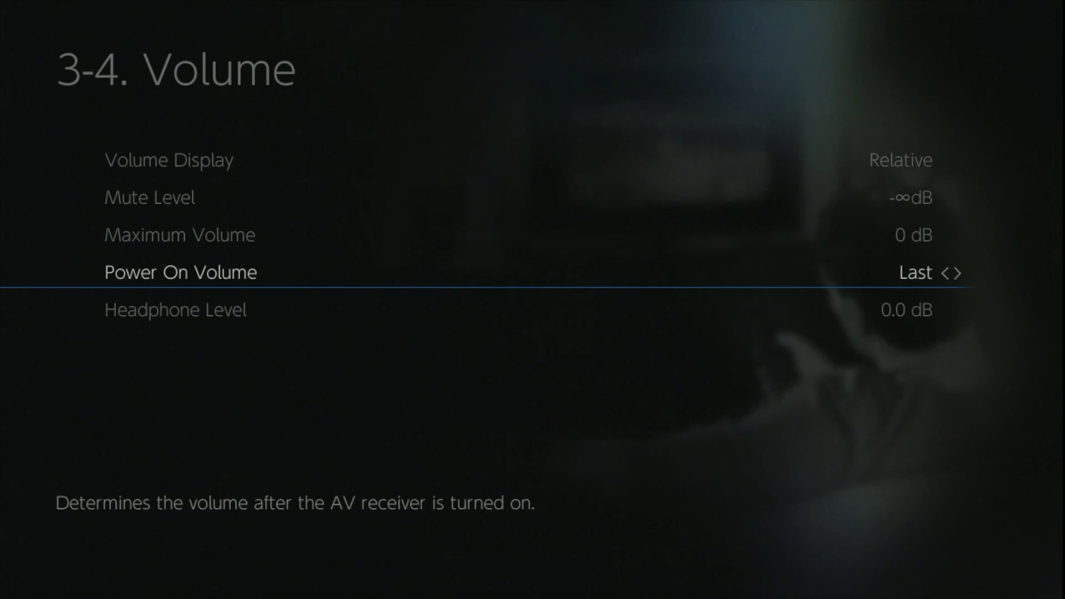
pyautogui.press('Right')
pyautogui.press('Right')
pyautogui.press('Right')
pyautogui.press('Right')
pyautogui.press('Right')
pyautogui.press('Right')
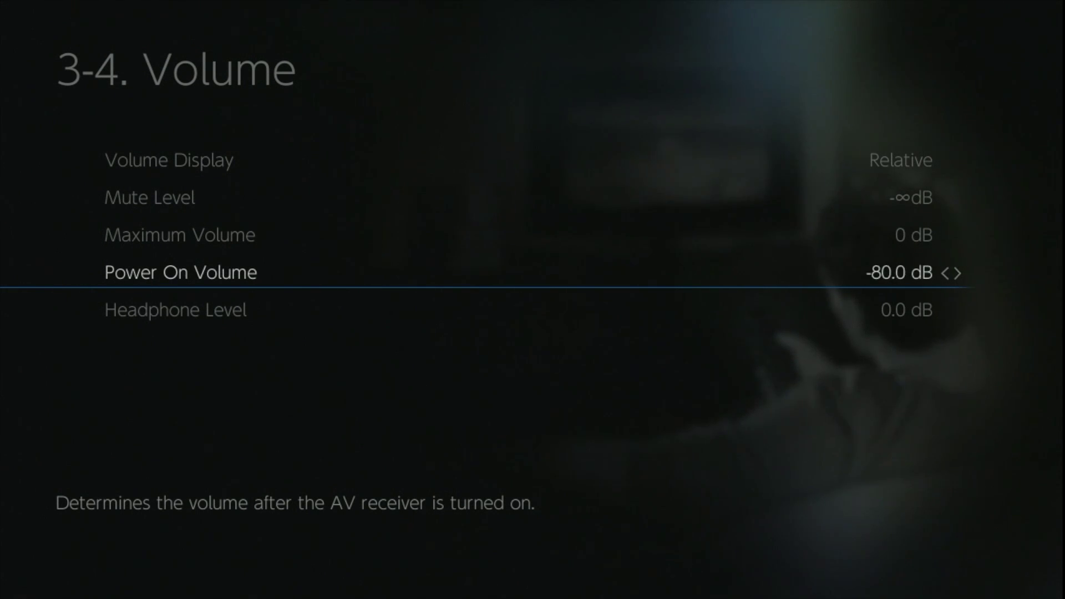
pyautogui.press('Right')
pyautogui.press('Right')
pyautogui.press('Right')
pyautogui.press('Right')
pyautogui.press('Right')
pyautogui.press('Right')
pyautogui.press('Right')
pyautogui.press('Right')
pyautogui.press('Right')
pyautogui.press('Right')
pyautogui.press('Right')
pyautogui.press('Right')
pyautogui.press('Right')
pyautogui.press('Right')
pyautogui.press('Right')
pyautogui.press('Right')
pyautogui.press('Right')
pyautogui.press('Right')
pyautogui.press('Right')
pyautogui.press('Right')
pyautogui.press('Right')
pyautogui.press('Right')
pyautogui.press('Right')
pyautogui.press('Right')
pyautogui.press('Right')
pyautogui.press('Right')
pyautogui.press('Right')
pyautogui.press('Right')
pyautogui.press('Right')
pyautogui.press('Right')
pyautogui.press('Right')
pyautogui.press('Right')
pyautogui.press('Right')
pyautogui.press('Right')
pyautogui.press('Right')
pyautogui.press('Right')
pyautogui.press('Right')
pyautogui.press('Right')
pyautogui.press('Right')
pyautogui.press('Right')
pyautogui.press('Right')
pyautogui.press('Right')
pyautogui.press('Right')
pyautogui.press('Right')
pyautogui.press('Right')
pyautogui.press('Right')
pyautogui.press('Right')
pyautogui.press('Right')
pyautogui.press('Right')
pyautogui.press('Right')
pyautogui.press('Right')
pyautogui.press('Right')
pyautogui.press('Right')
# - Review the Headphone Level entry, leave the Volume page, and open the IntelliVolume page in the Source section
pyautogui.press('Down')
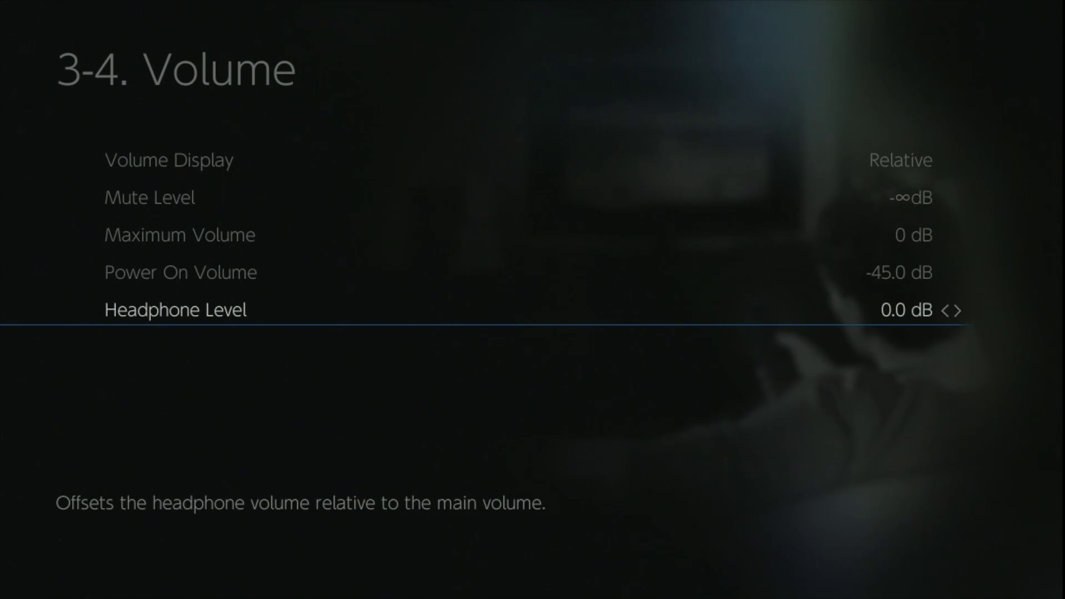
pyautogui.press('Escape')
pyautogui.press('Down')
pyautogui.press('Return')
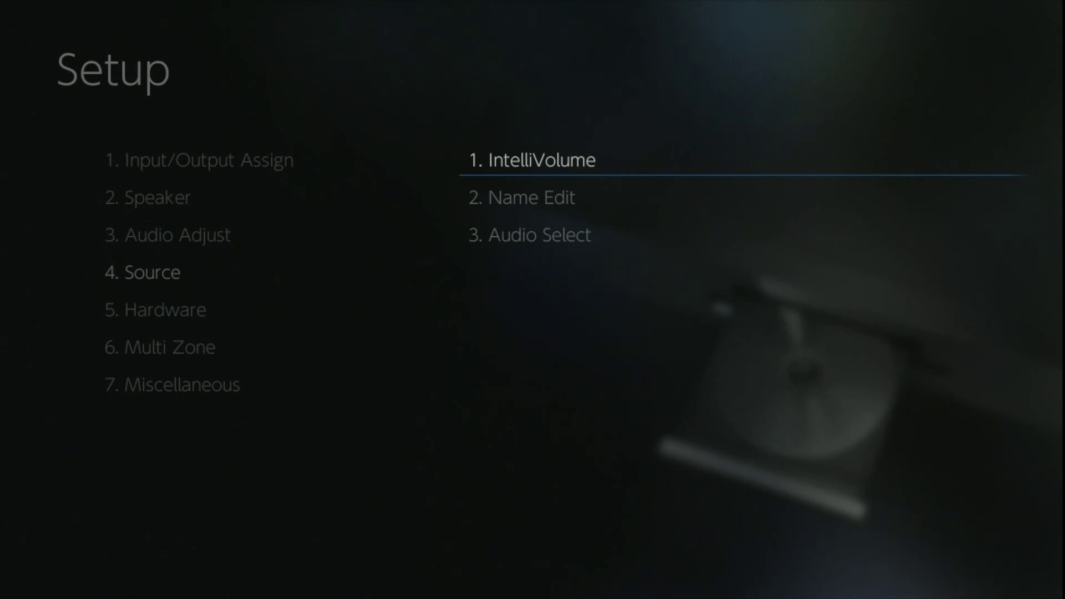
pyautogui.press('Return')
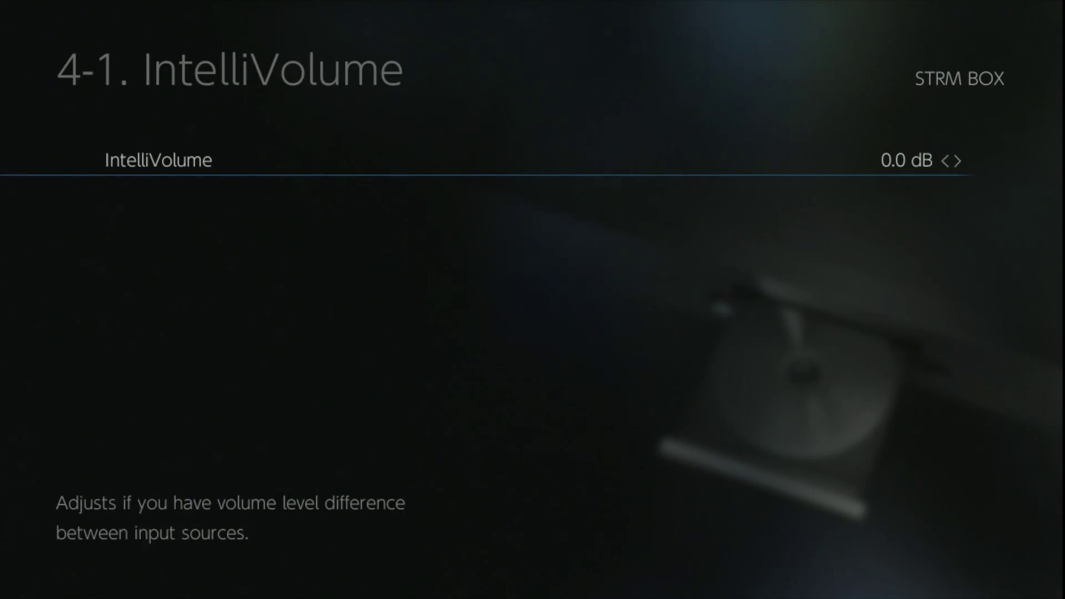
# - Run the IntelliVolume level for the STRM BOX input up and down through its range, and leave the page
pyautogui.press('Right')
pyautogui.press('Right')
pyautogui.press('Right')
pyautogui.press('Right')
pyautogui.press('Right')
pyautogui.press('Right')
pyautogui.press('Right')
pyautogui.press('Right')
pyautogui.press('Right')
pyautogui.press('Right')
pyautogui.press('Right')
pyautogui.press('Right')
pyautogui.press('Right')
pyautogui.press('Right')
pyautogui.press('Right')
pyautogui.press('Right')
pyautogui.press('Right')
pyautogui.press('Right')
pyautogui.press('Right')
pyautogui.press('Right')
pyautogui.press('Right')
pyautogui.press('Right')
pyautogui.press('Right')
pyautogui.press('Right')
pyautogui.press('Left')
pyautogui.press('Left')
pyautogui.press('Left')
pyautogui.press('Left')
pyautogui.press('Left')
pyautogui.press('Left')
pyautogui.press('Left')
pyautogui.press('Left')
pyautogui.press('Left')
pyautogui.press('Left')
pyautogui.press('Left')
pyautogui.press('Left')
pyautogui.press('Left')
pyautogui.press('Left')
pyautogui.press('Left')
pyautogui.press('Left')
pyautogui.press('Left')
pyautogui.press('Left')
pyautogui.press('Left')
pyautogui.press('Left')
pyautogui.press('Left')
pyautogui.press('Left')
pyautogui.press('Left')
pyautogui.press('Left')
pyautogui.press('Left')
pyautogui.press('Left')
pyautogui.press('Left')
pyautogui.press('Left')
pyautogui.press('Left')
pyautogui.press('Left')
pyautogui.press('Left')
pyautogui.press('Left')
pyautogui.press('Left')
pyautogui.press('Left')
pyautogui.press('Left')
pyautogui.press('Left')
pyautogui.press('Left')
pyautogui.press('Left')
pyautogui.press('Left')
pyautogui.press('Left')
pyautogui.press('Left')
pyautogui.press('Left')
pyautogui.press('Left')
pyautogui.press('Left')
pyautogui.press('Left')
pyautogui.press('Left')
pyautogui.press('Left')
pyautogui.press('Left')
pyautogui.press('Right')
pyautogui.press('Right')
pyautogui.press('Right')
pyautogui.press('Right')
pyautogui.press('Right')
pyautogui.press('Right')
pyautogui.press('Right')
pyautogui.press('Right')
pyautogui.press('Right')
pyautogui.press('Right')
pyautogui.press('Right')
pyautogui.press('Right')
pyautogui.press('Right')
pyautogui.press('Right')
pyautogui.press('Right')
pyautogui.press('Right')
pyautogui.press('Right')
pyautogui.press('Right')
pyautogui.press('Right')
pyautogui.press('Right')
pyautogui.press('Escape')
# - View the Name Edit page for the STRM BOX input and return to the Source section
pyautogui.press('Down')
pyautogui.press('Return')
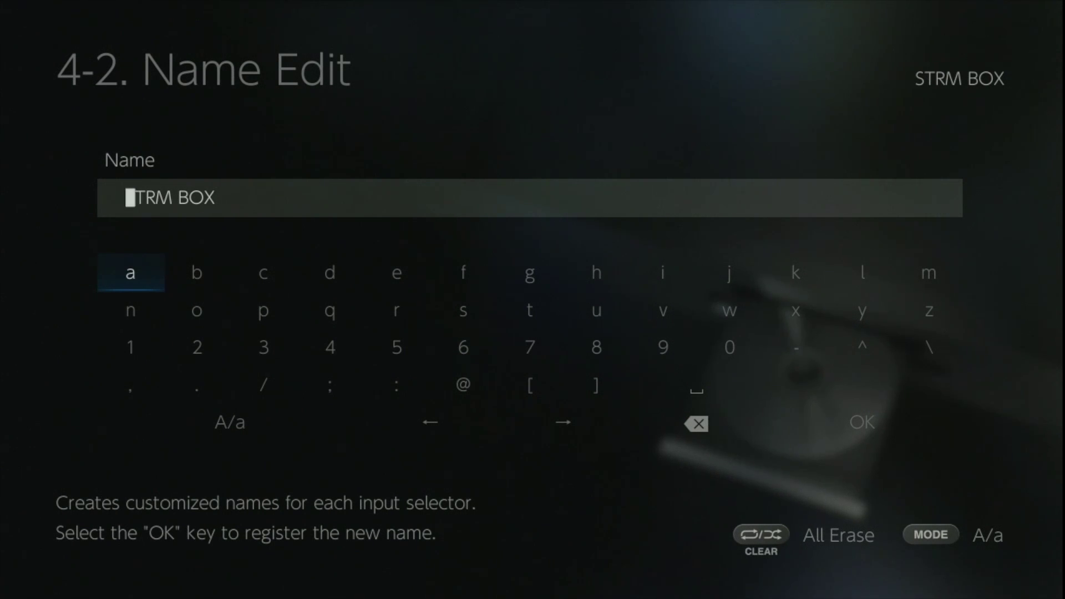
pyautogui.press('Escape')
# - Try Analog as the STRM BOX audio input on the Audio Select page and switch back to HDMI
pyautogui.press('Down')
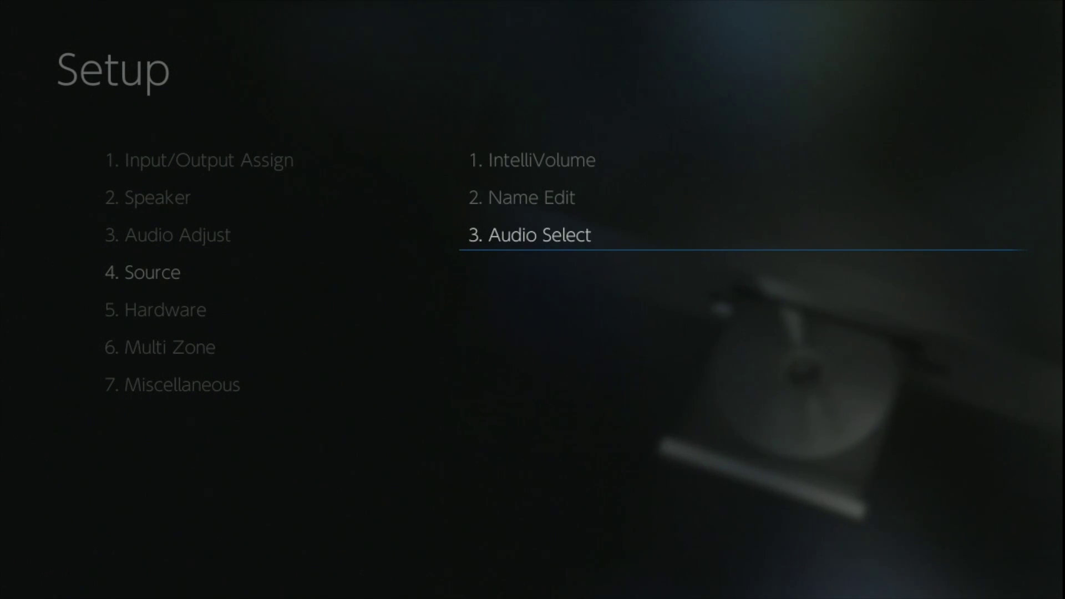
pyautogui.press('Return')
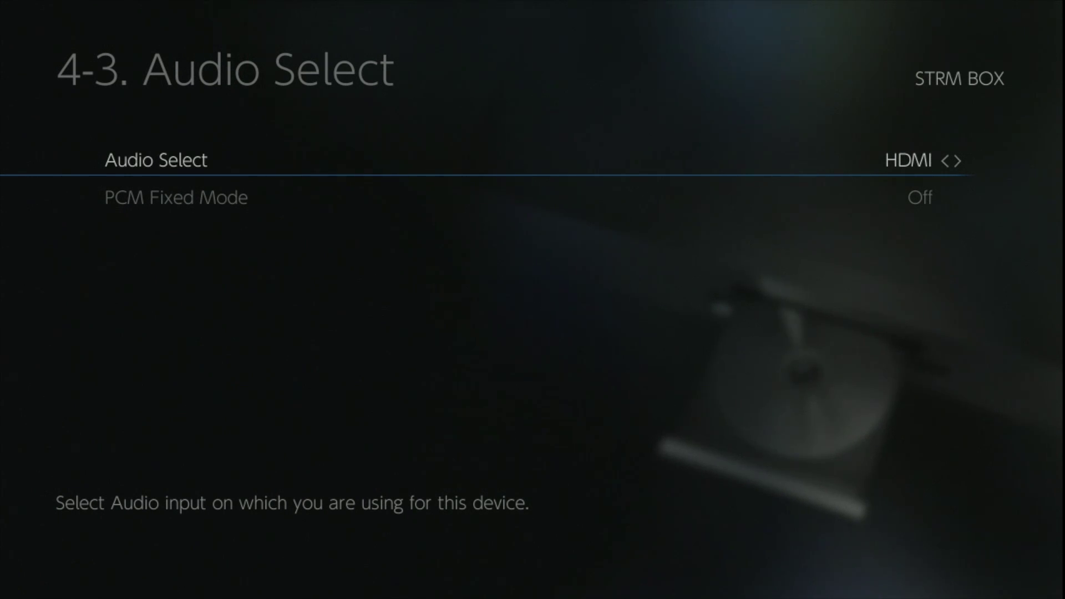
pyautogui.press('Right')
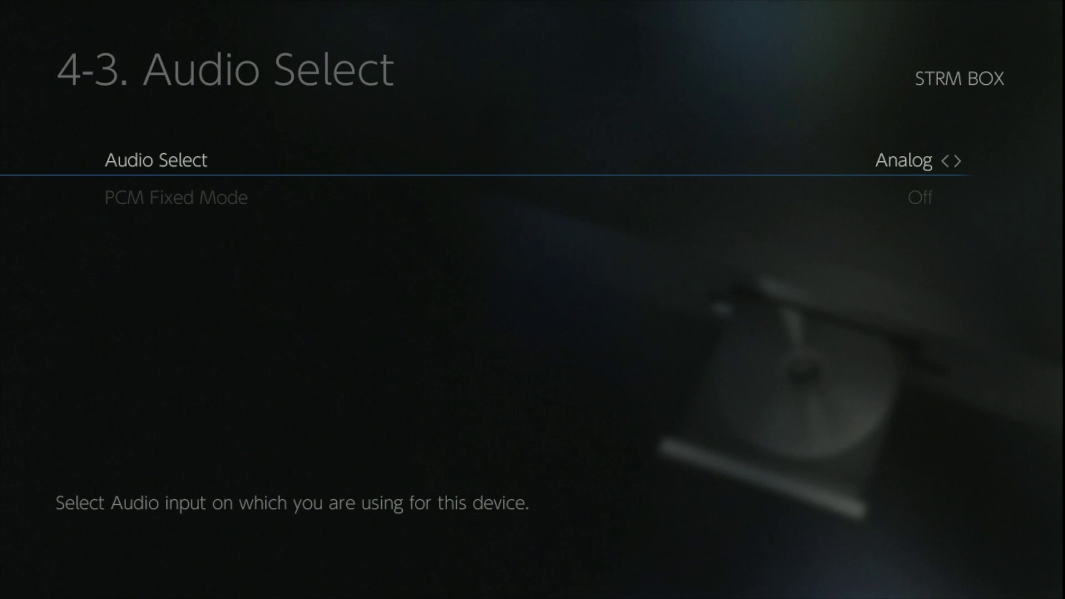
pyautogui.press('Left')
pyautogui.press('Escape')
# - Open the HDMI page in the Hardware section and set HDMI CEC to On
pyautogui.press('Escape')
pyautogui.press('Down')
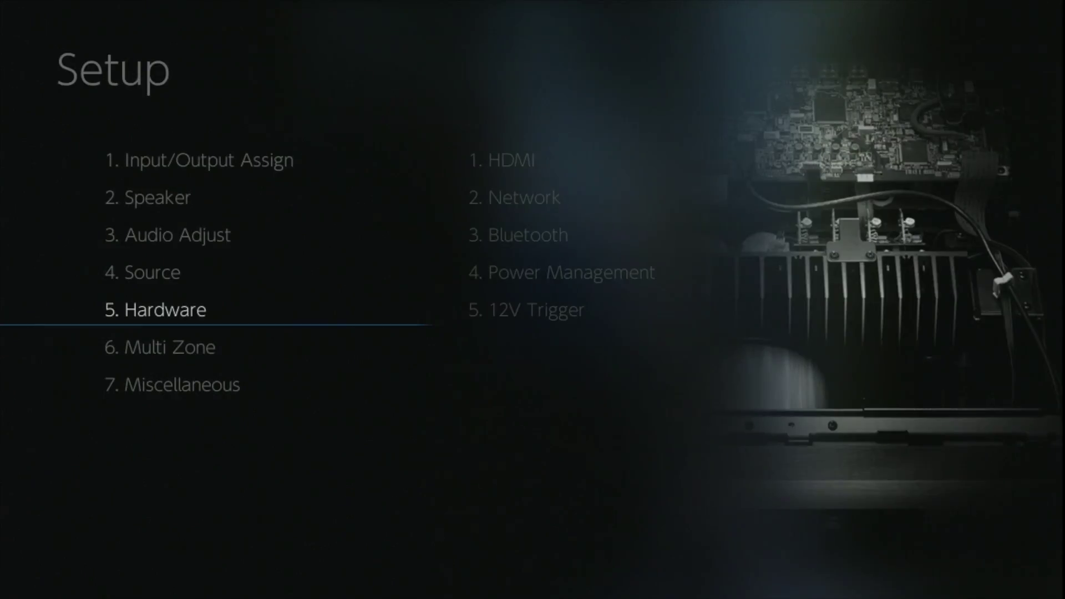
pyautogui.press('Return')
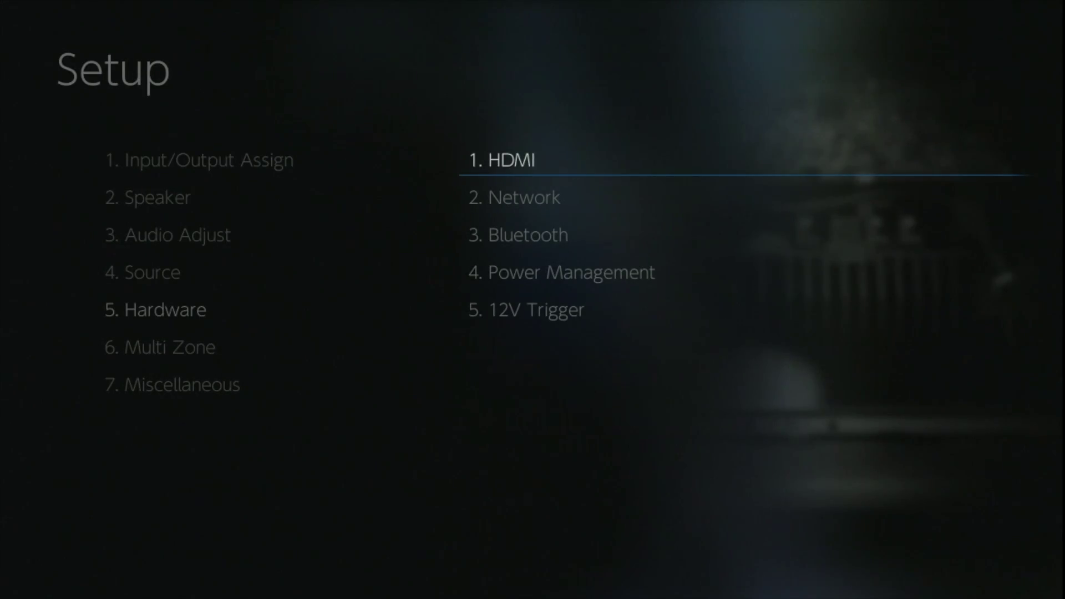
pyautogui.press('Return')
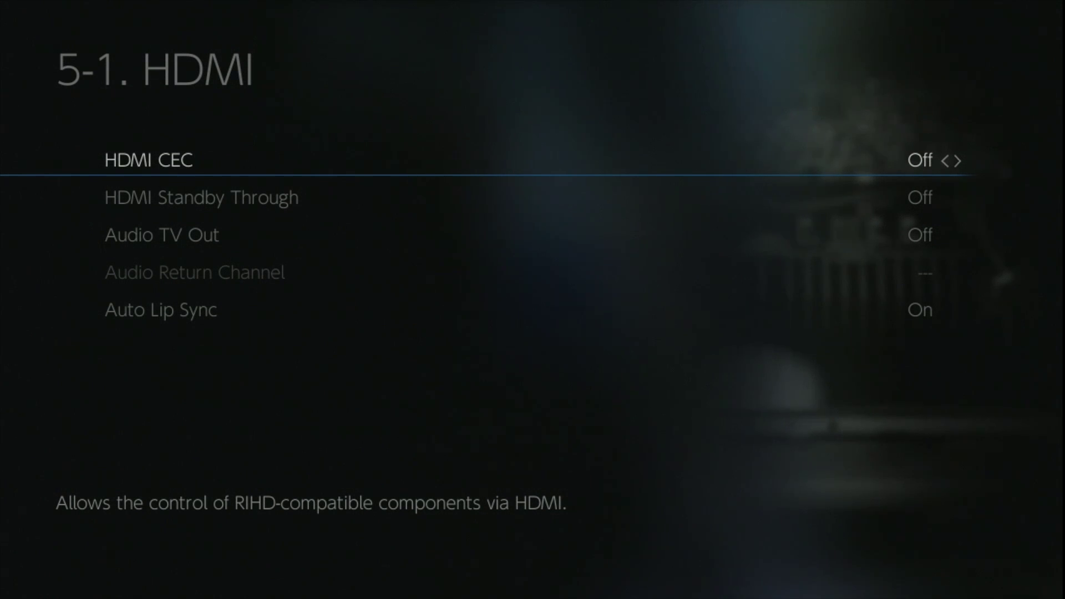
pyautogui.press('Right')
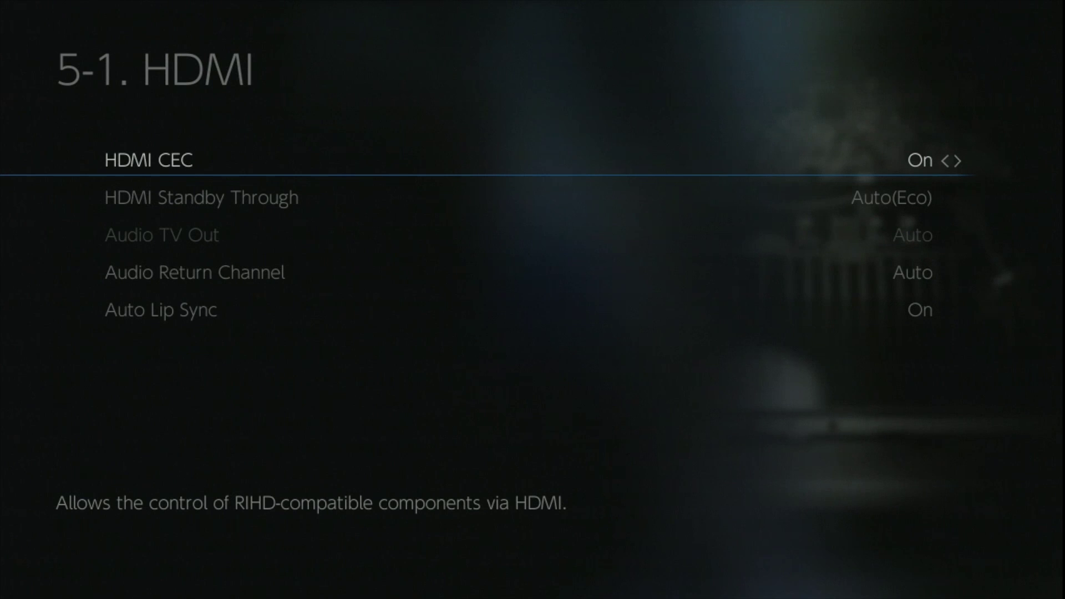
# - Browse the HDMI Standby Through and Audio Return Channel options, restoring Auto(Eco) and Auto, and look at Auto Lip Sync
pyautogui.press('Down')
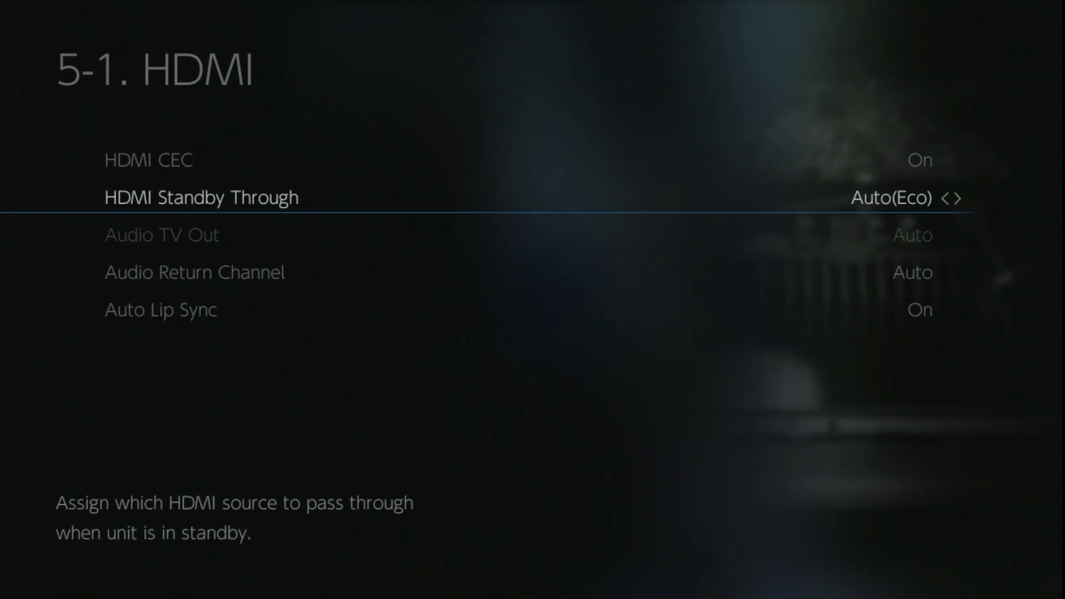
pyautogui.press('Right')
pyautogui.press('Left')
pyautogui.press('Down')
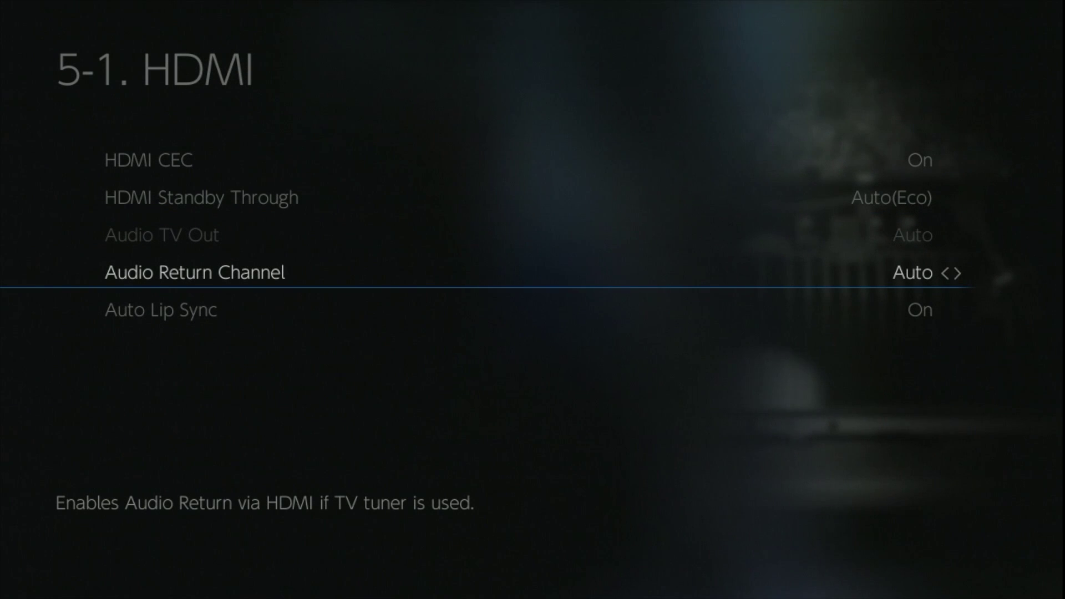
pyautogui.press('Right')
pyautogui.press('Left')
pyautogui.press('Down')
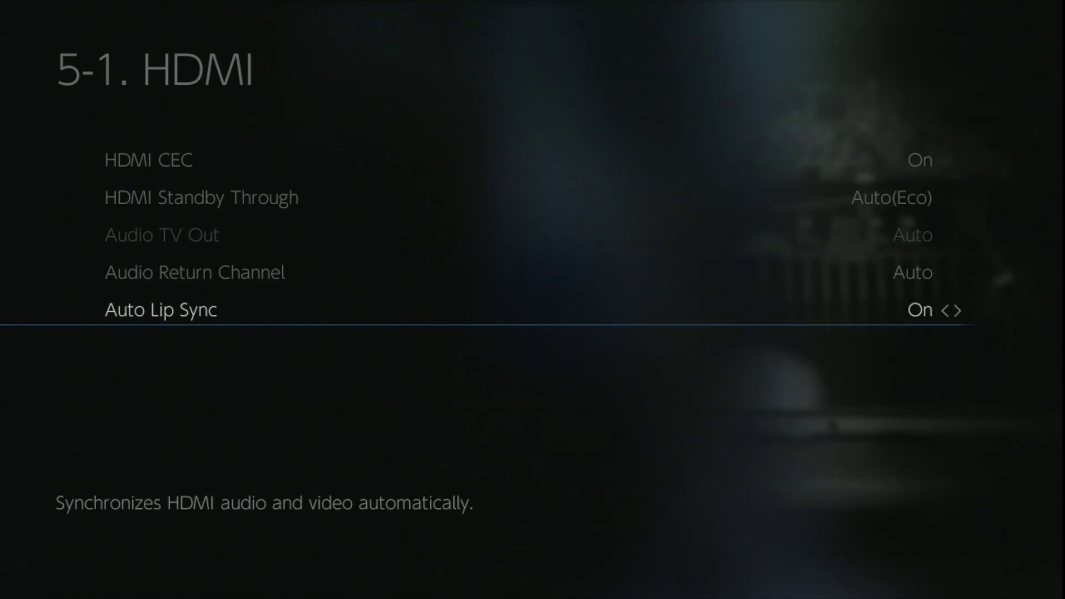
pyautogui.press('Down')
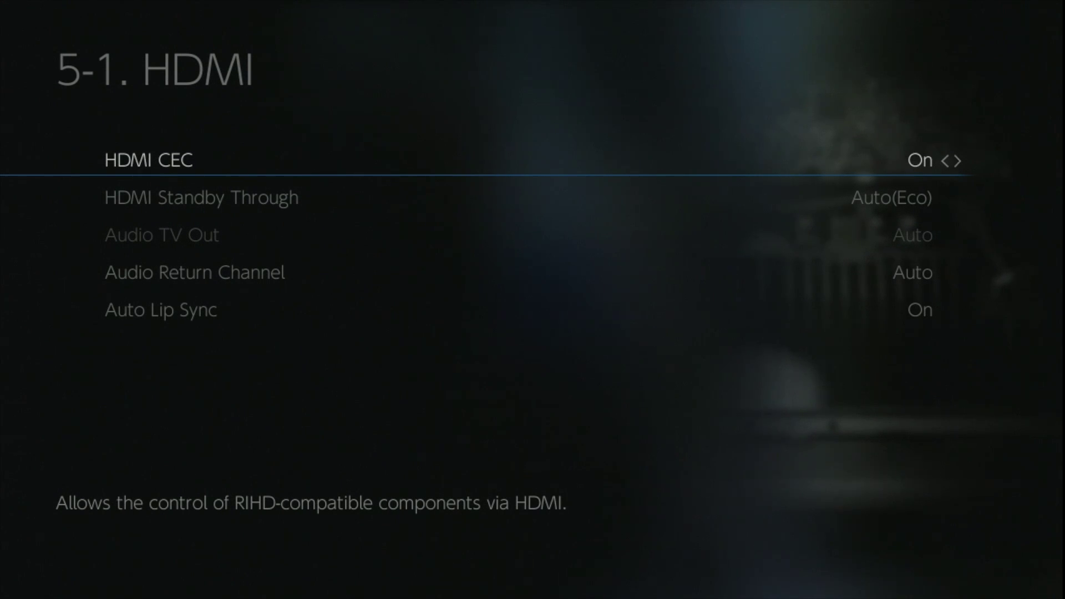
pyautogui.press('Escape')
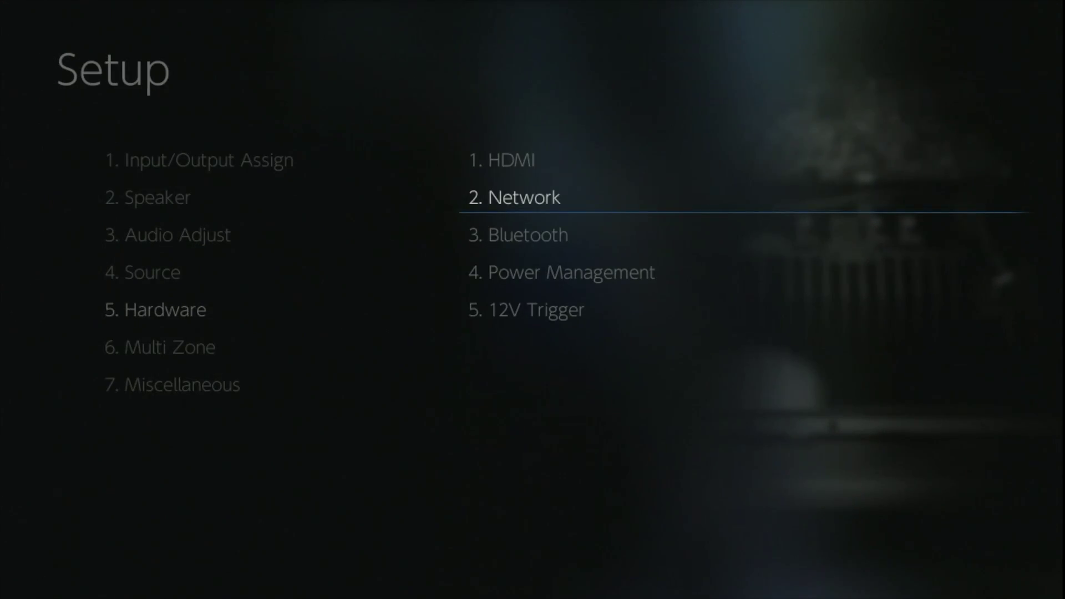
# - Set Wi-Fi to On on the Network page and go to the Wi-Fi Setup entry
pyautogui.press('Return')
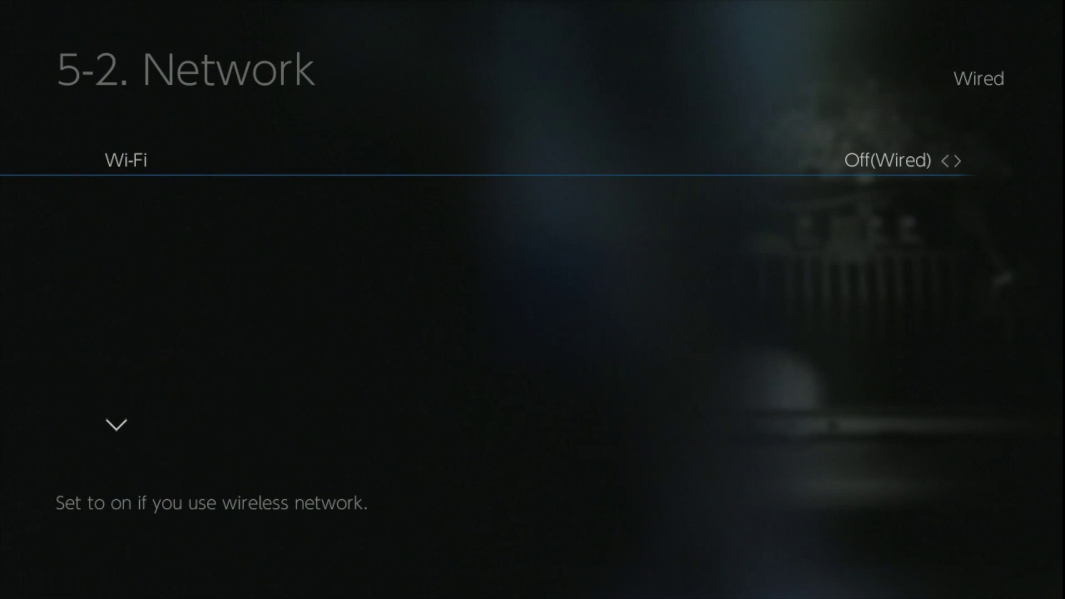
pyautogui.press('Right')
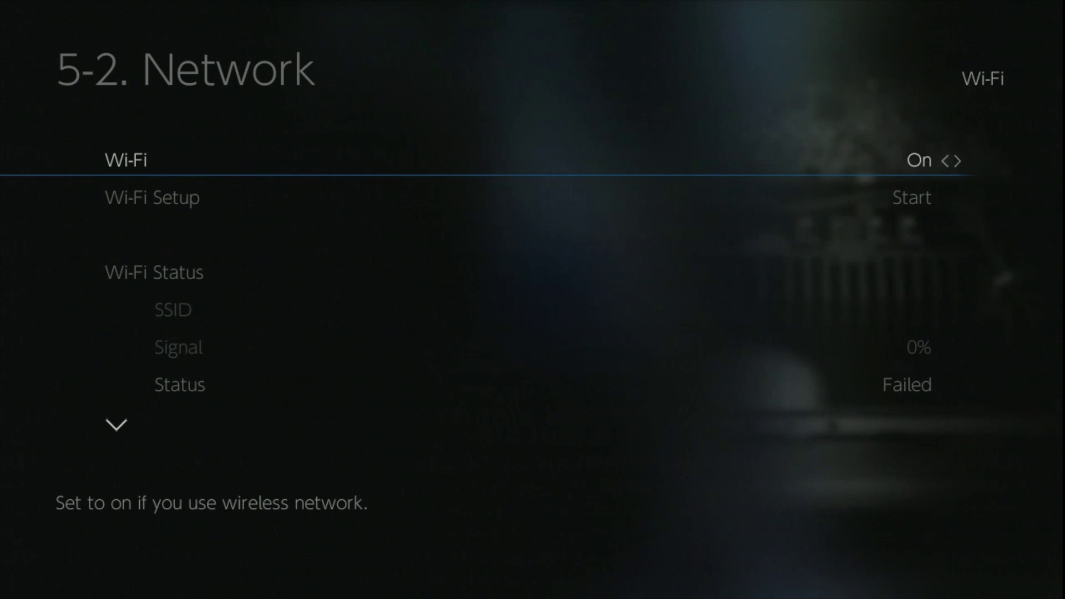
pyautogui.press('Down')
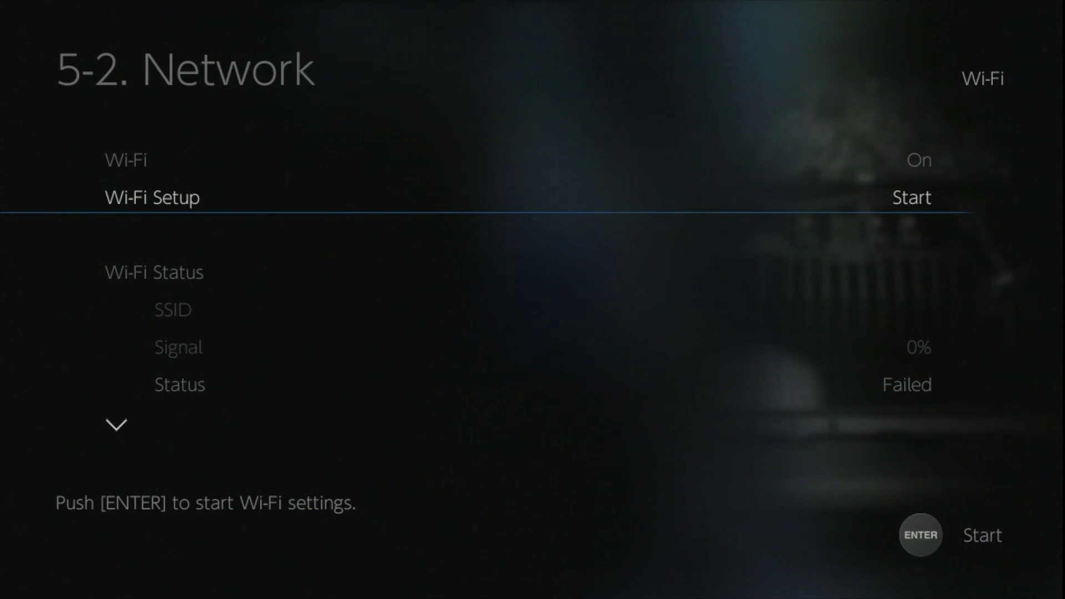
# - Review the Network page entries from connection status, MAC address and DHCP through Friendly Name, AirPlay Password, Usage Data and Network Check
pyautogui.press('Down')
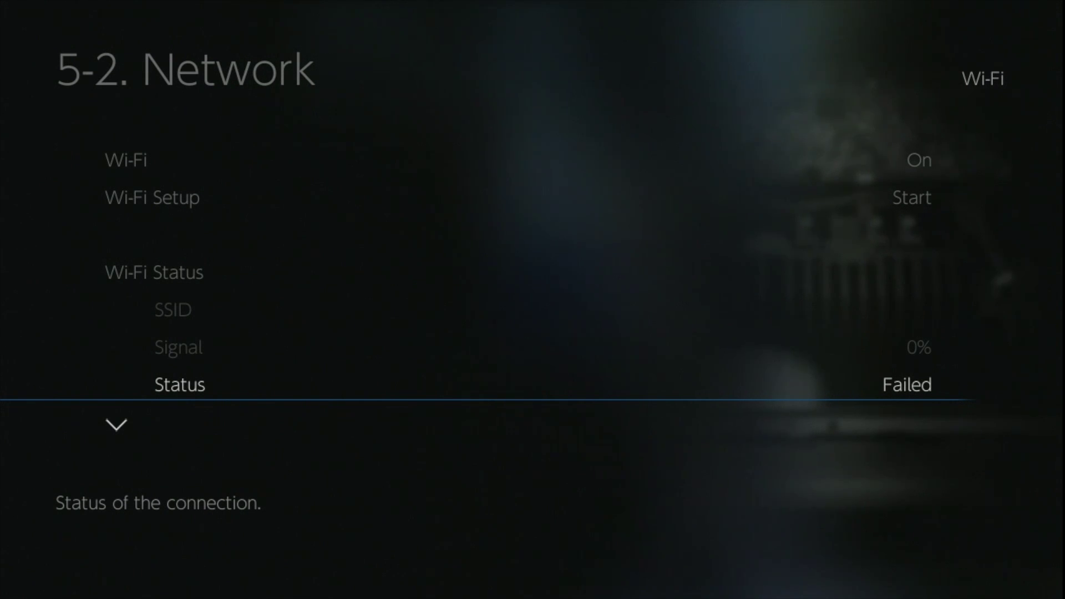
pyautogui.press('Down')
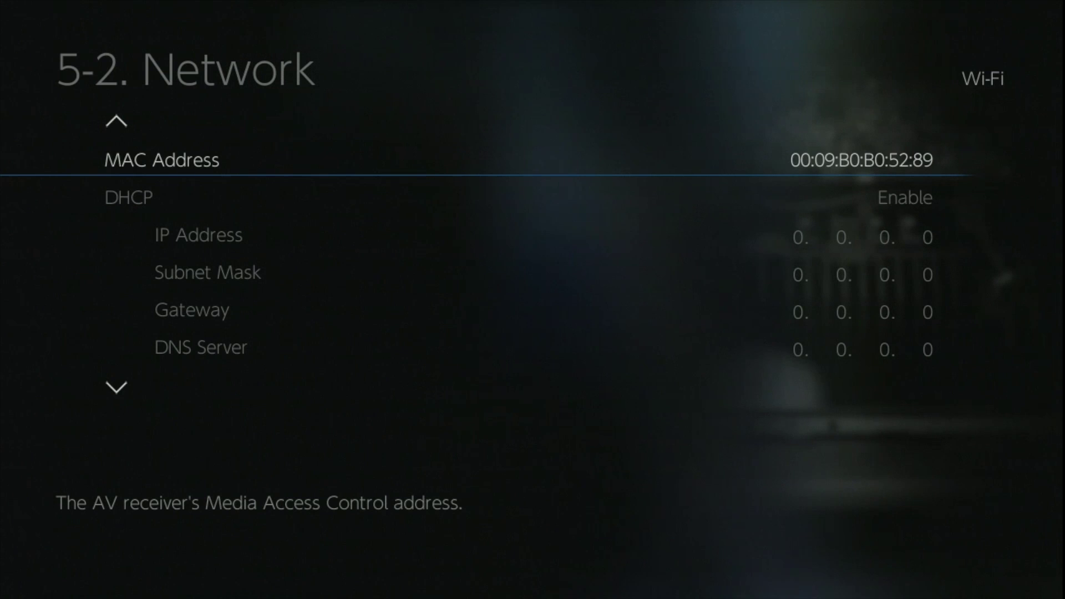
pyautogui.press('Down')
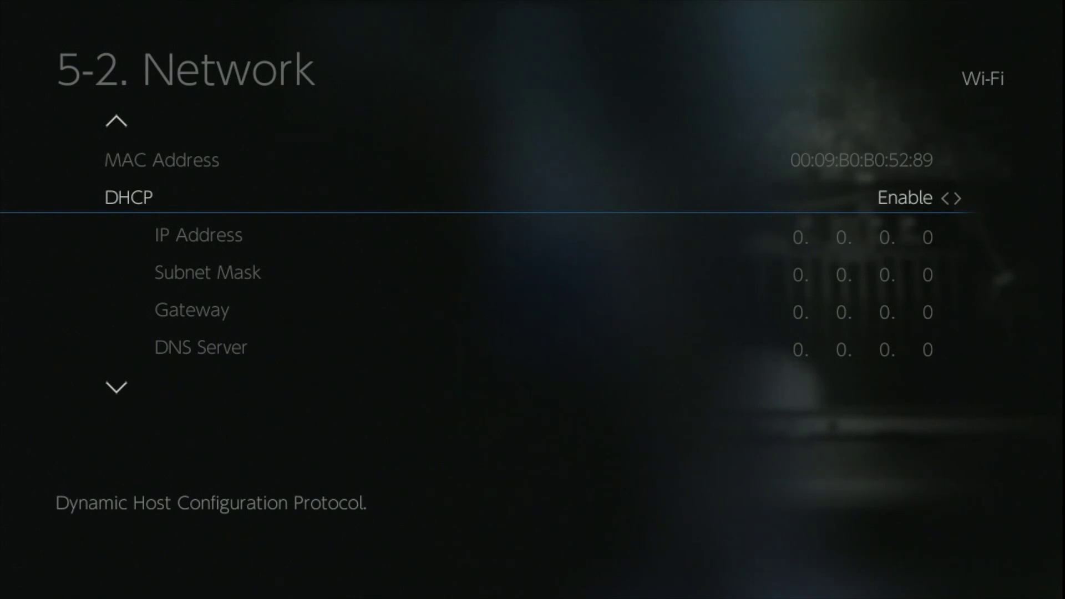
pyautogui.press('Down')
pyautogui.press('Down')
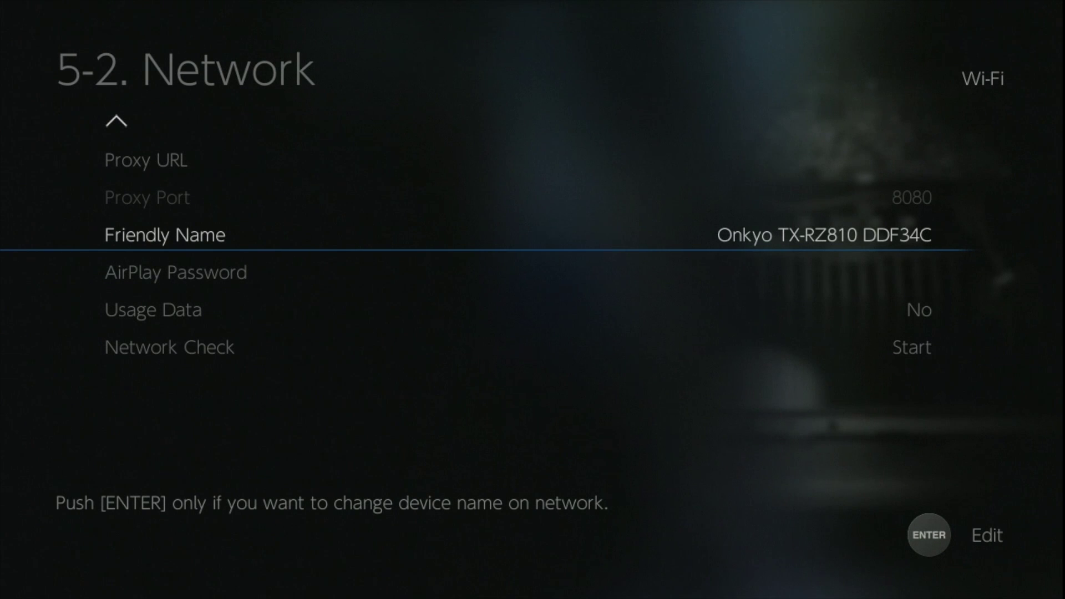
pyautogui.press('Down')
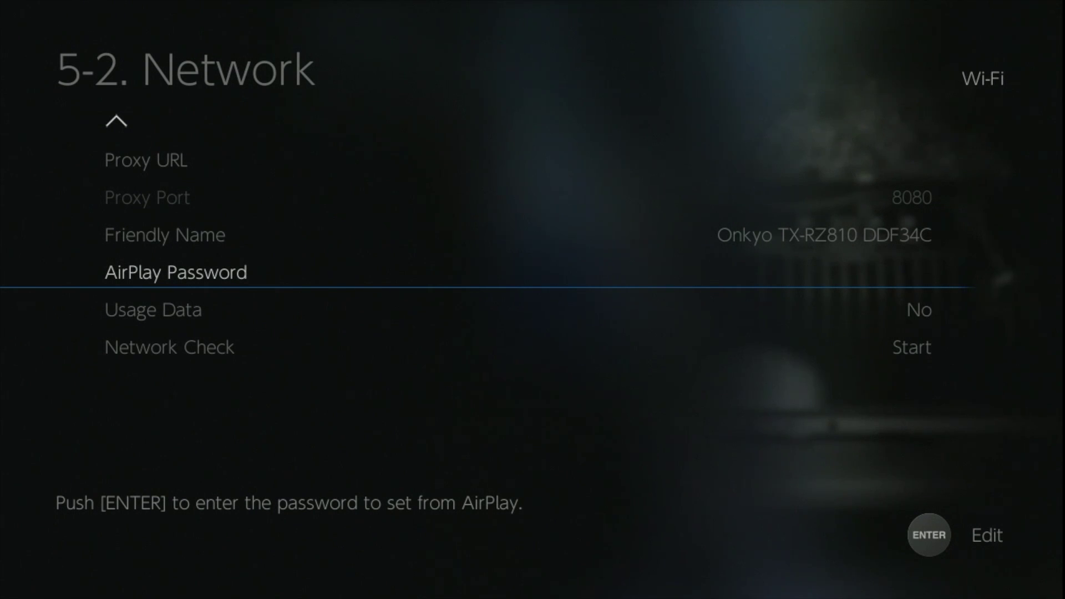
pyautogui.press('Down')
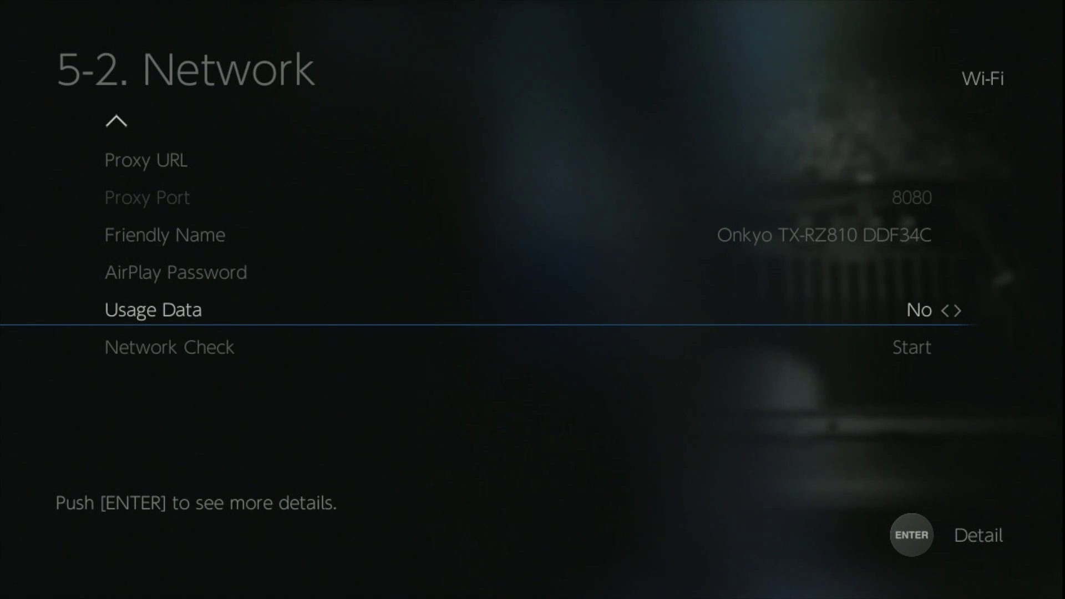
pyautogui.press('Down')
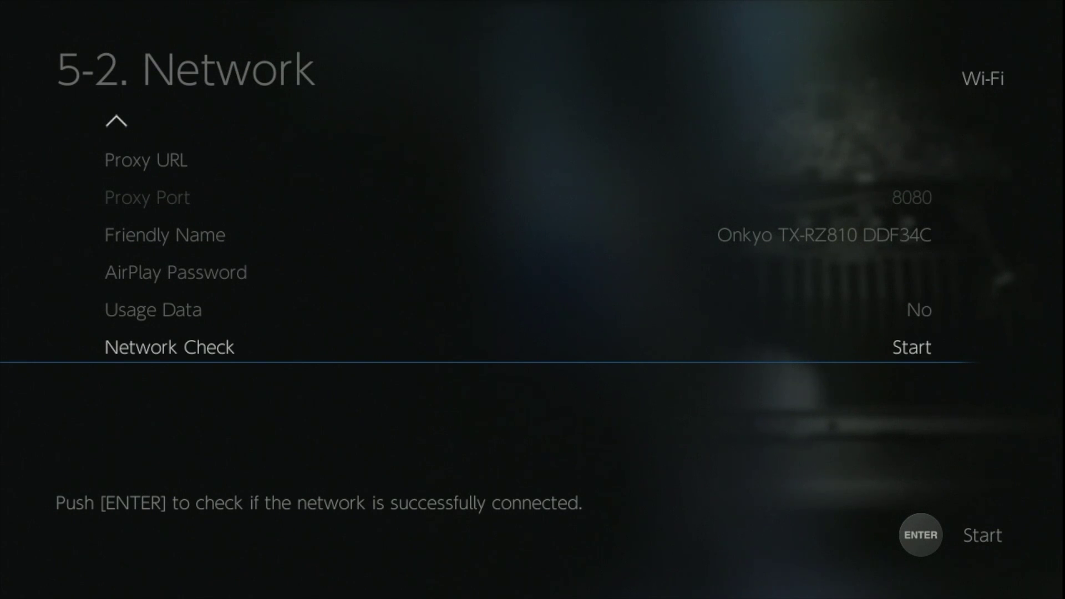
pyautogui.press('Escape')
# - Review the Bluetooth page entries, including Auto Input Change, Auto Reconnect, Pairing Information and Device
pyautogui.press('Down')
pyautogui.press('Return')
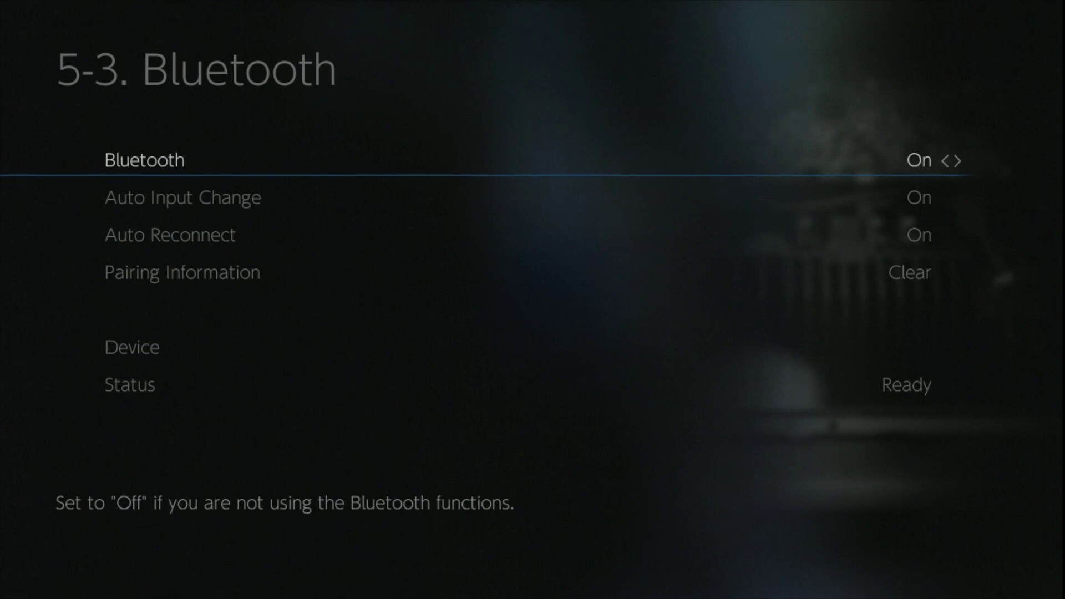
pyautogui.press('Down')
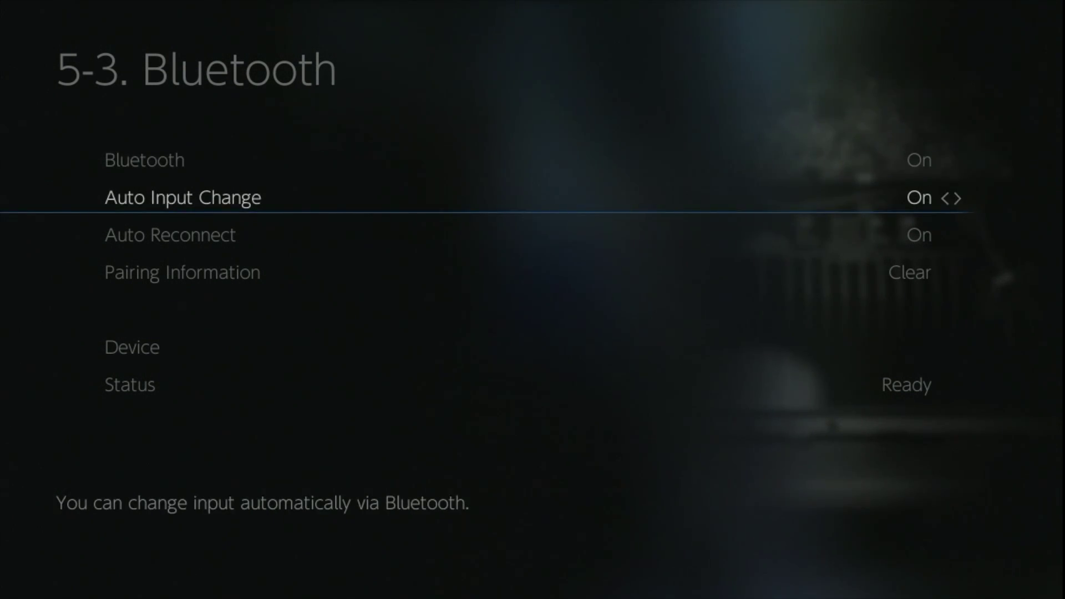
pyautogui.press('Down')
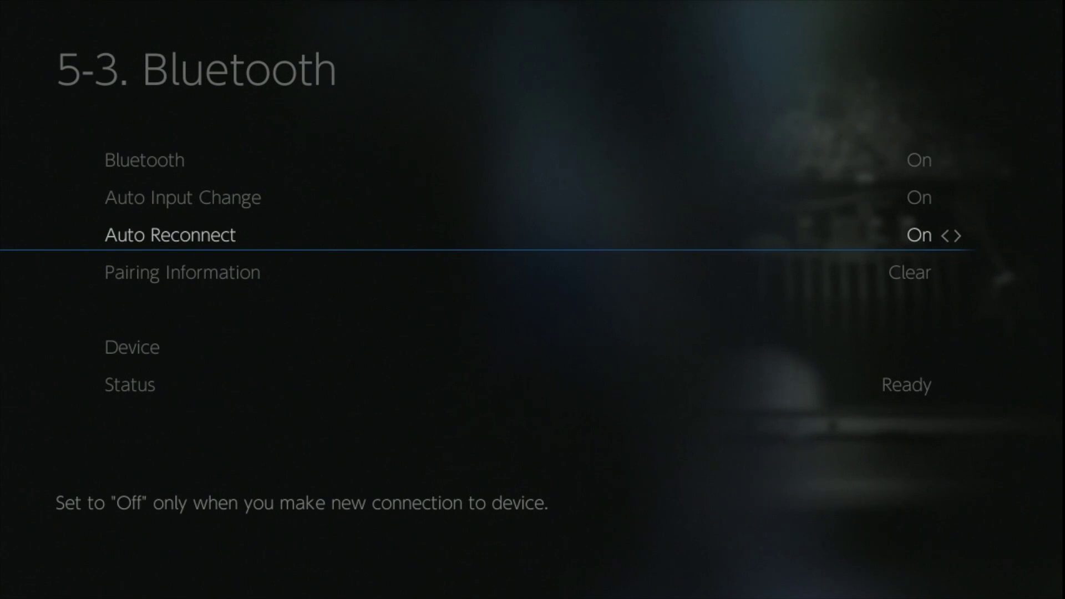
pyautogui.press('Down')
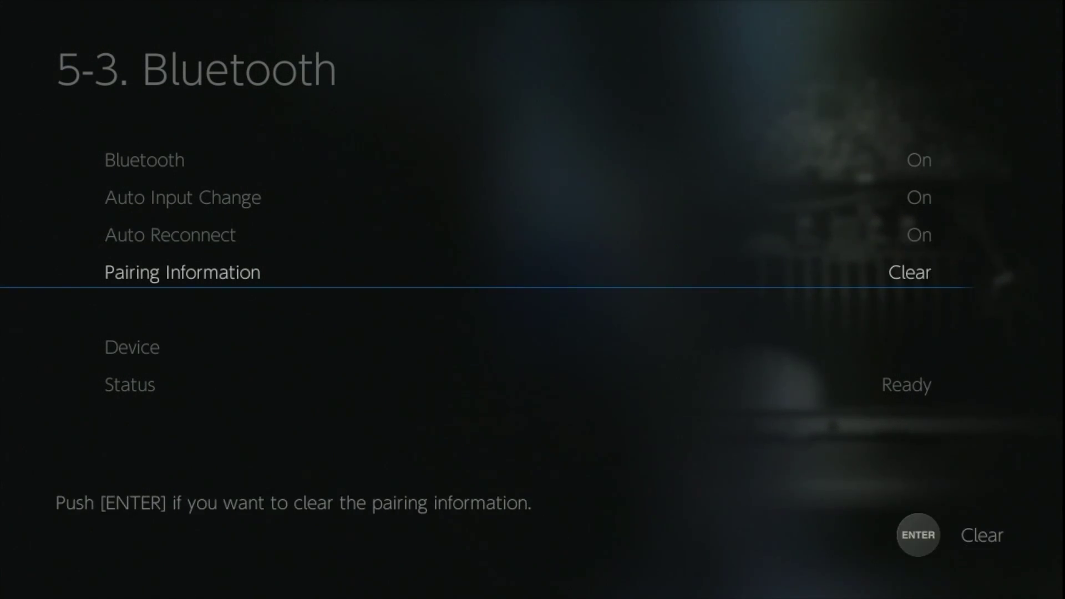
pyautogui.press('Down')
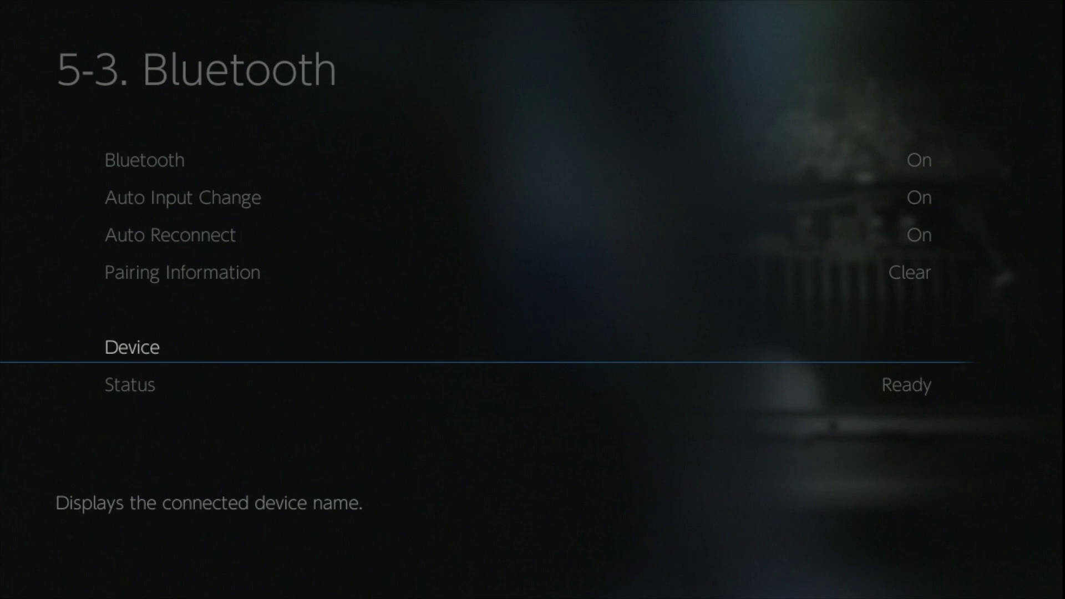
pyautogui.press('Escape')
# - Set Auto Standby to Off on the Power Management page and look at USB Power Out at Standby
pyautogui.press('Down')
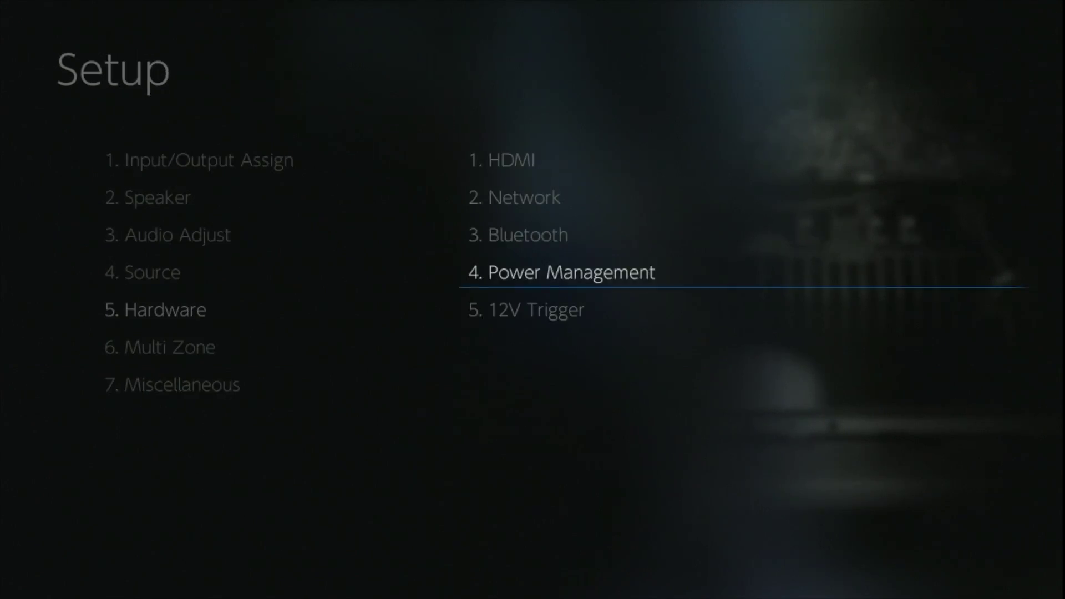
pyautogui.press('Return')
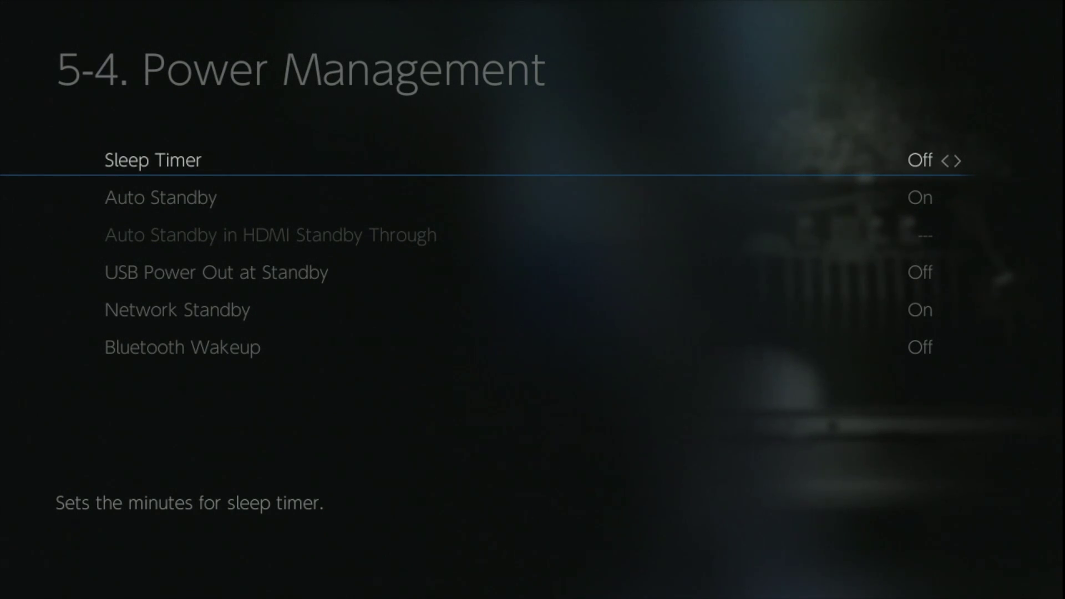
pyautogui.press('Down')
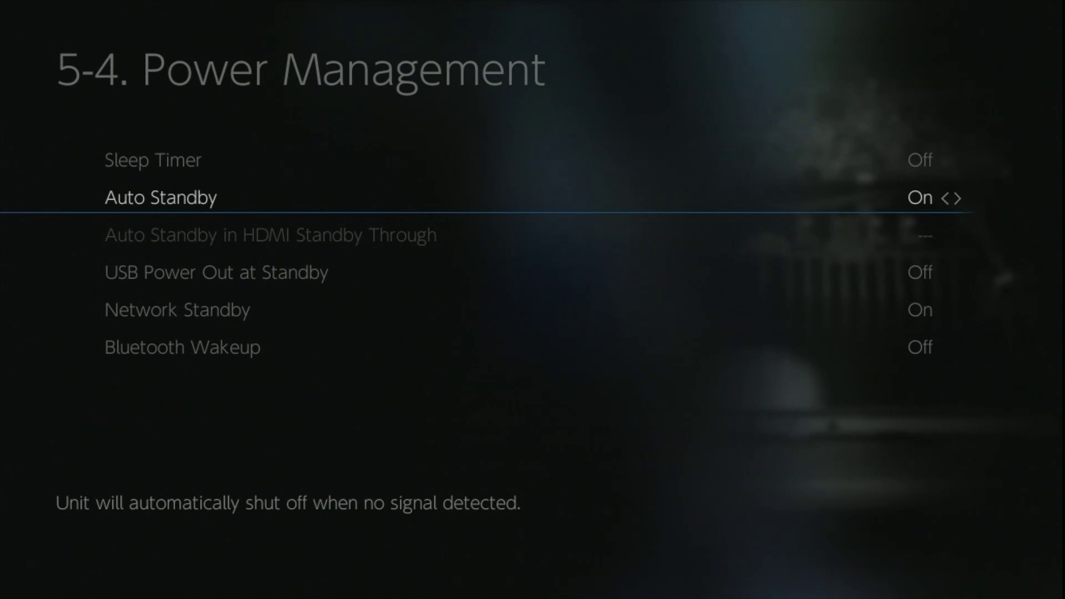
pyautogui.press('Left')
pyautogui.press('Down')
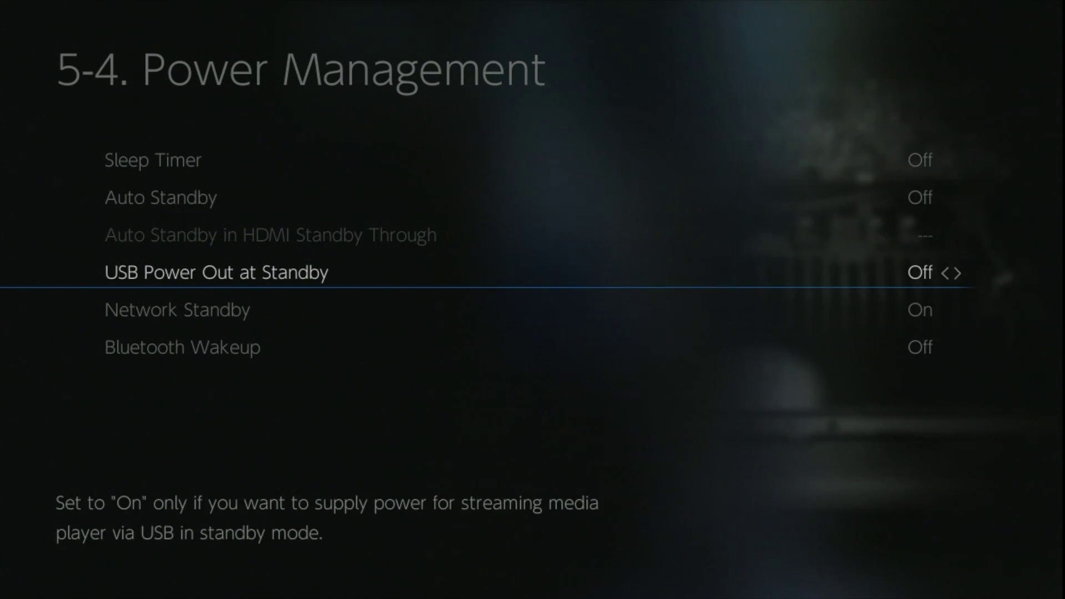
pyautogui.press('Escape')
# - Open the 12V Trigger page and browse the zone options for the trigger output
pyautogui.press('Down')
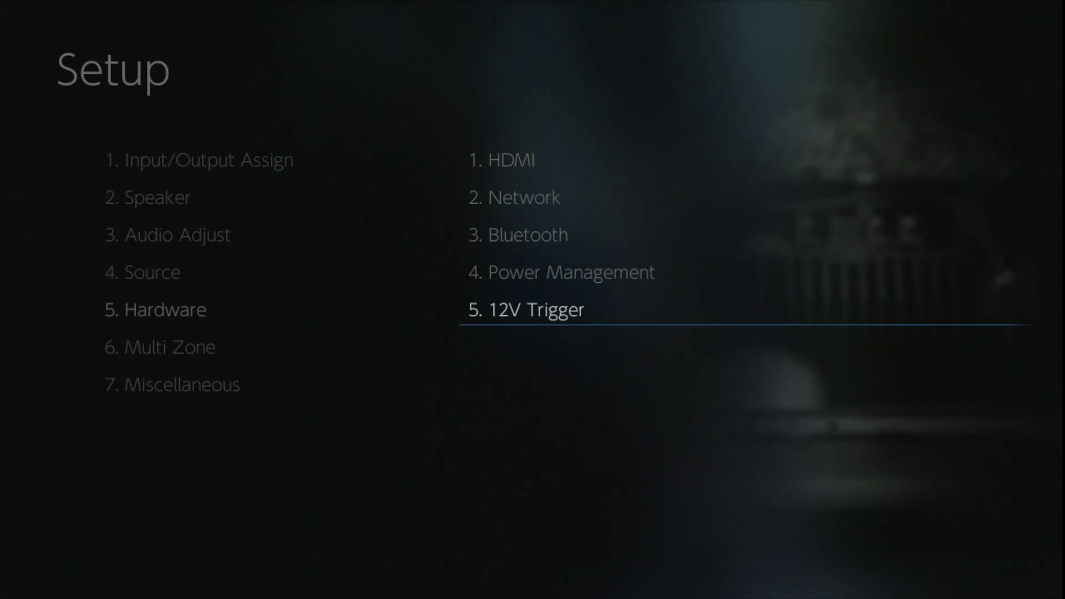
pyautogui.press('Return')
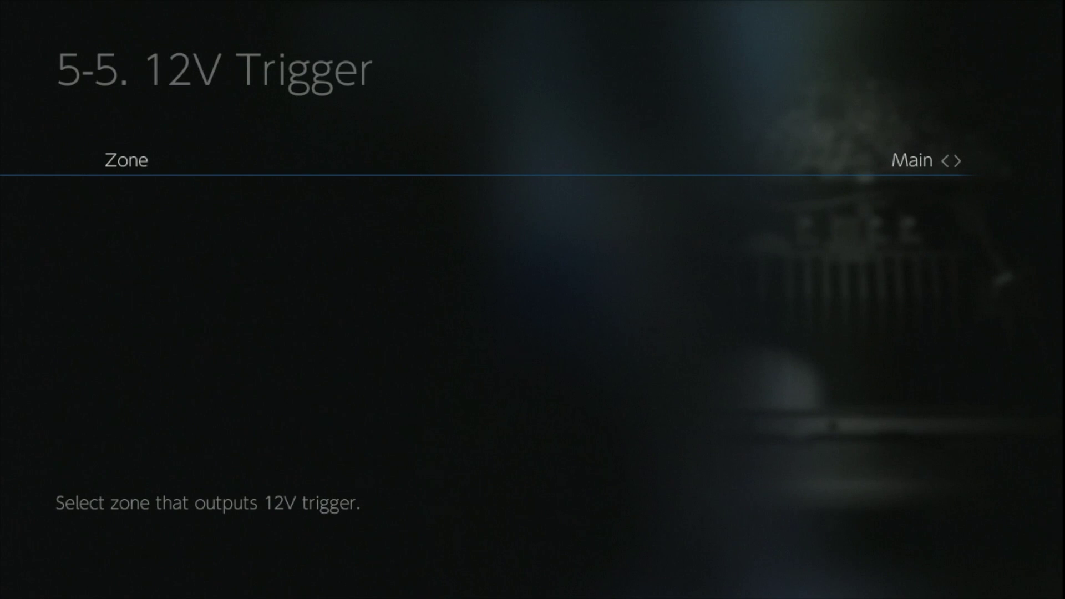
pyautogui.press('Right')
pyautogui.press('Right')
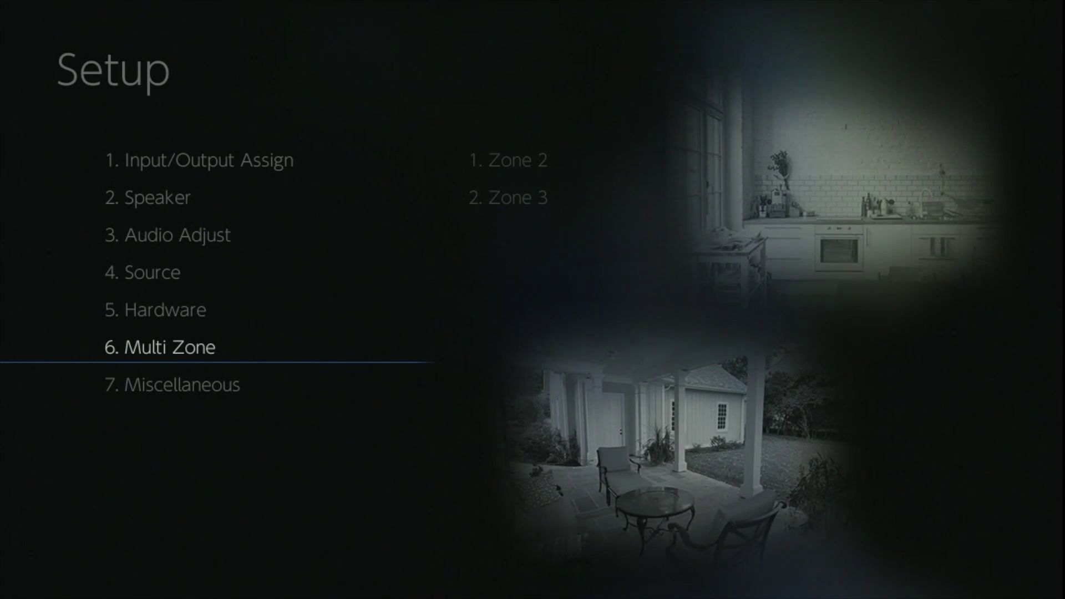
# - Open the Zone 2 page under Multi Zone and compare the Variable and Fixed options for Output Level
pyautogui.press('Return')
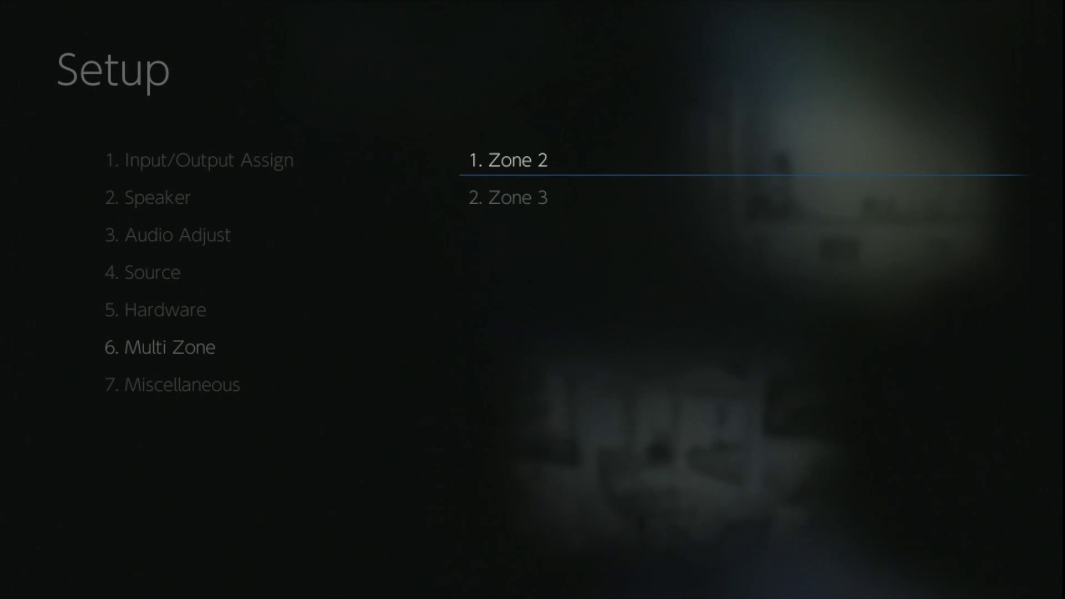
pyautogui.press('Return')
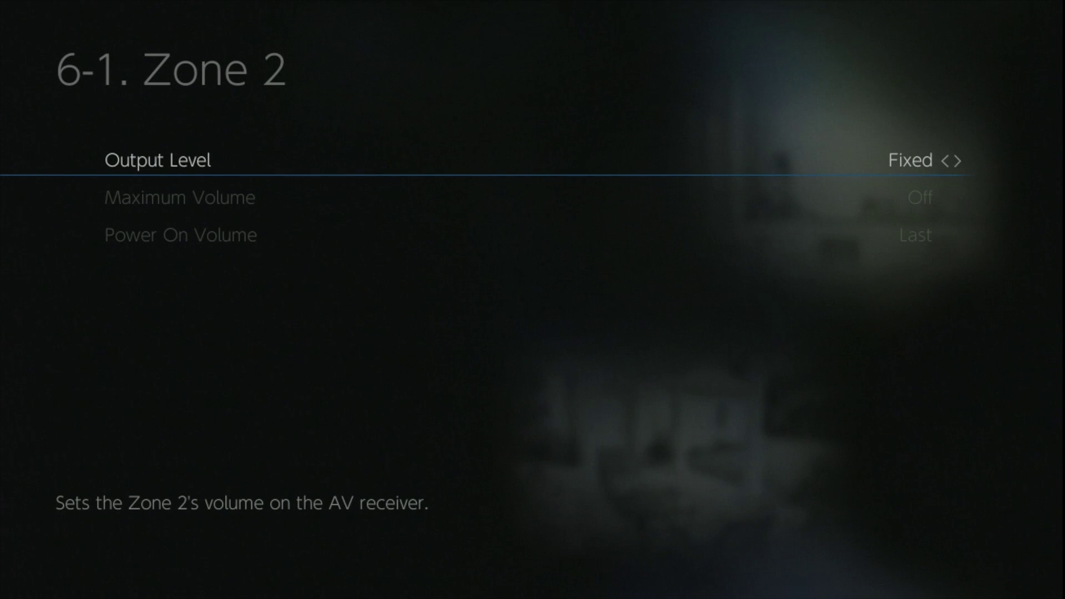
pyautogui.press('Right')
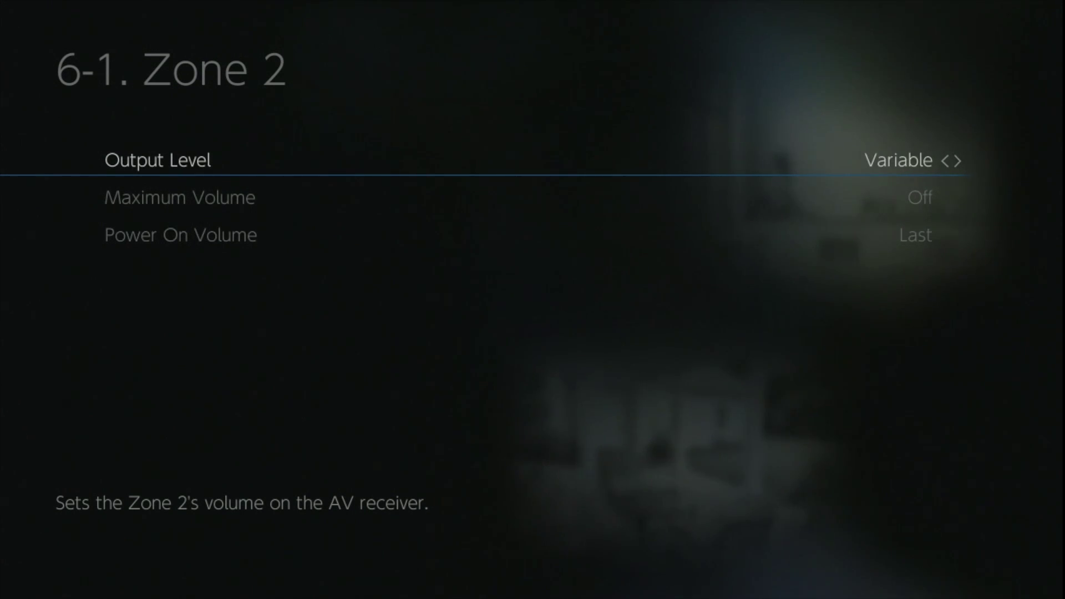
pyautogui.press('Left')
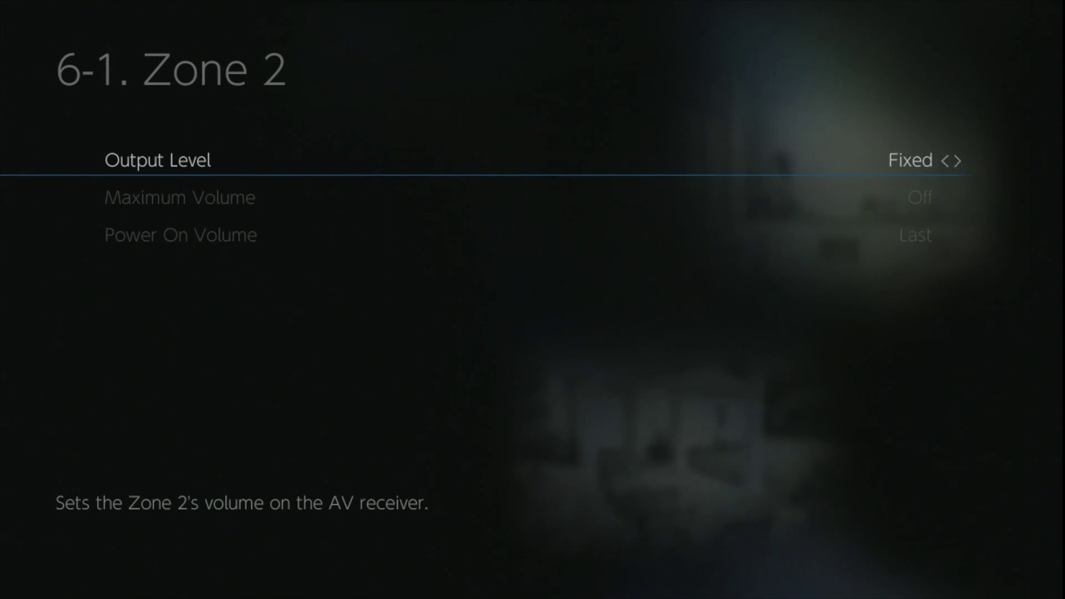
pyautogui.press('Escape')
# - Open the Remote ID page under Miscellaneous and look at its Remote ID setting
pyautogui.press('Down')
pyautogui.press('Return')
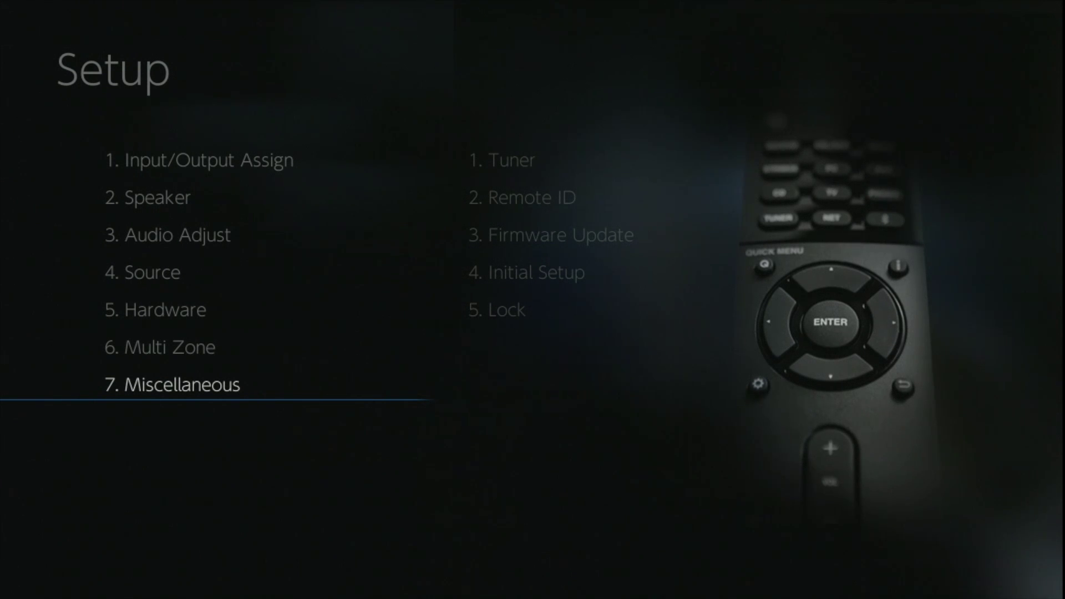
pyautogui.press('Return')
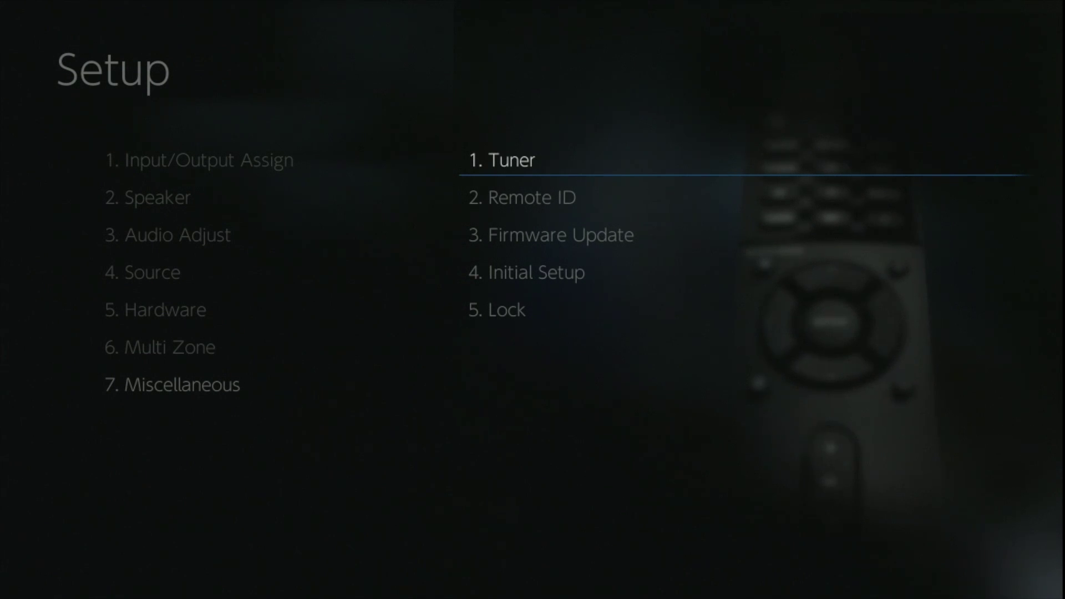
pyautogui.press('Down')
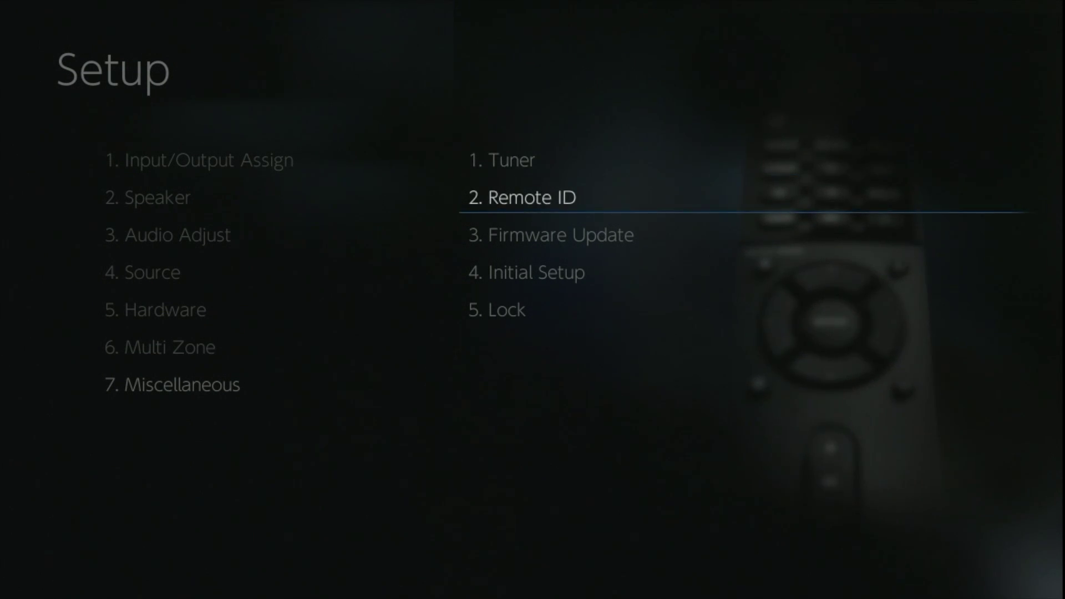
pyautogui.press('Return')
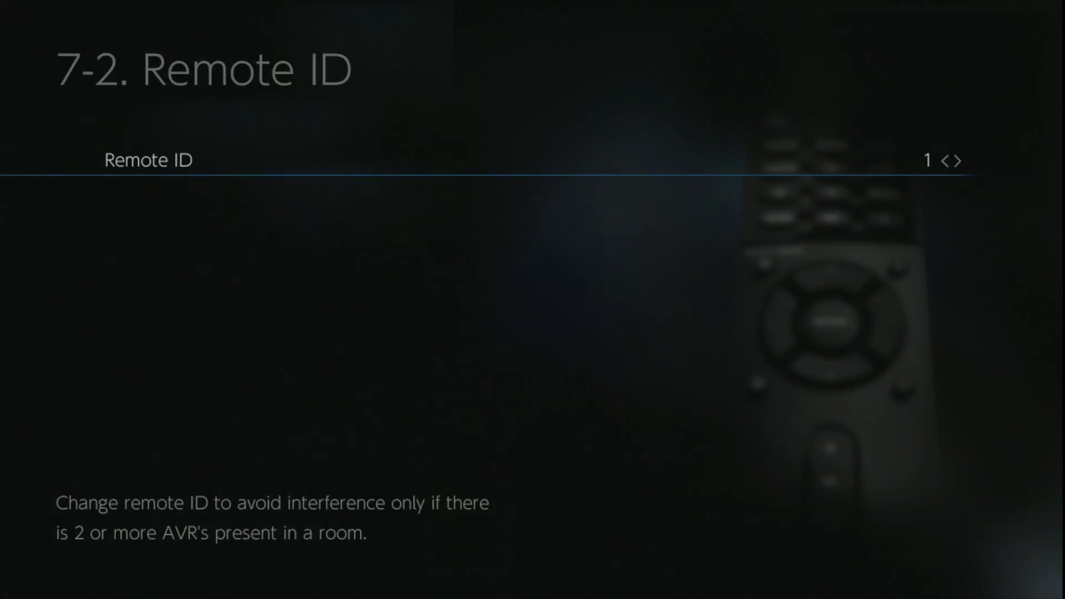
pyautogui.press('Right')
pyautogui.press('Escape')
# - Open the Firmware Update page and review the Update Notice and Version entries
pyautogui.press('Down')
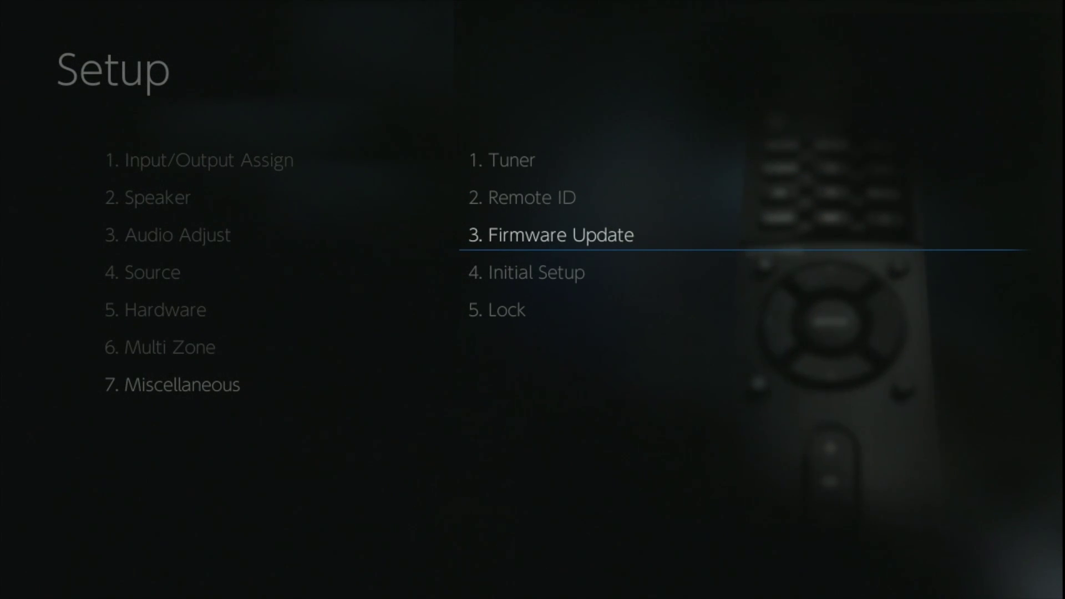
pyautogui.press('Return')
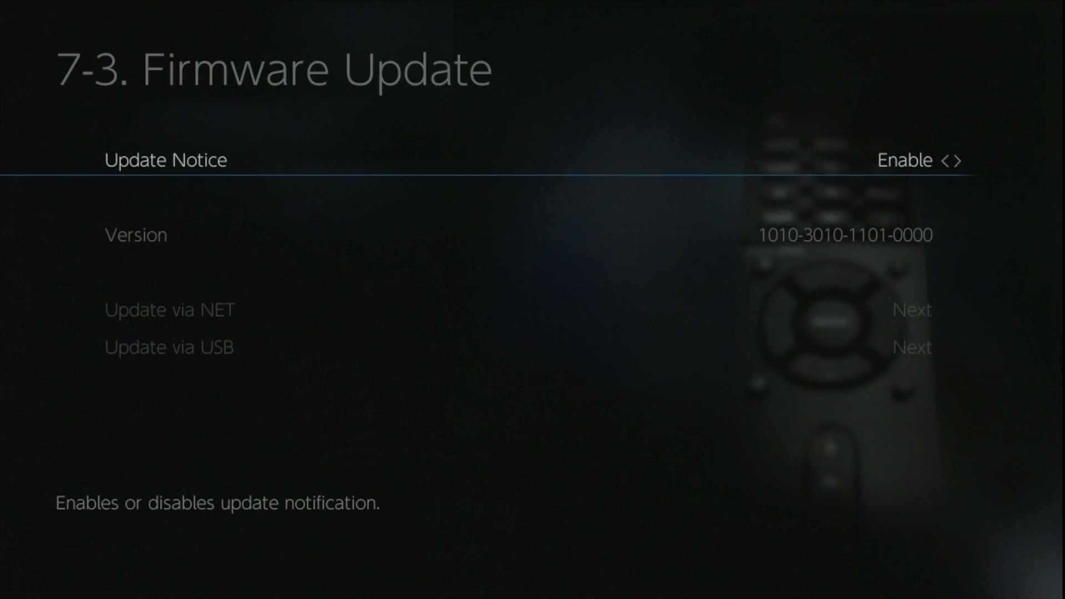
pyautogui.press('Down')
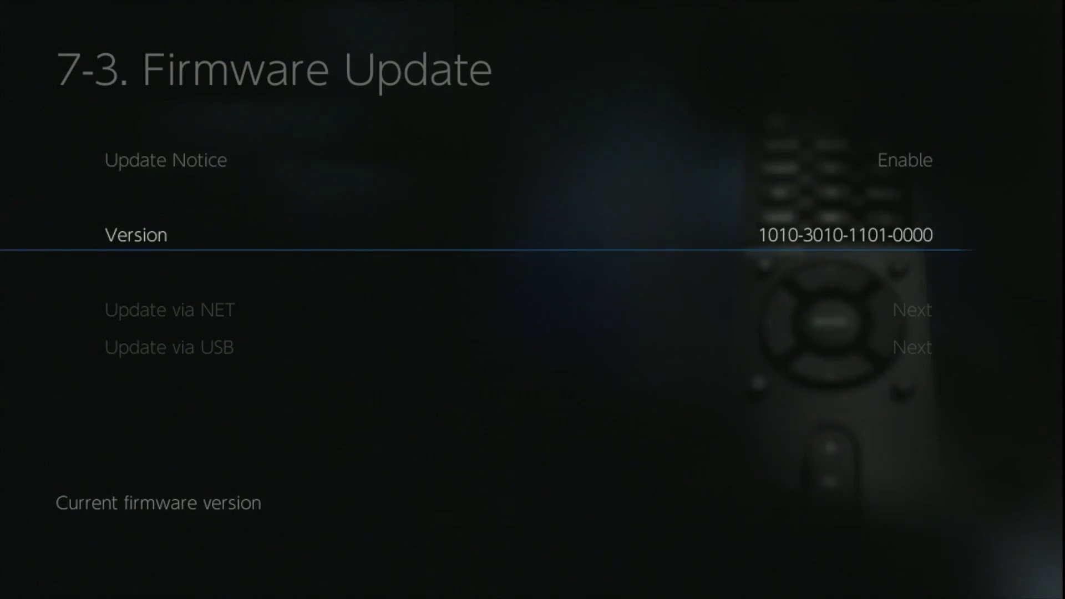
pyautogui.press('Up')
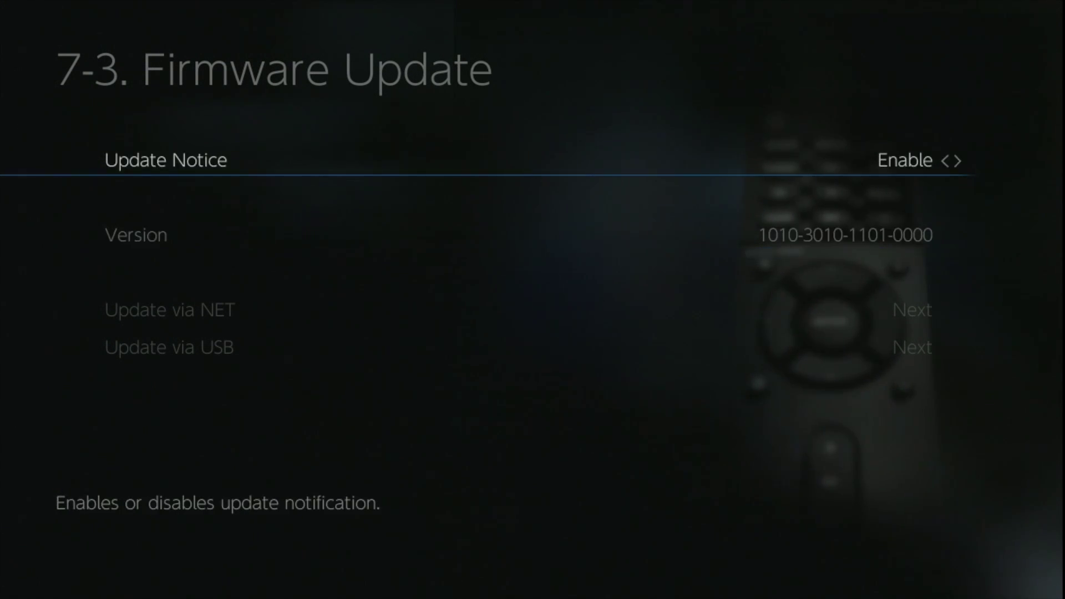
pyautogui.press('Escape')
# - Look over the Initial Setup and Lock entries under Miscellaneous and return to the main Setup categories
pyautogui.press('Down')
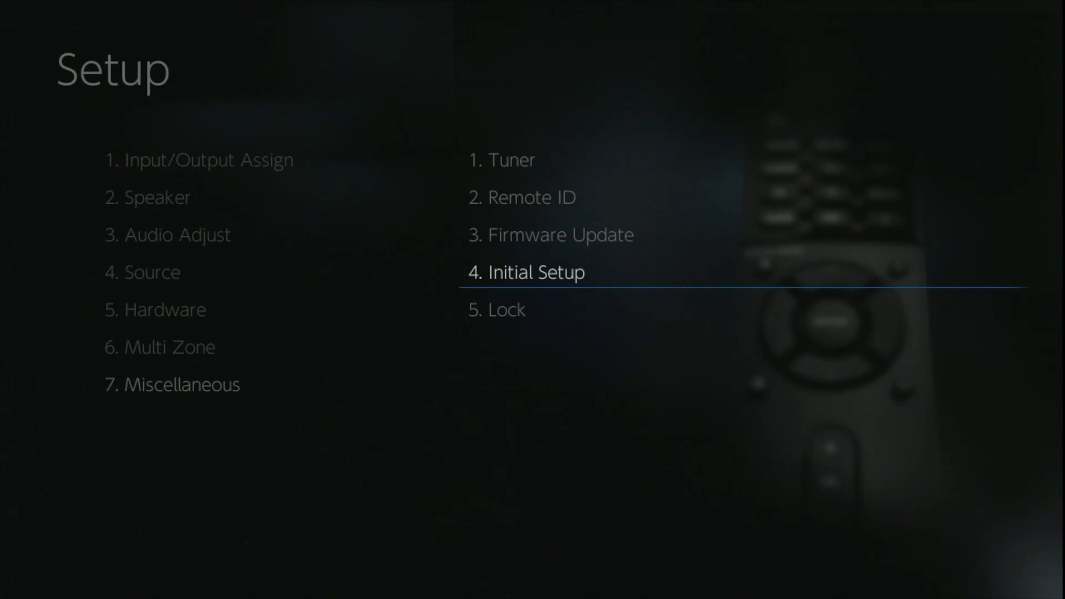
pyautogui.press('Down')
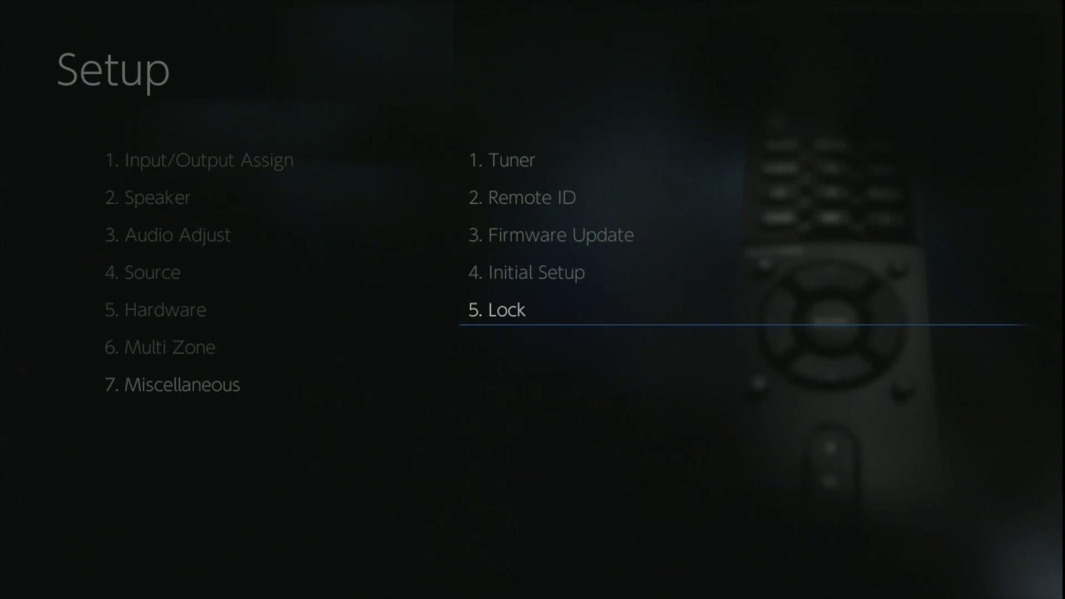
pyautogui.press('Left')
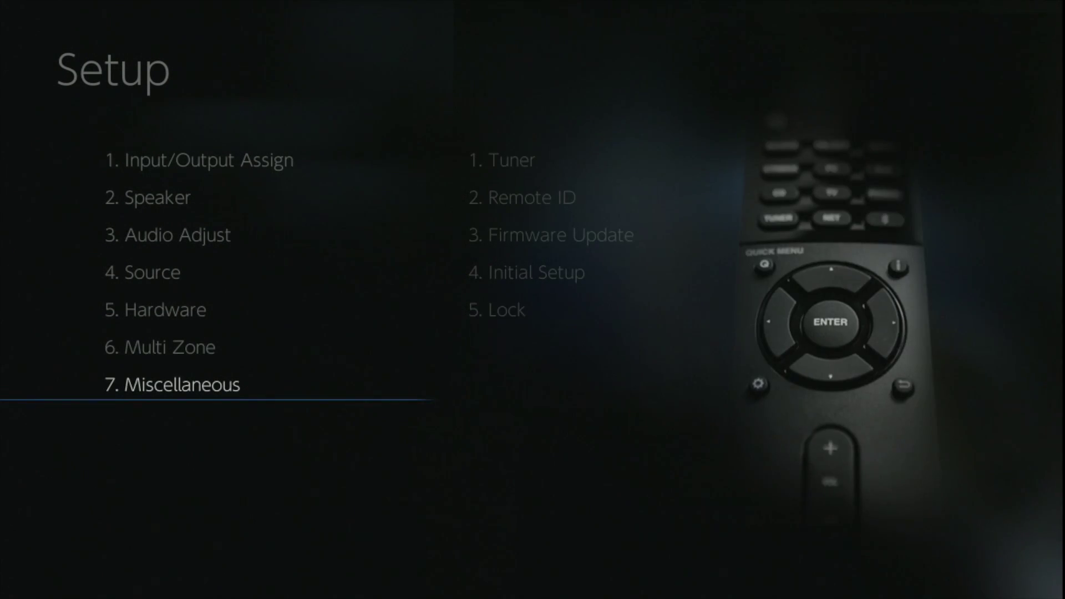